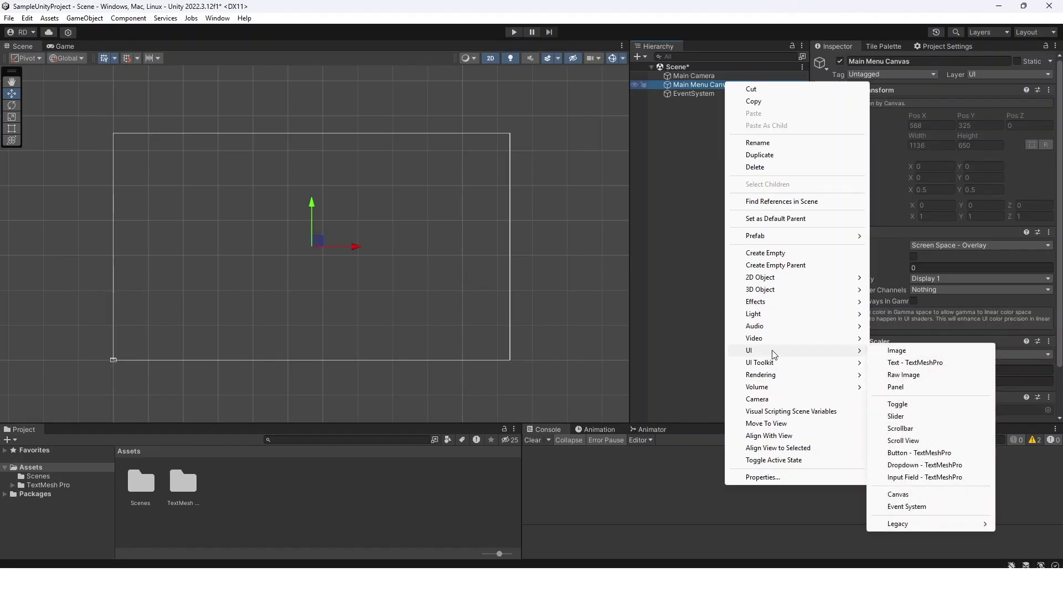
Step: Add a UI panel under Main Menu Canvas and name it BG Panel
{"action": "left_click", "coordinate": [901, 388]}
{"action": "type", "text": "BG"}
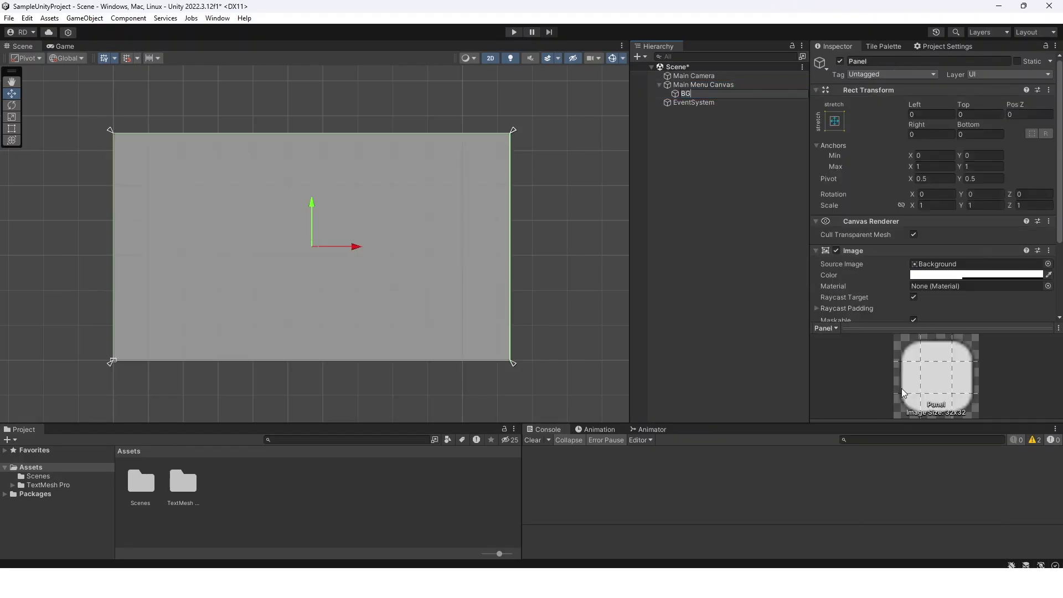
{"action": "type", "text": " Panel"}
{"action": "key", "text": "Return"}
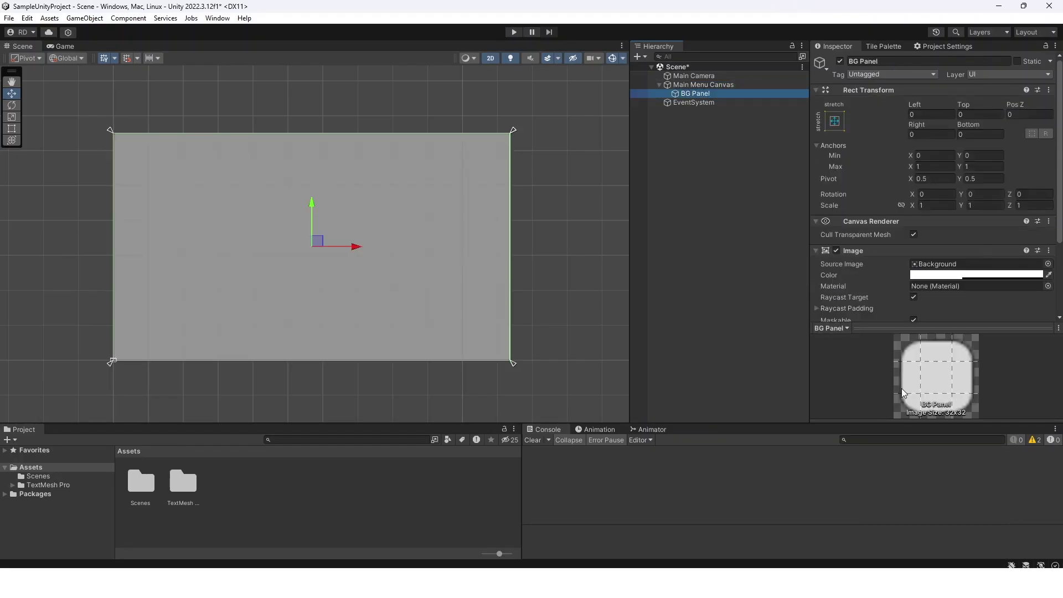
Step: Set the BG Panel's image color to black with alpha 69 and check the result in the Game view
{"action": "left_click", "coordinate": [976, 275]}
{"action": "left_click", "coordinate": [975, 342]}
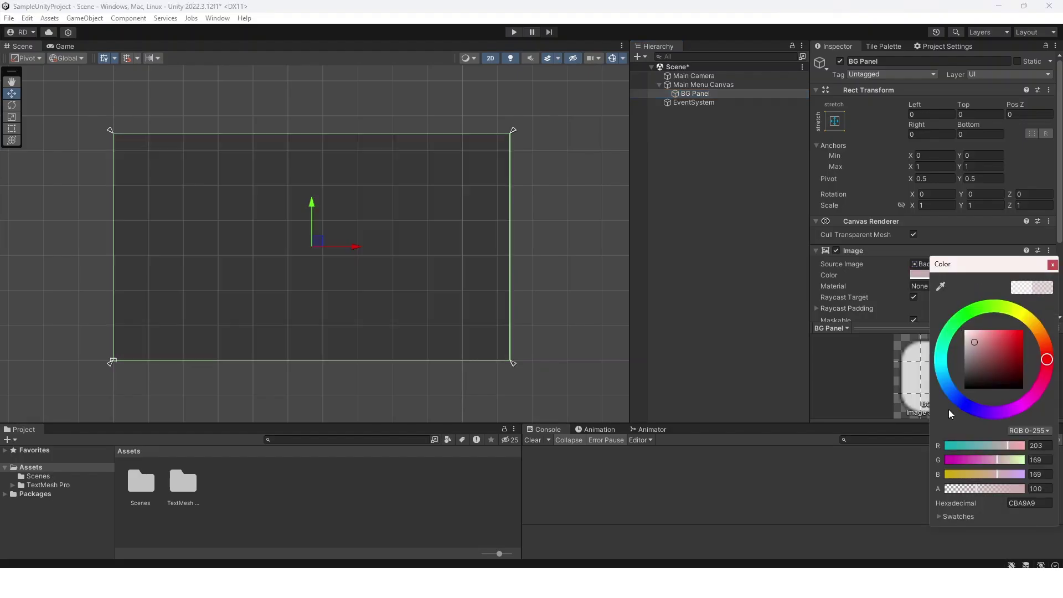
{"action": "left_click_drag", "start_coordinate": [949, 410], "coordinate": [943, 453]}
{"action": "left_click_drag", "start_coordinate": [975, 490], "coordinate": [966, 494]}
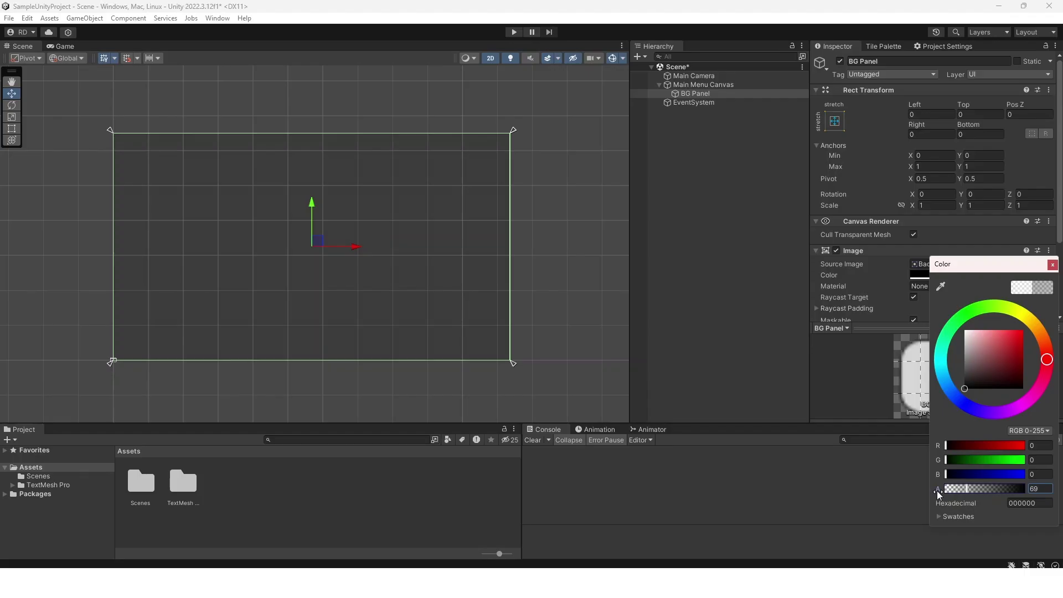
{"action": "left_click", "coordinate": [693, 183]}
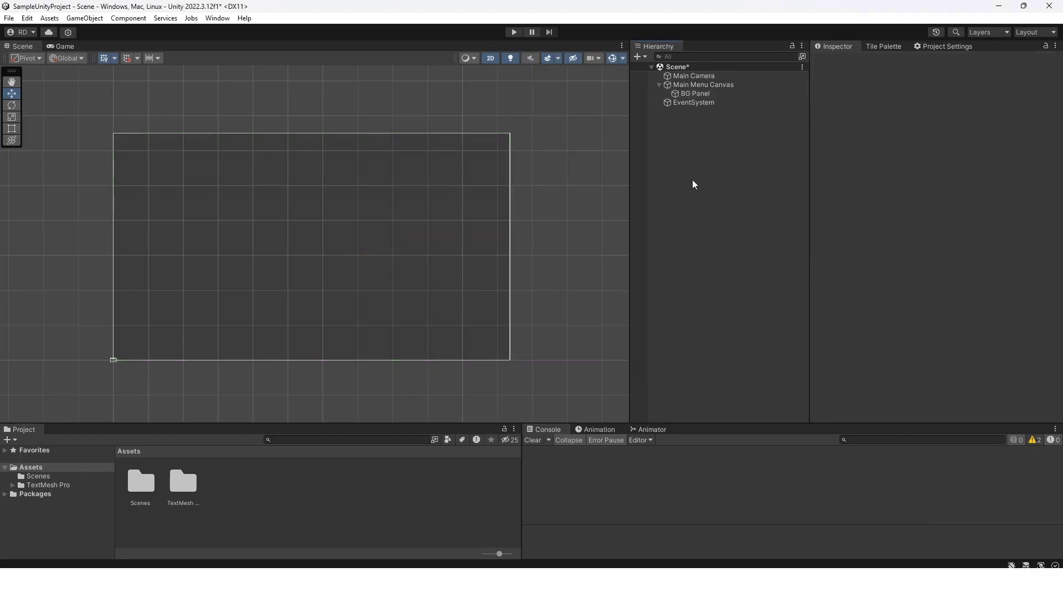
{"action": "left_click", "coordinate": [75, 45]}
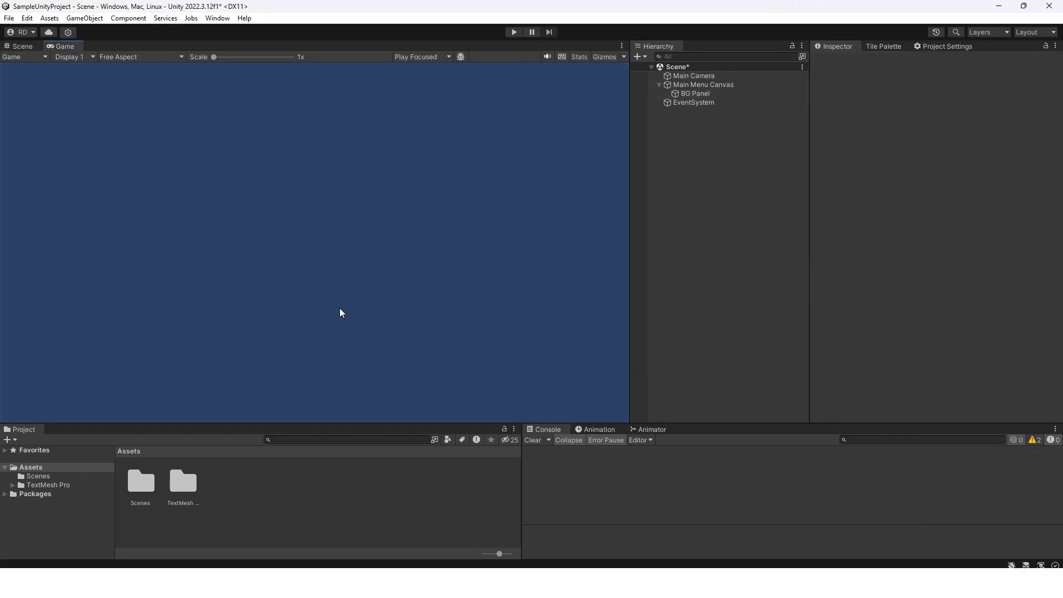
{"action": "left_click", "coordinate": [27, 46]}
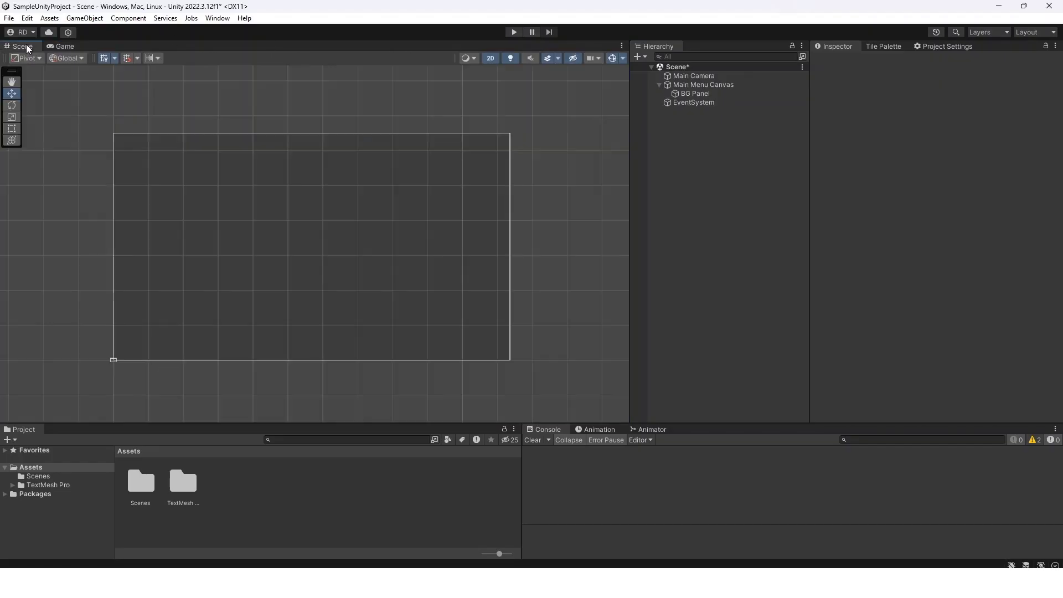
Step: Add a TextMeshPro button under Main Menu Canvas and name it Play Button
{"action": "left_click", "coordinate": [731, 85]}
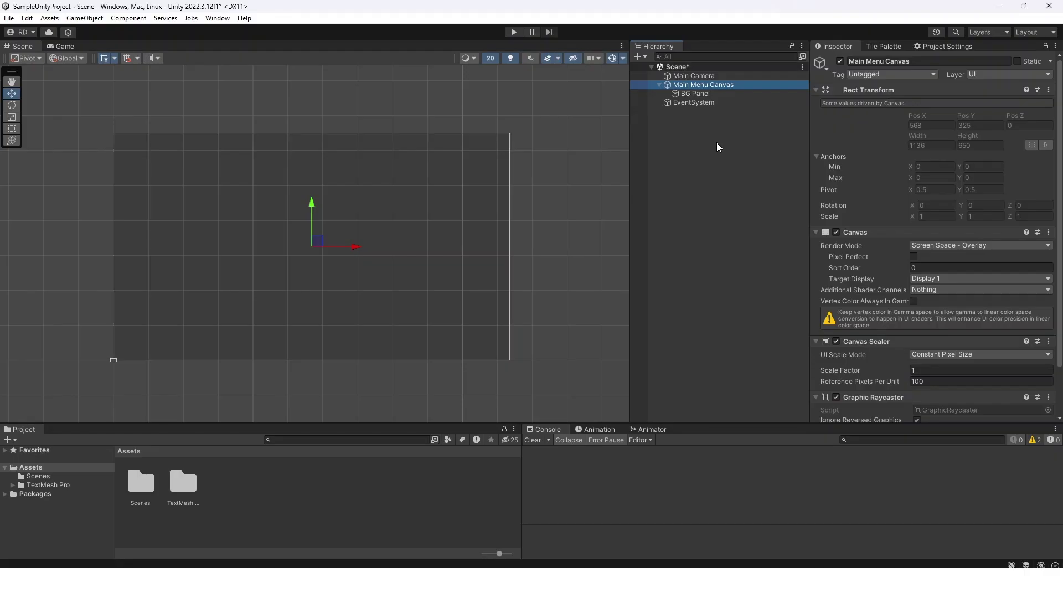
{"action": "right_click", "coordinate": [718, 84]}
{"action": "mouse_move", "coordinate": [769, 351]}
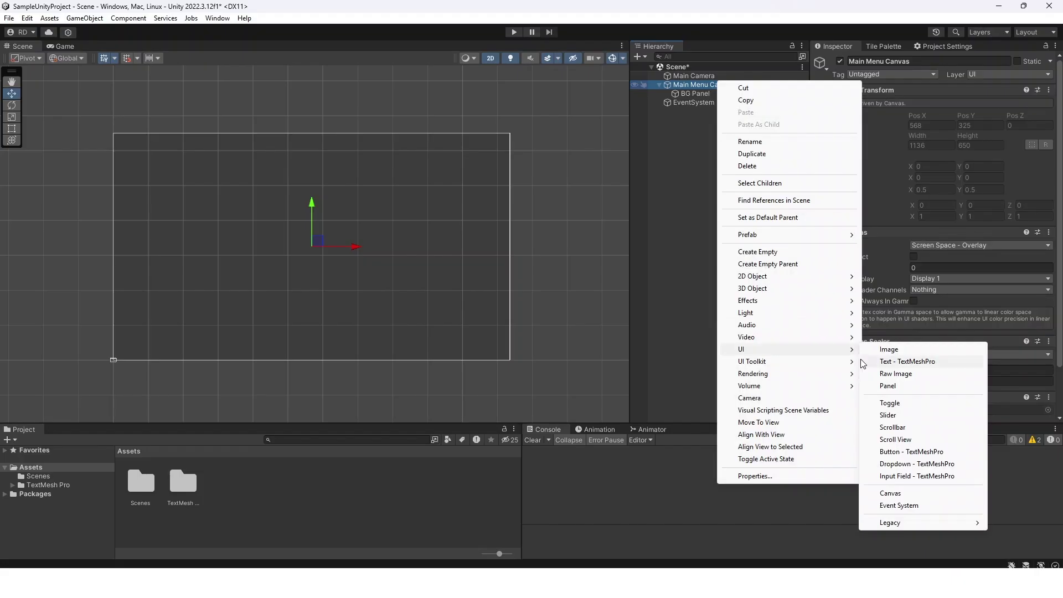
{"action": "left_click", "coordinate": [927, 399]}
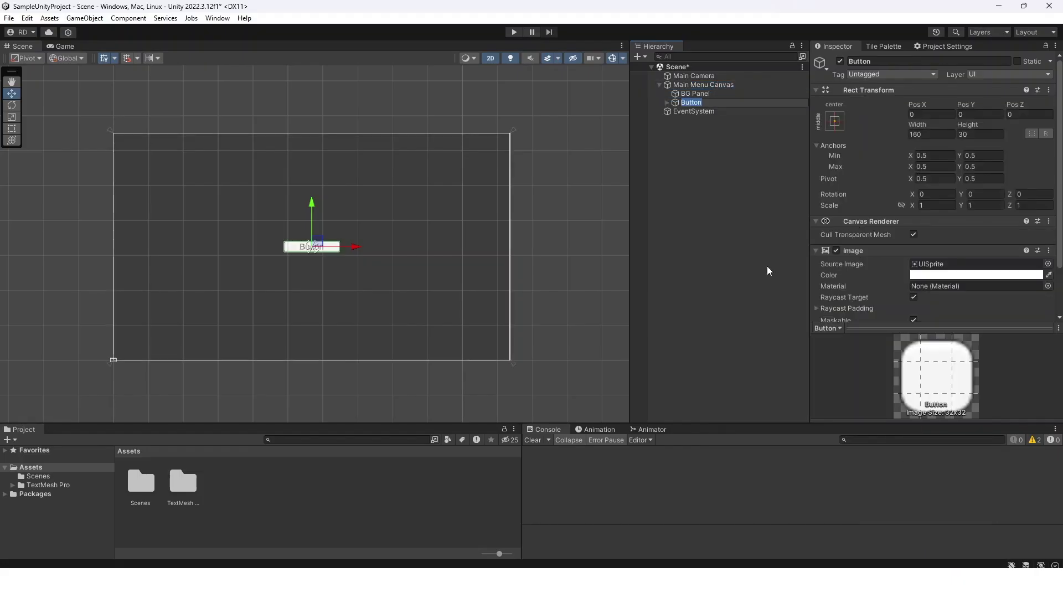
{"action": "type", "text": "Pla"}
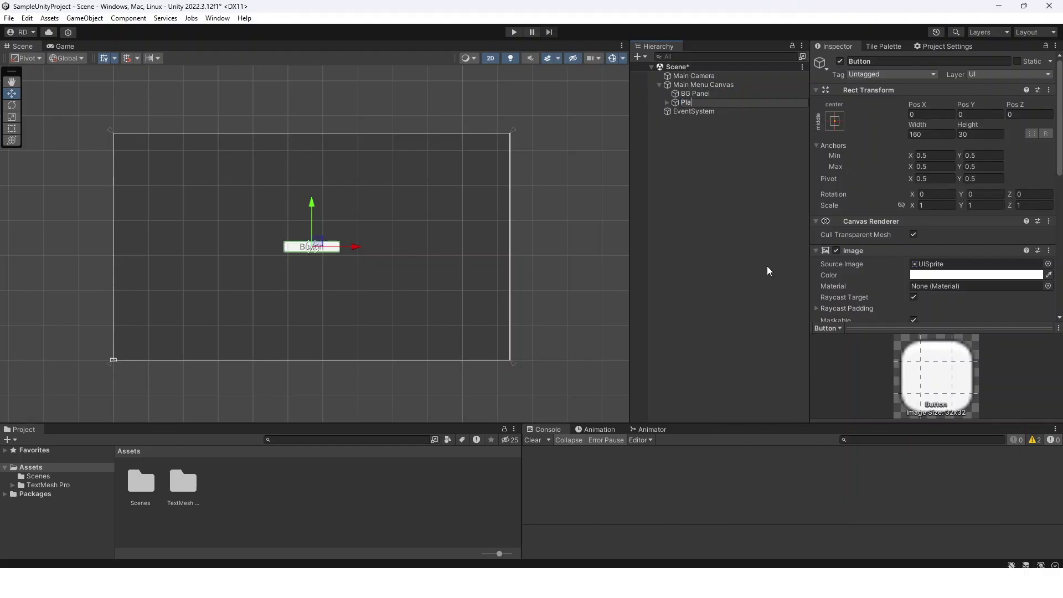
{"action": "type", "text": "y Button"}
{"action": "key", "text": "Return"}
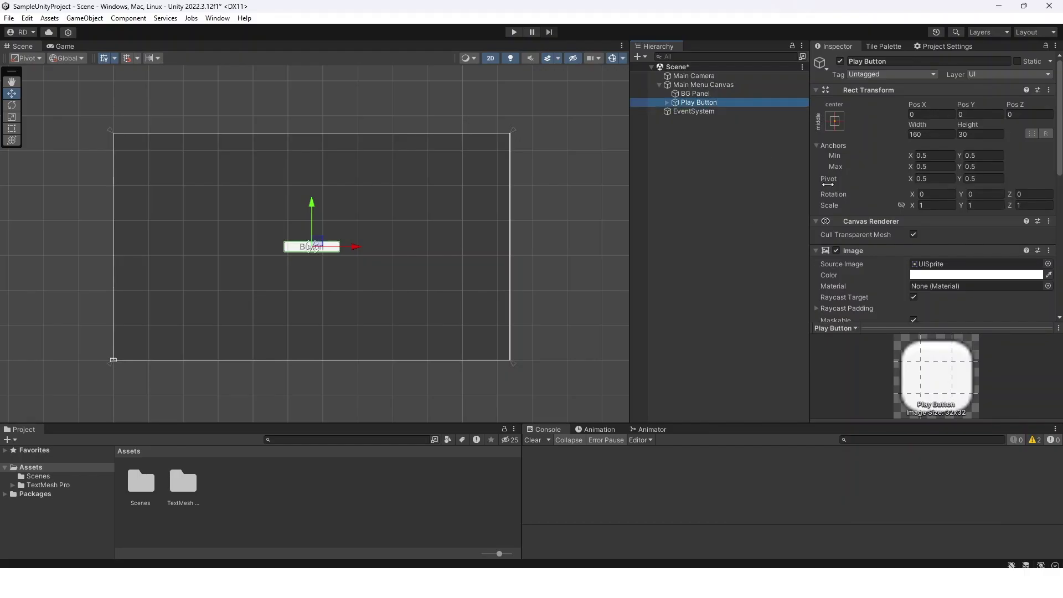
Step: Change the Play Button's label text to "Play"
{"action": "left_click", "coordinate": [666, 103]}
{"action": "left_click", "coordinate": [692, 112]}
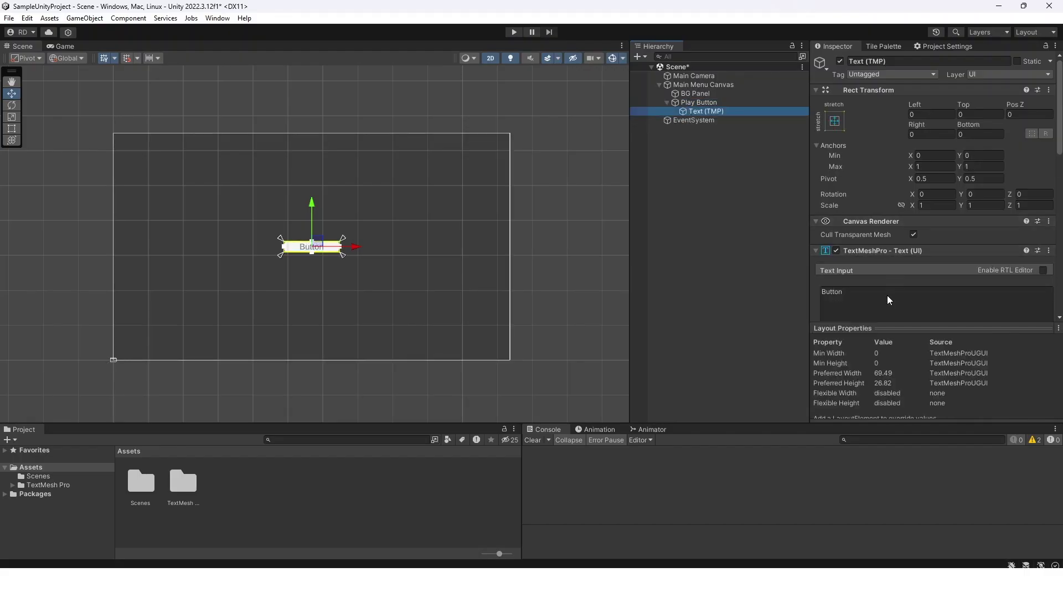
{"action": "left_click", "coordinate": [887, 296]}
{"action": "type", "text": "Play"}
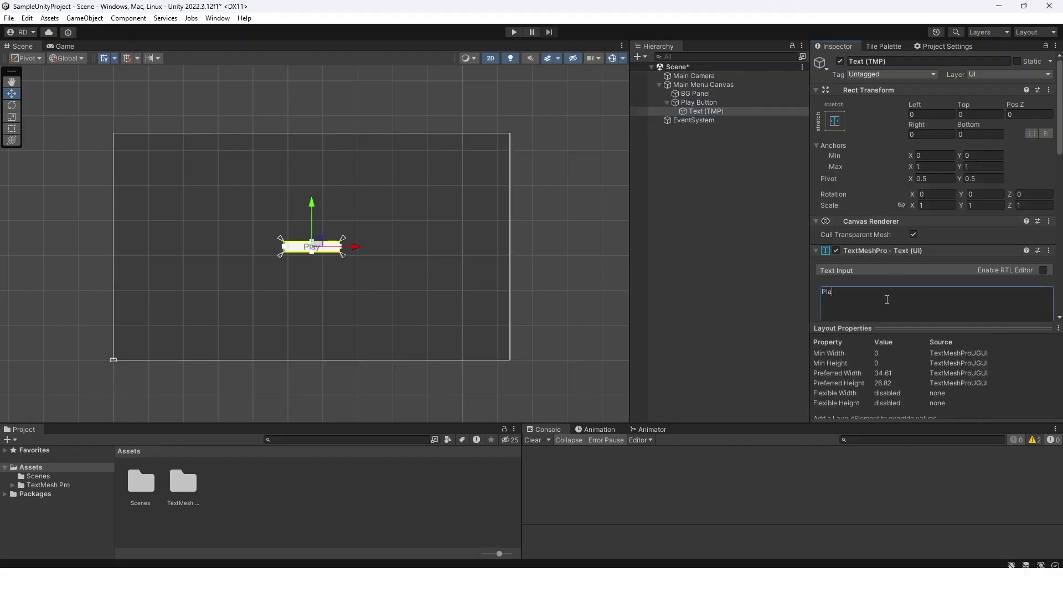
Step: Set the Play Button's scale to 2 in both X and Y
{"action": "left_click", "coordinate": [716, 94]}
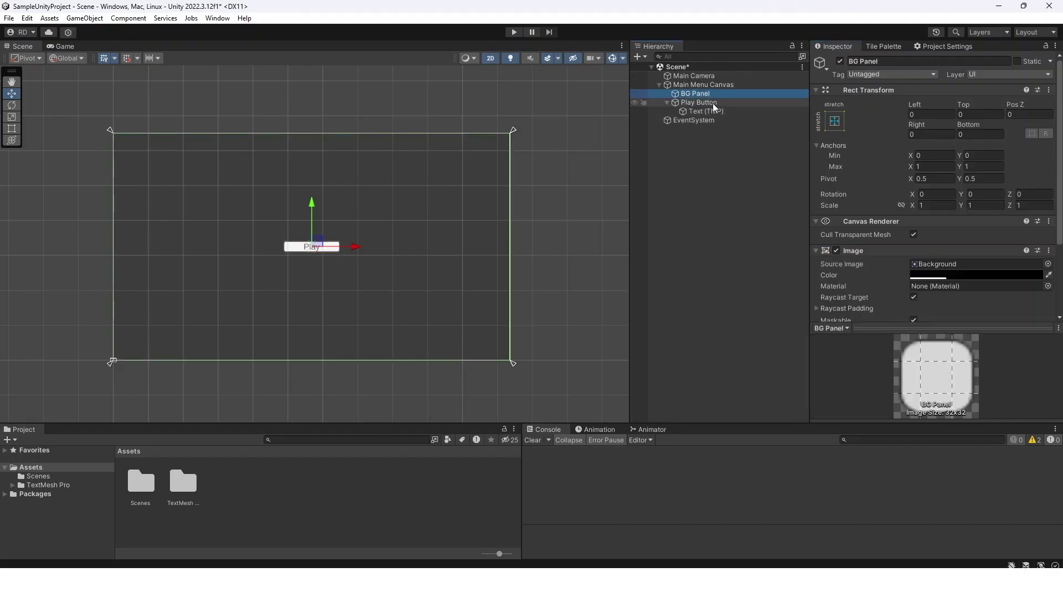
{"action": "left_click", "coordinate": [713, 103]}
{"action": "scroll", "coordinate": [919, 268], "scroll_direction": "down", "scroll_amount": 3}
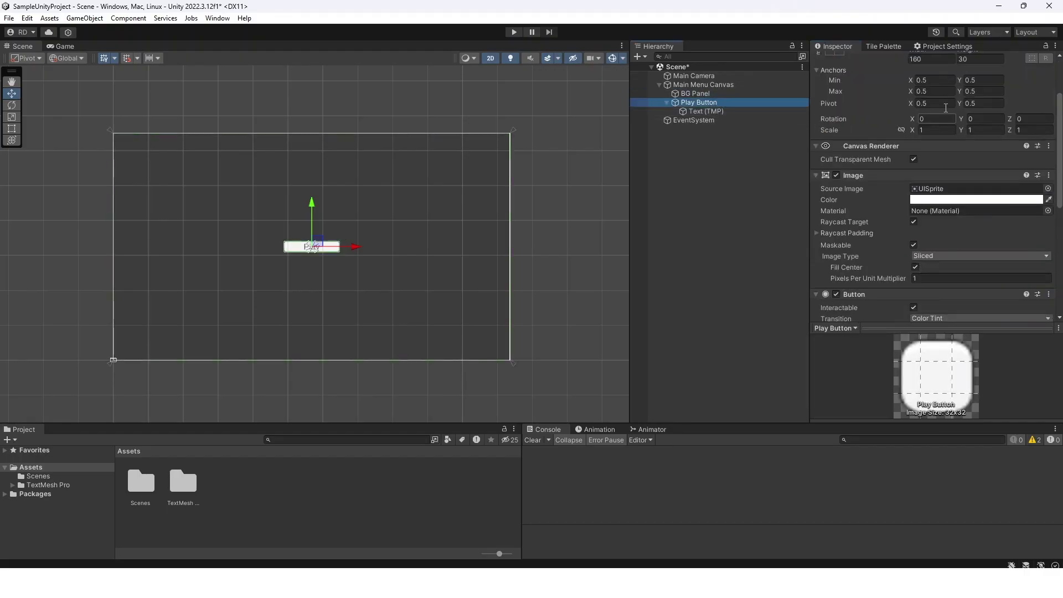
{"action": "left_click", "coordinate": [936, 130]}
{"action": "type", "text": "2"}
{"action": "left_click", "coordinate": [996, 128]}
{"action": "type", "text": "2"}
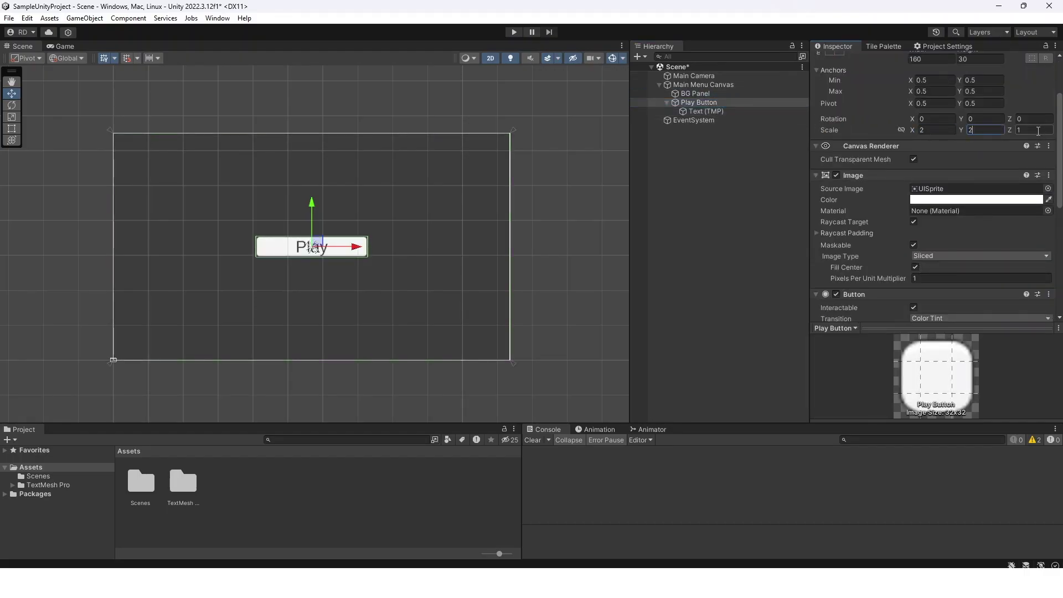
{"action": "left_click", "coordinate": [720, 195]}
Step: Move the Play Button straight down to just below the canvas centre and collapse it in the hierarchy
{"action": "left_click", "coordinate": [729, 94]}
{"action": "left_click", "coordinate": [714, 104]}
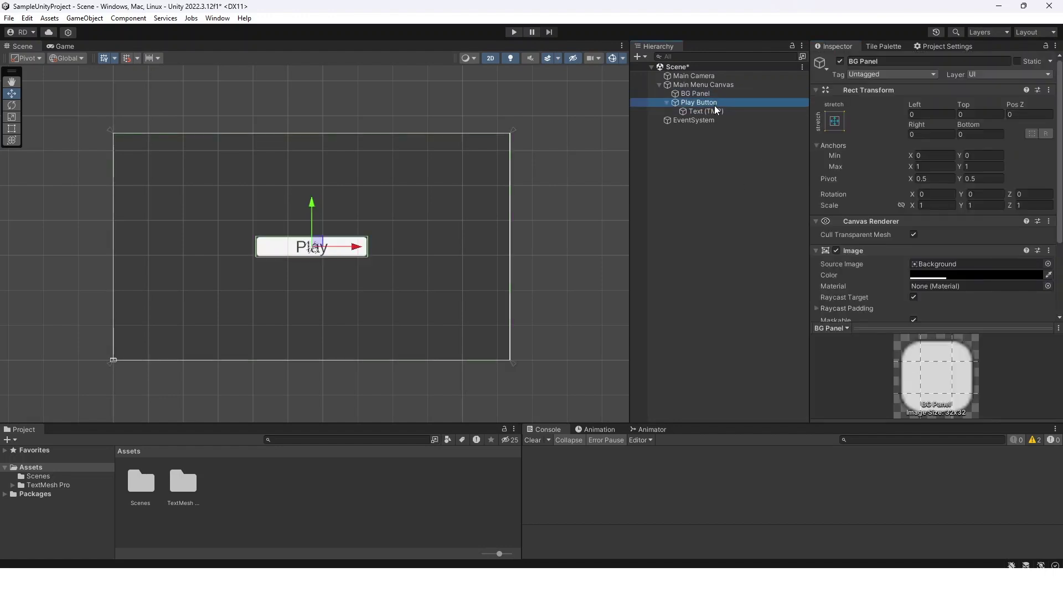
{"action": "left_click_drag", "start_coordinate": [309, 221], "coordinate": [313, 258]}
{"action": "left_click", "coordinate": [703, 140]}
{"action": "left_click", "coordinate": [666, 103]}
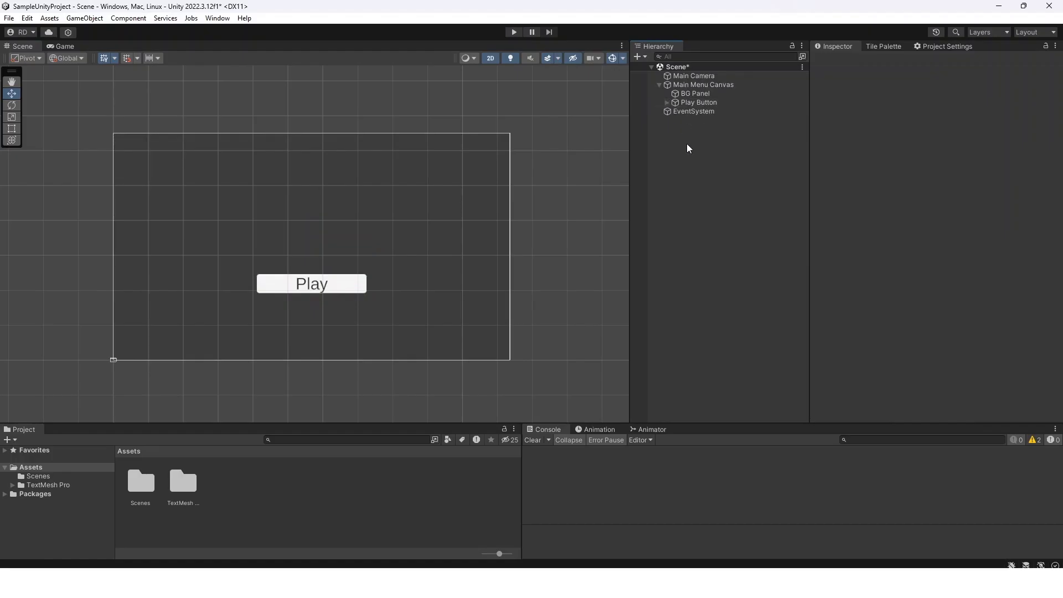
Step: Add a second TextMeshPro button under Main Menu Canvas and name it Quit Button
{"action": "right_click", "coordinate": [712, 85]}
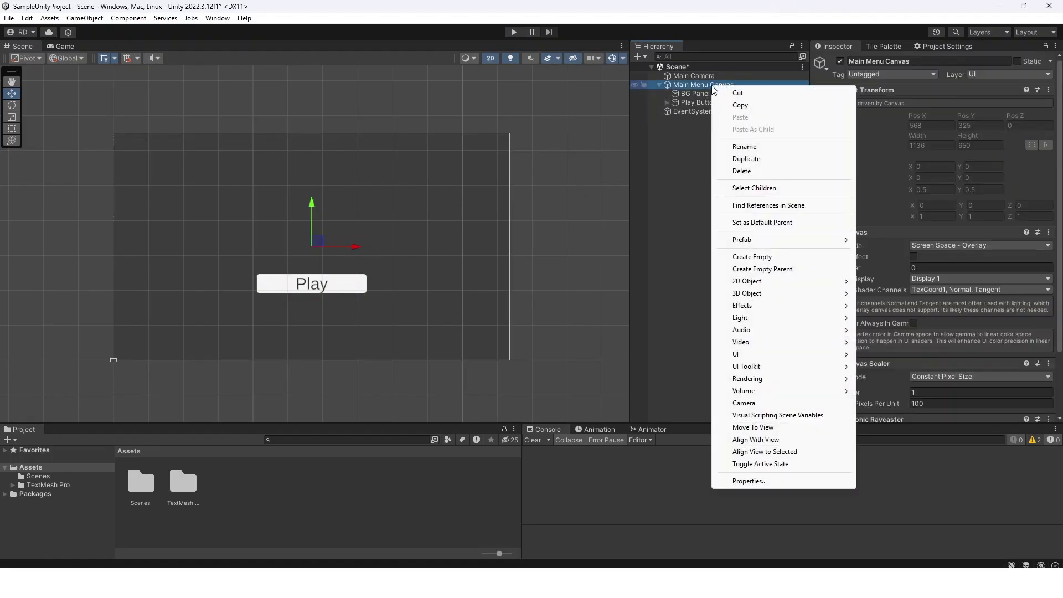
{"action": "mouse_move", "coordinate": [755, 354]}
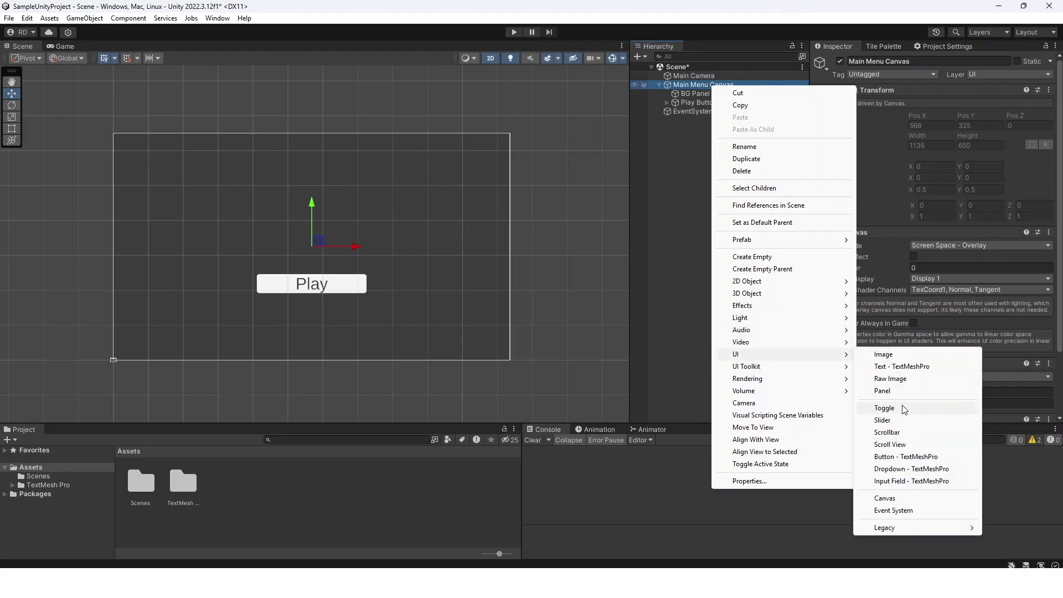
{"action": "left_click", "coordinate": [918, 456]}
{"action": "type", "text": "Quit"}
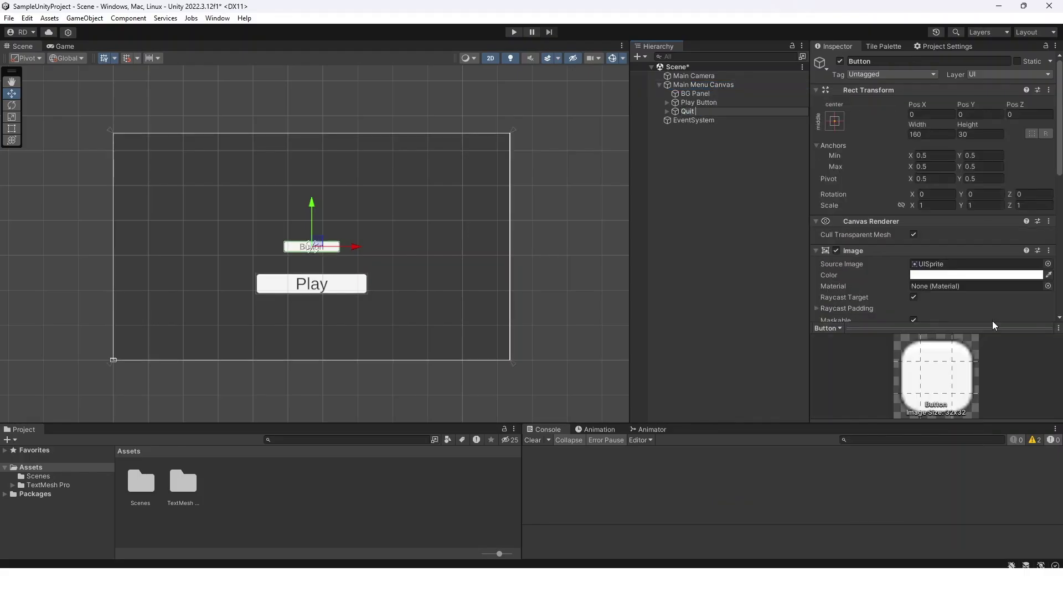
{"action": "type", "text": " Button"}
{"action": "key", "text": "Return"}
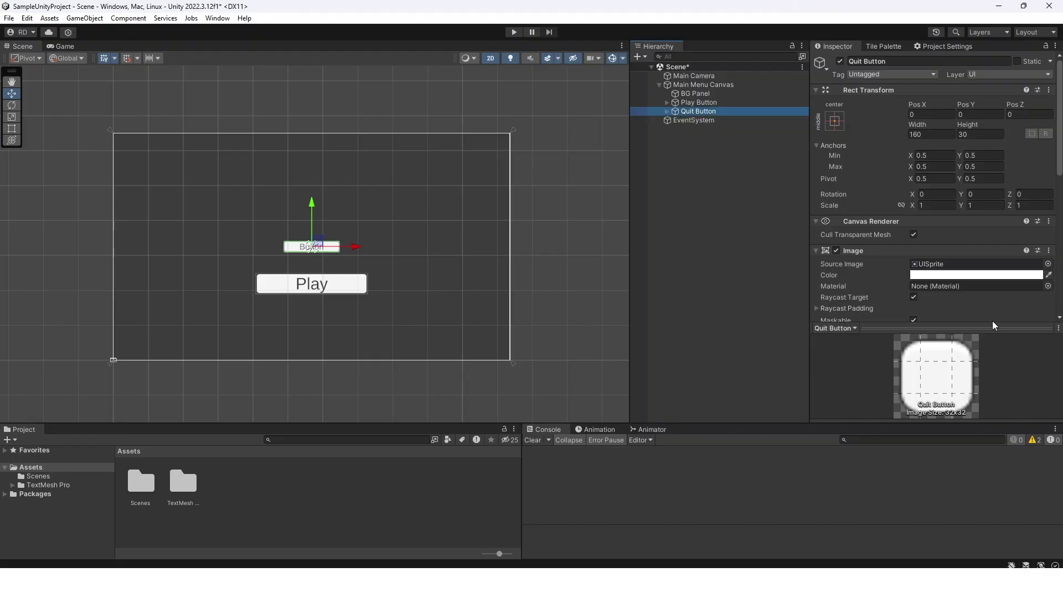
Step: Change the Quit Button's label text to "Quit"
{"action": "left_click", "coordinate": [666, 111]}
{"action": "left_click", "coordinate": [682, 121]}
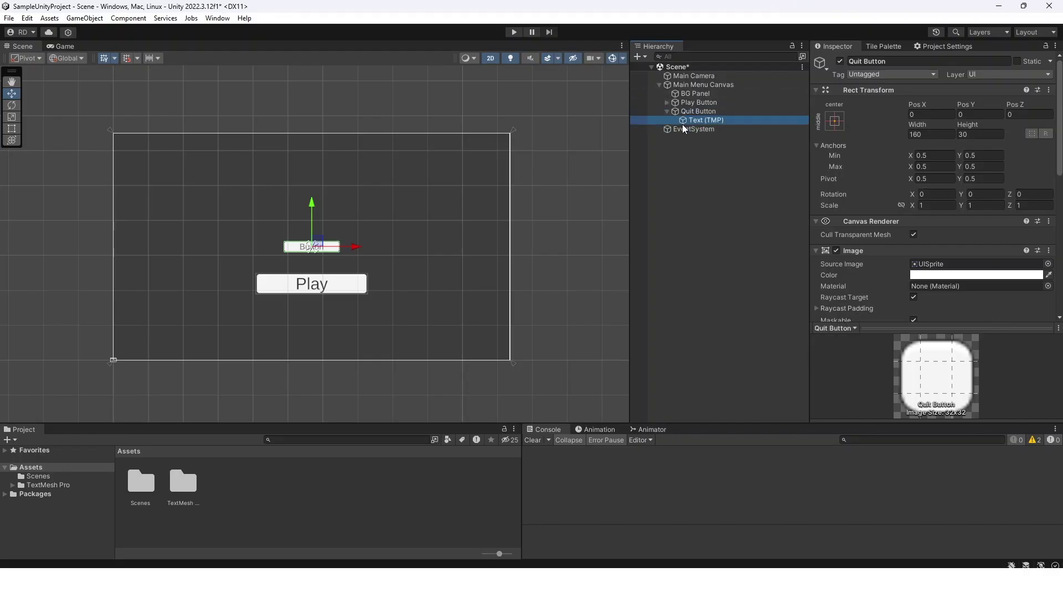
{"action": "left_click", "coordinate": [887, 293]}
{"action": "type", "text": "Quit"}
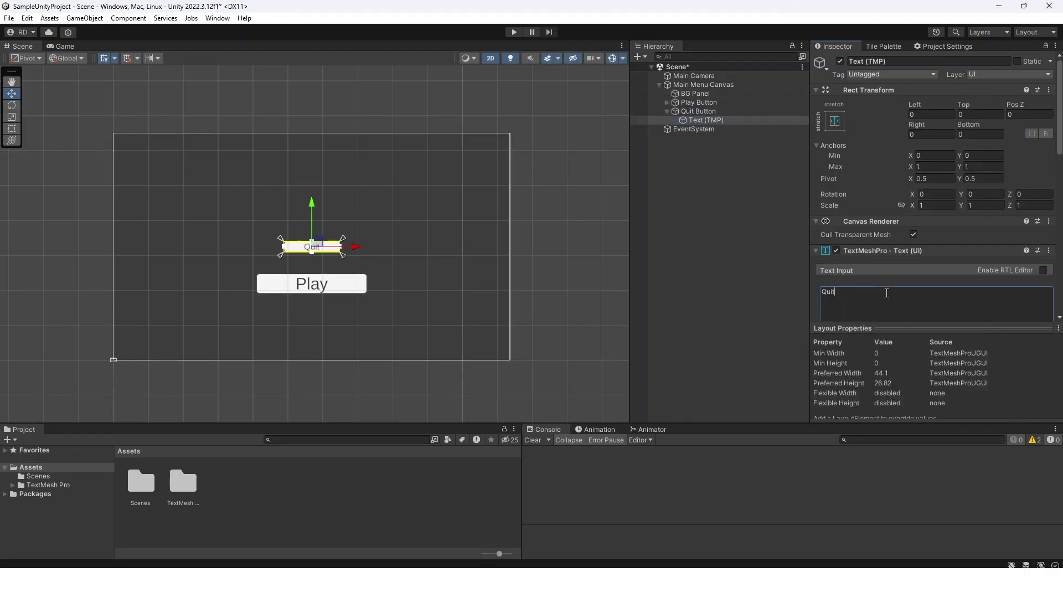
Step: Collapse the Quit Button in the hierarchy and set its scale to 1.25 in both X and Y
{"action": "left_click", "coordinate": [725, 104]}
{"action": "left_click", "coordinate": [719, 110]}
{"action": "left_click", "coordinate": [667, 112]}
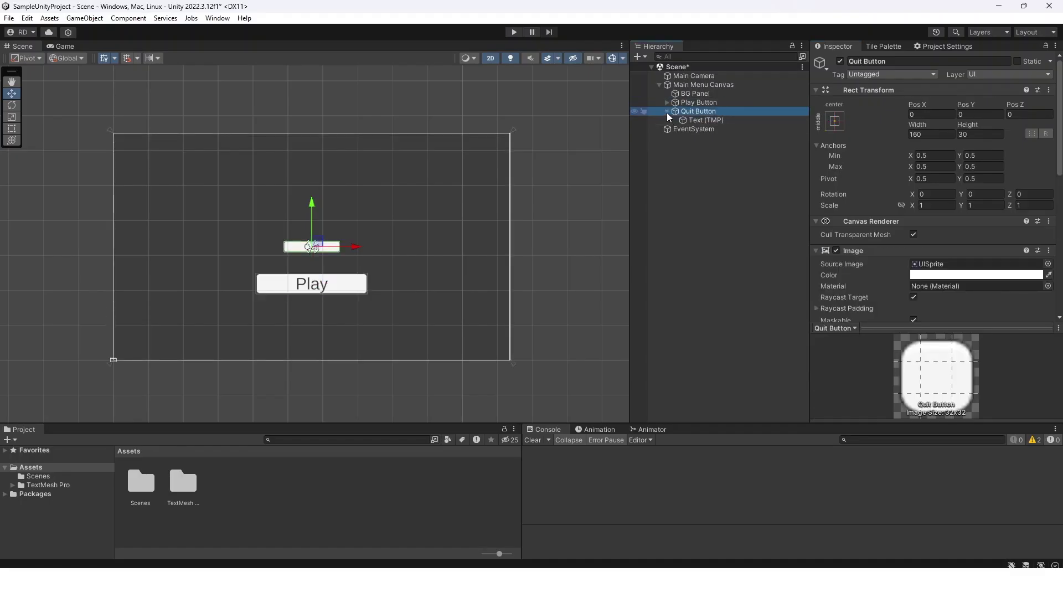
{"action": "left_click", "coordinate": [939, 204]}
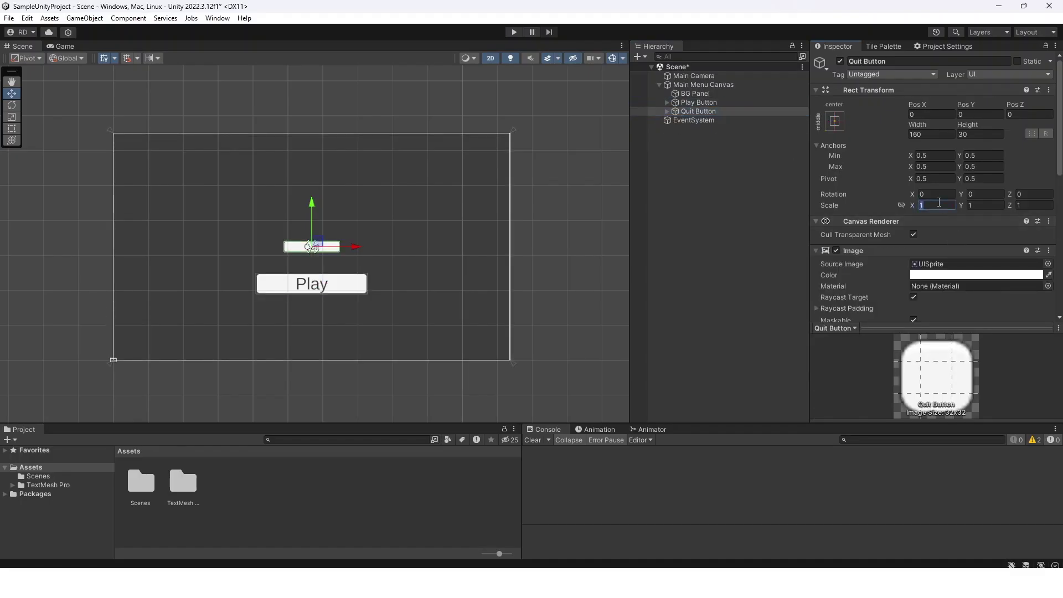
{"action": "type", "text": "1.25"}
{"action": "left_click", "coordinate": [991, 206]}
{"action": "type", "text": "1.2"}
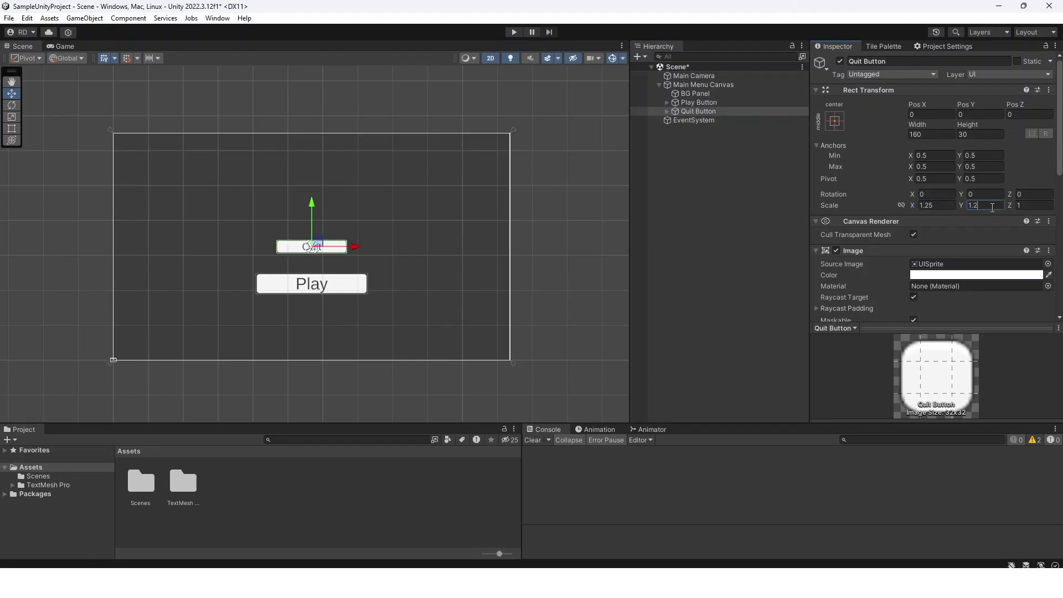
Step: Move the Quit Button straight down below the Play Button, near the canvas's lower edge, to Pos Y about -276
{"action": "left_click", "coordinate": [718, 110]}
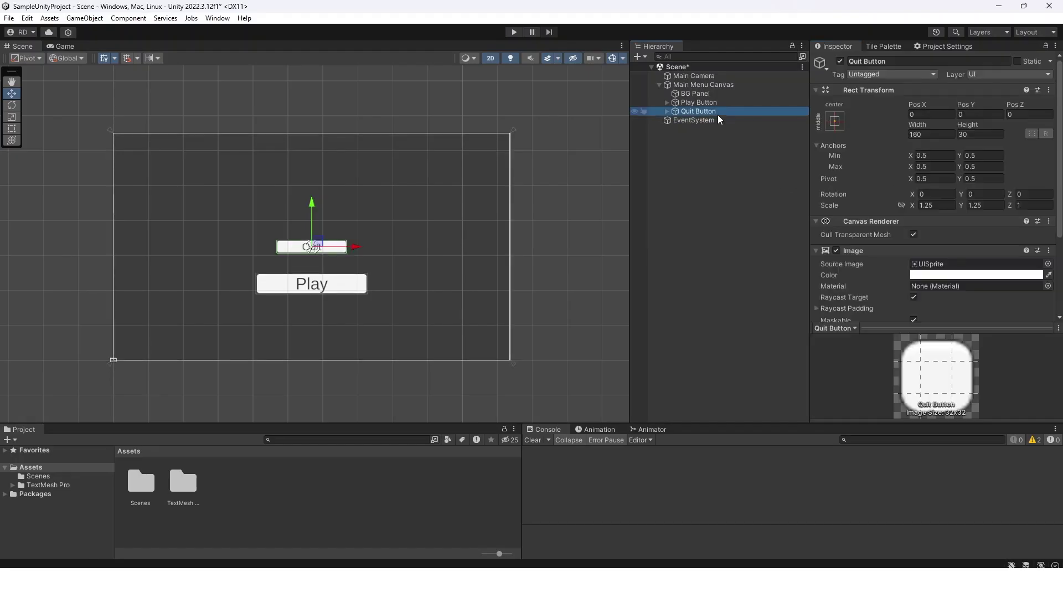
{"action": "left_click_drag", "start_coordinate": [313, 220], "coordinate": [317, 316]}
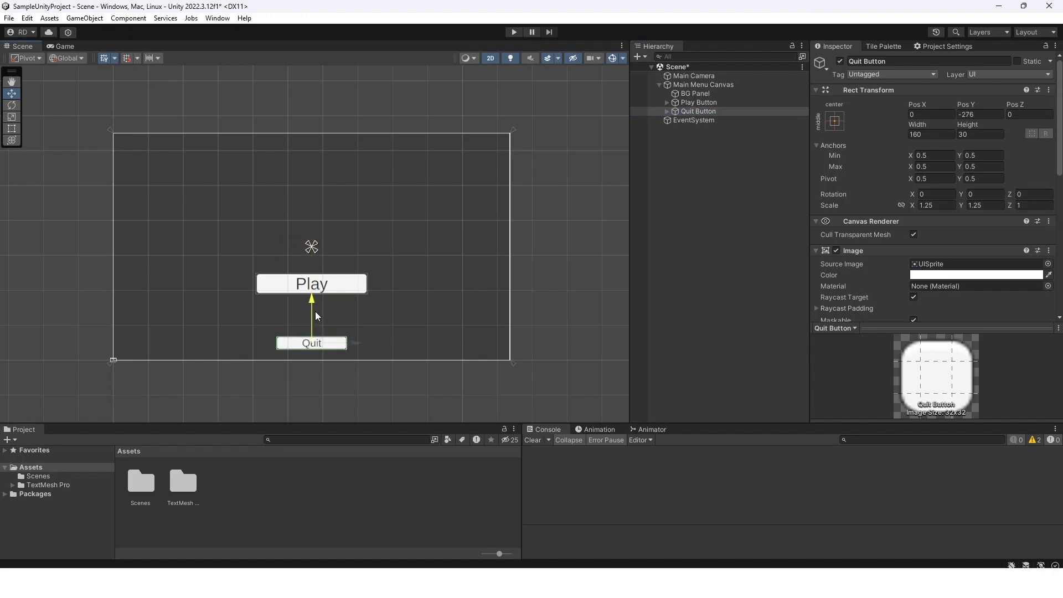
{"action": "left_click", "coordinate": [757, 182]}
Step: Add a third TextMeshPro button under Main Menu Canvas and name it Settings Button
{"action": "left_click", "coordinate": [717, 86]}
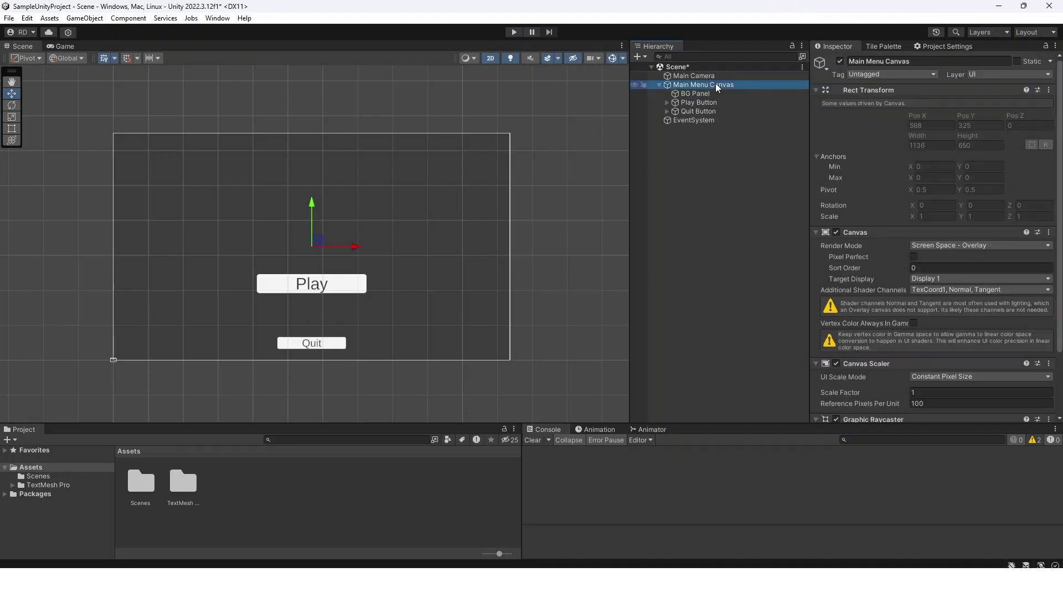
{"action": "right_click", "coordinate": [716, 85]}
{"action": "mouse_move", "coordinate": [767, 355]}
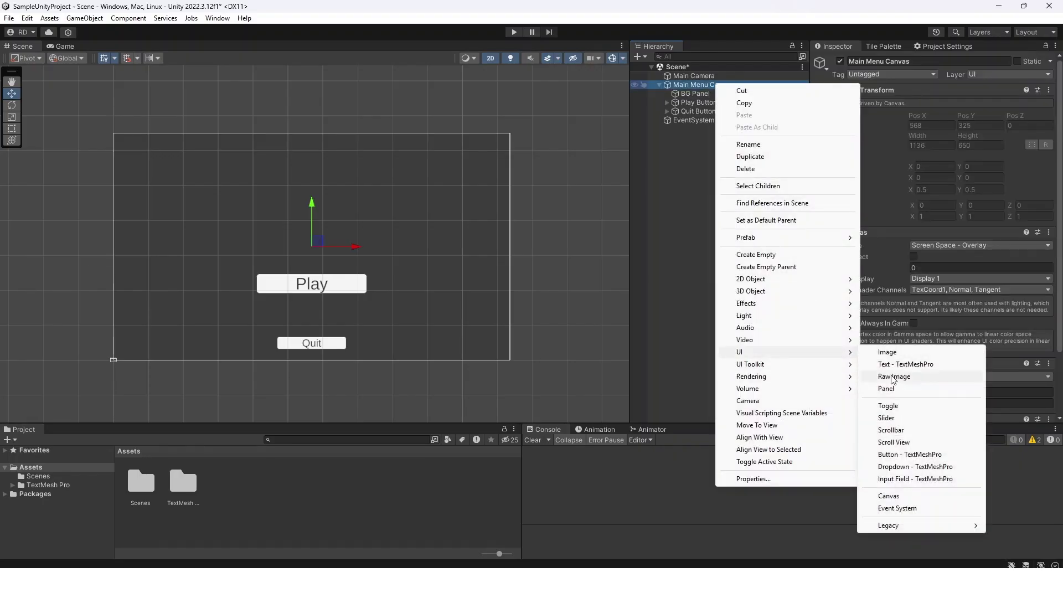
{"action": "left_click", "coordinate": [918, 454]}
{"action": "type", "text": "Settings Button"}
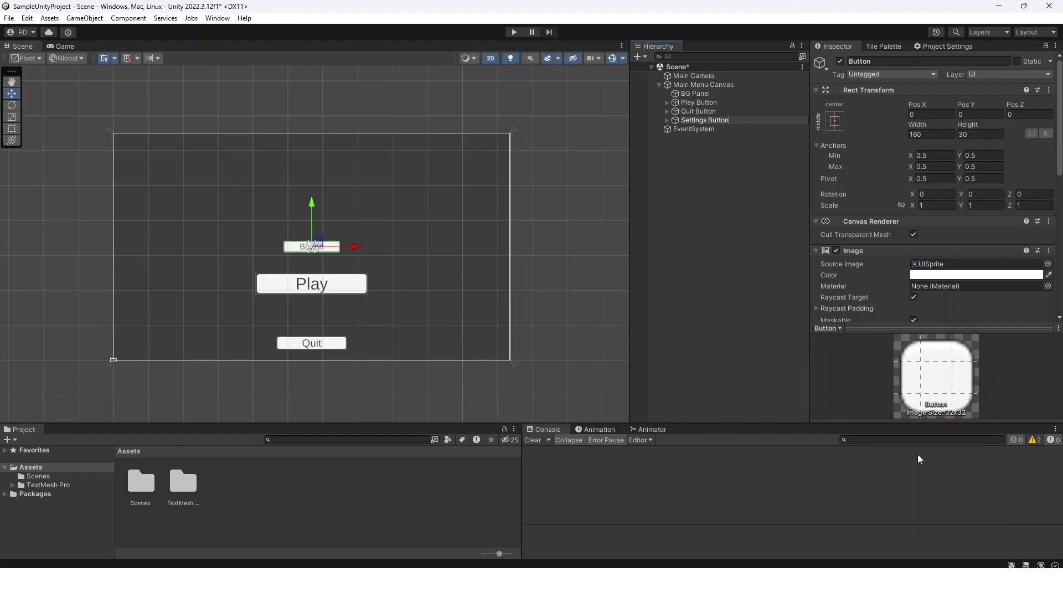
{"action": "key", "text": "Return"}
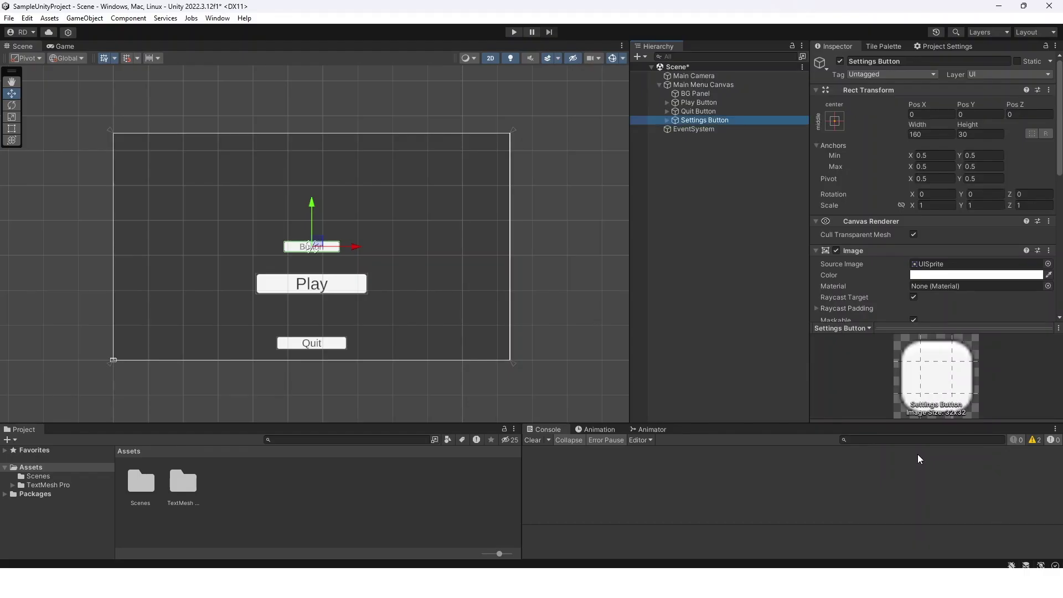
Step: Change the Settings Button's label text to "Settings"
{"action": "left_click", "coordinate": [667, 120]}
{"action": "left_click", "coordinate": [707, 128]}
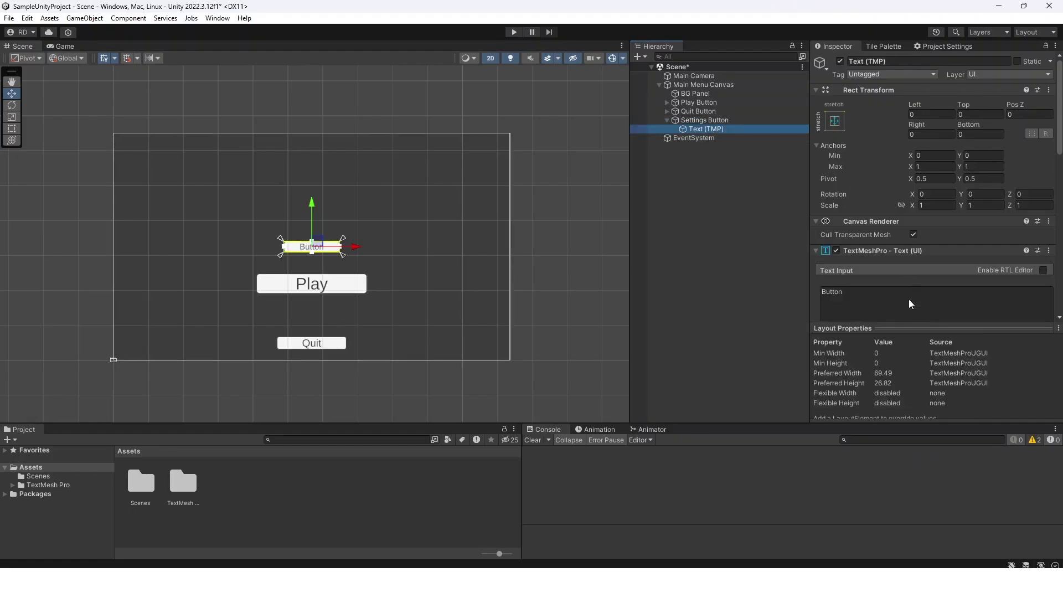
{"action": "left_click", "coordinate": [909, 297]}
{"action": "type", "text": "Settings"}
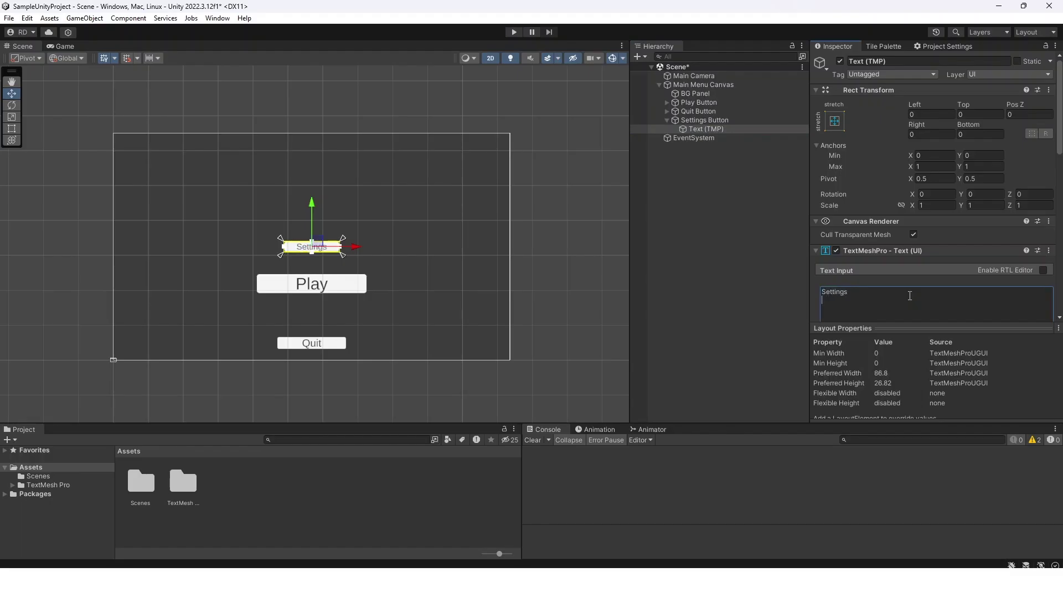
Step: Set the Settings Button's scale to 1.75 in both X and Y
{"action": "left_click", "coordinate": [663, 121]}
{"action": "left_click", "coordinate": [937, 205]}
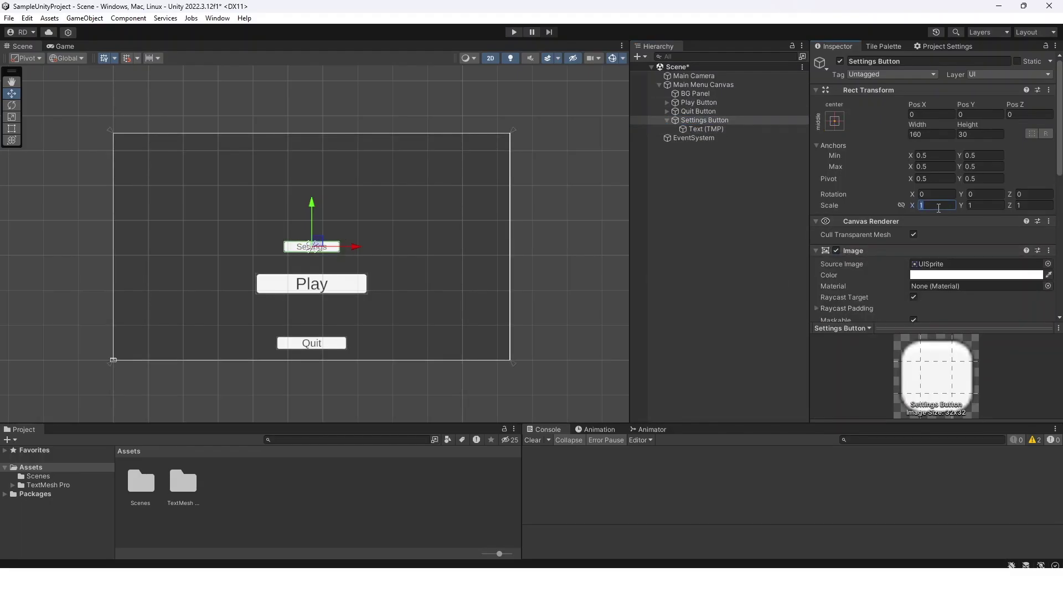
{"action": "type", "text": ".75"}
{"action": "left_click", "coordinate": [974, 207]}
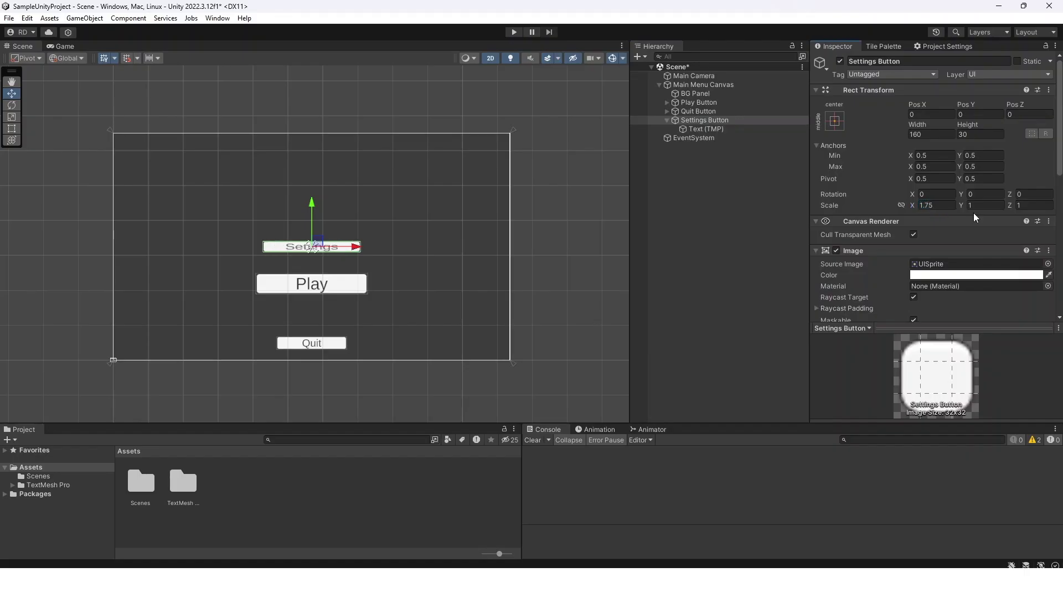
{"action": "type", "text": "1.75"}
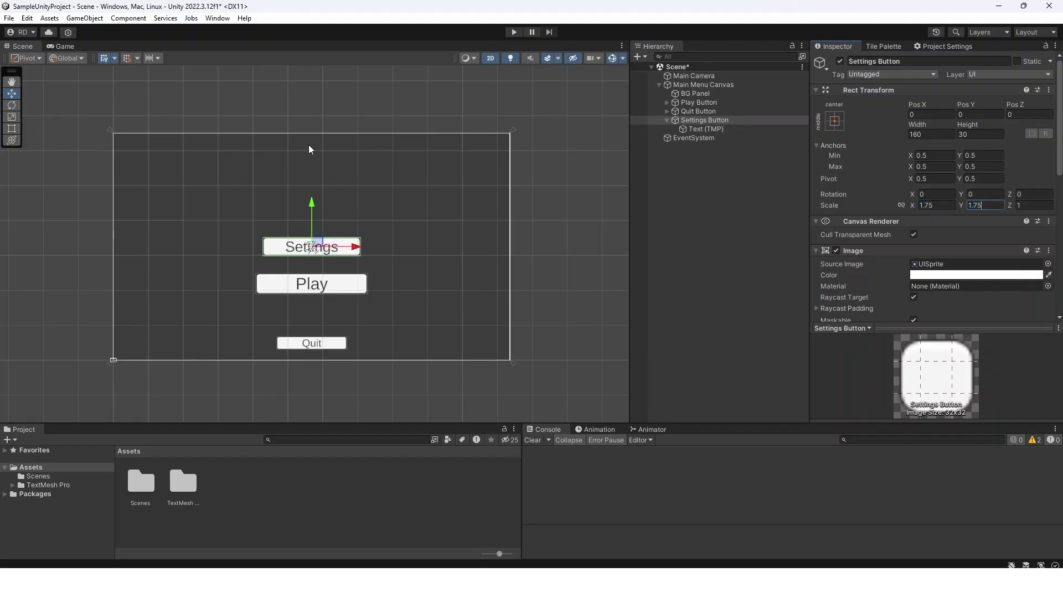
Step: Move the Settings Button straight down between the Play and Quit buttons and save the scene
{"action": "left_click_drag", "start_coordinate": [314, 214], "coordinate": [316, 284]}
{"action": "left_click", "coordinate": [733, 207]}
{"action": "key", "text": "ctrl+s"}
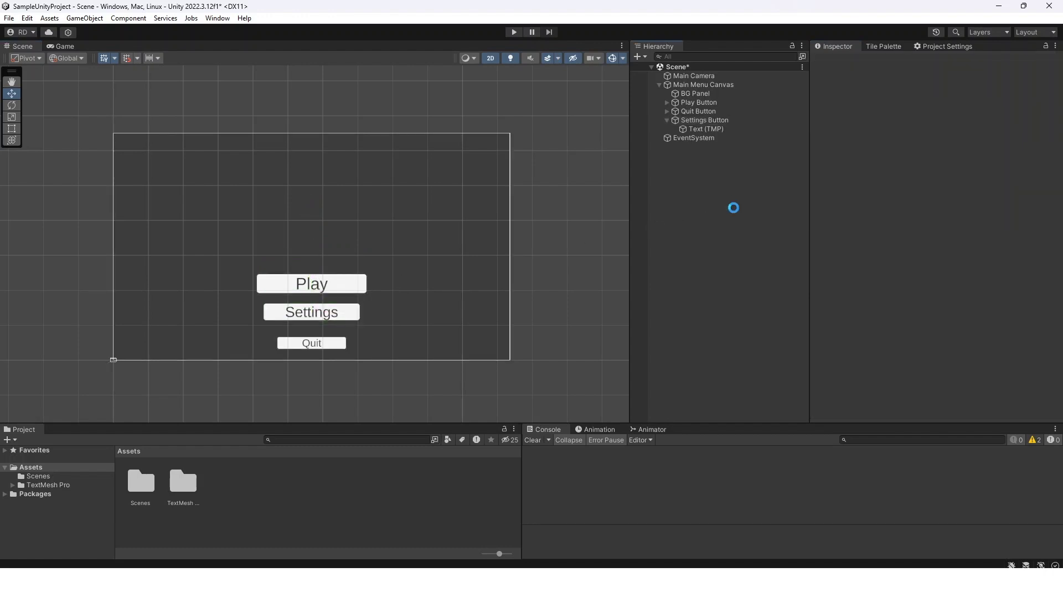
Step: Nudge the Settings Button slightly lower to Pos Y about -198, and collapse it in the hierarchy
{"action": "left_click", "coordinate": [352, 314]}
{"action": "left_click", "coordinate": [338, 319]}
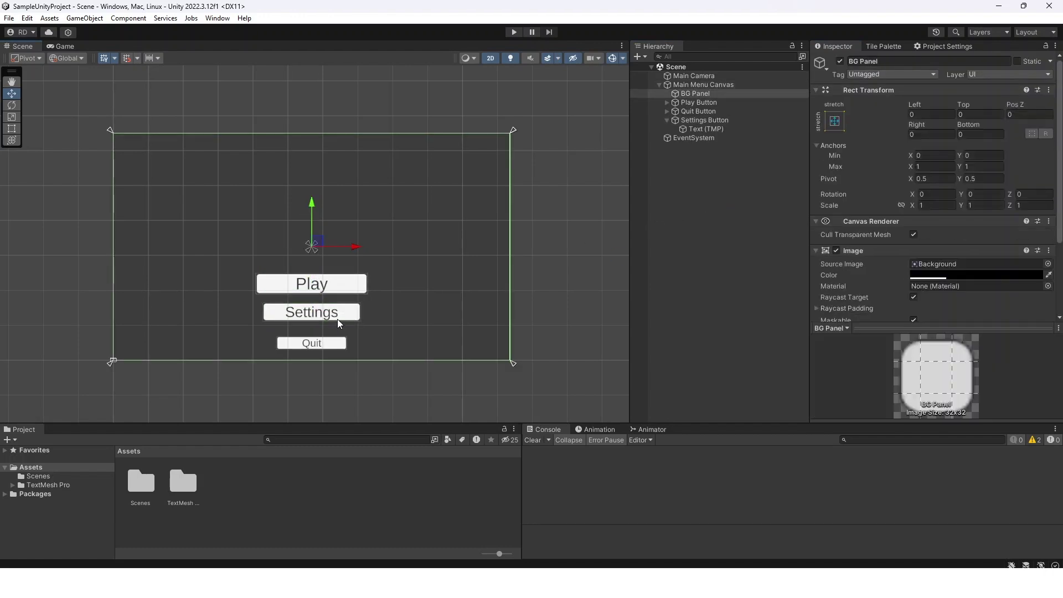
{"action": "left_click", "coordinate": [337, 319]}
{"action": "left_click_drag", "start_coordinate": [311, 276], "coordinate": [311, 279]}
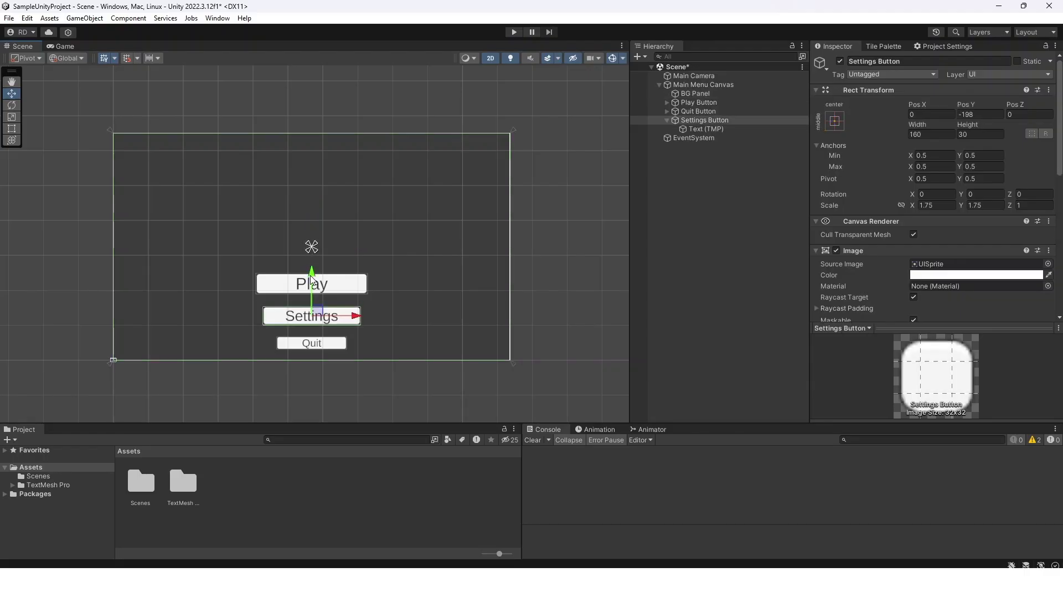
{"action": "left_click", "coordinate": [715, 201]}
{"action": "left_click", "coordinate": [666, 120]}
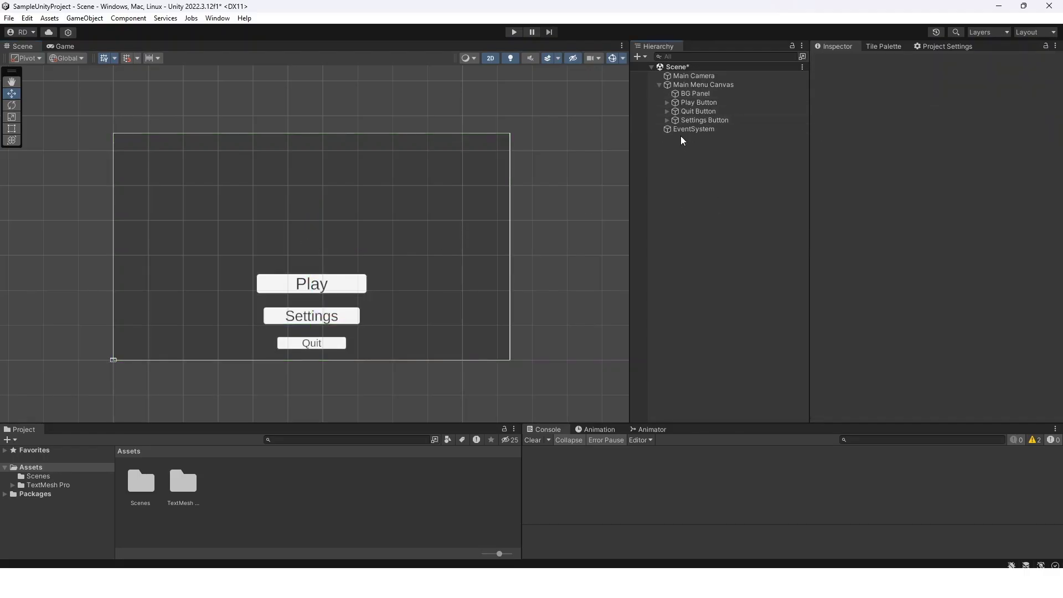
Step: Add a TextMeshPro text object under Main Menu Canvas and name it Game Name
{"action": "right_click", "coordinate": [711, 84]}
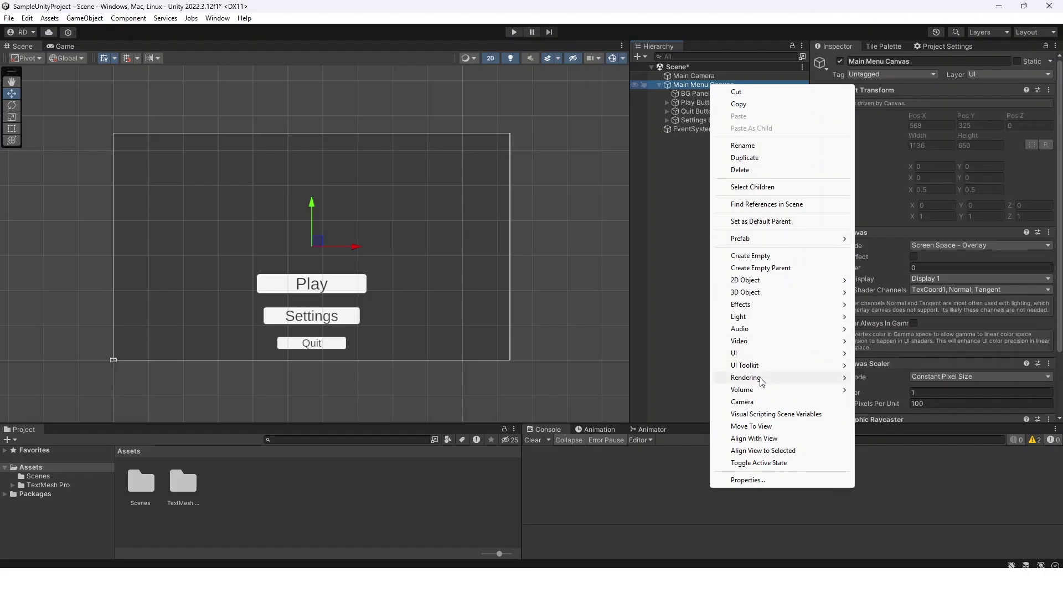
{"action": "mouse_move", "coordinate": [766, 353]}
{"action": "left_click", "coordinate": [912, 366]}
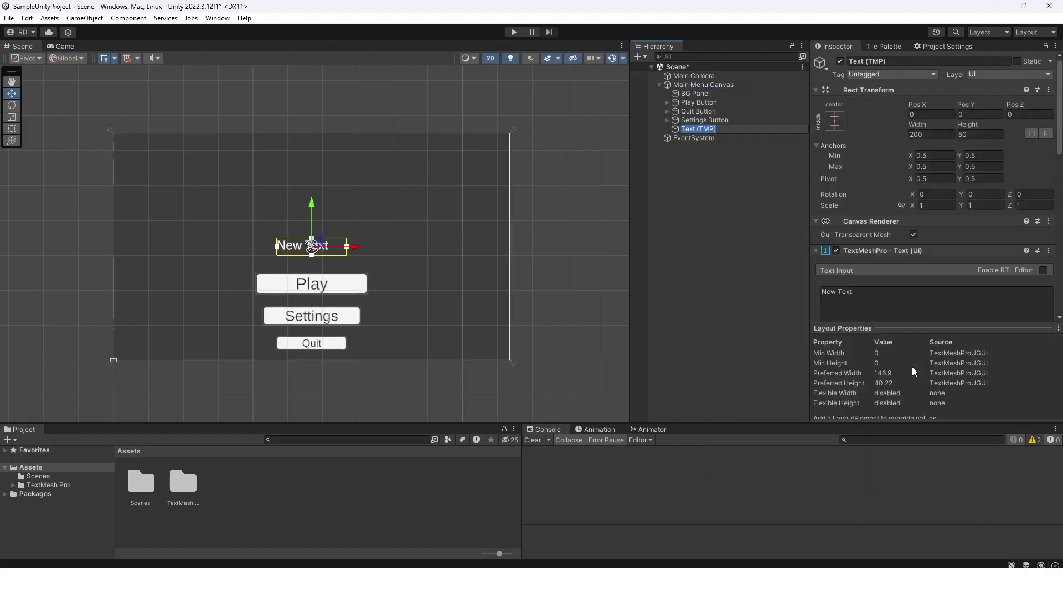
{"action": "type", "text": "Game Name"}
{"action": "key", "text": "Return"}
Step: Set the Game Name object's text to "Crossy Road"
{"action": "left_click", "coordinate": [947, 299]}
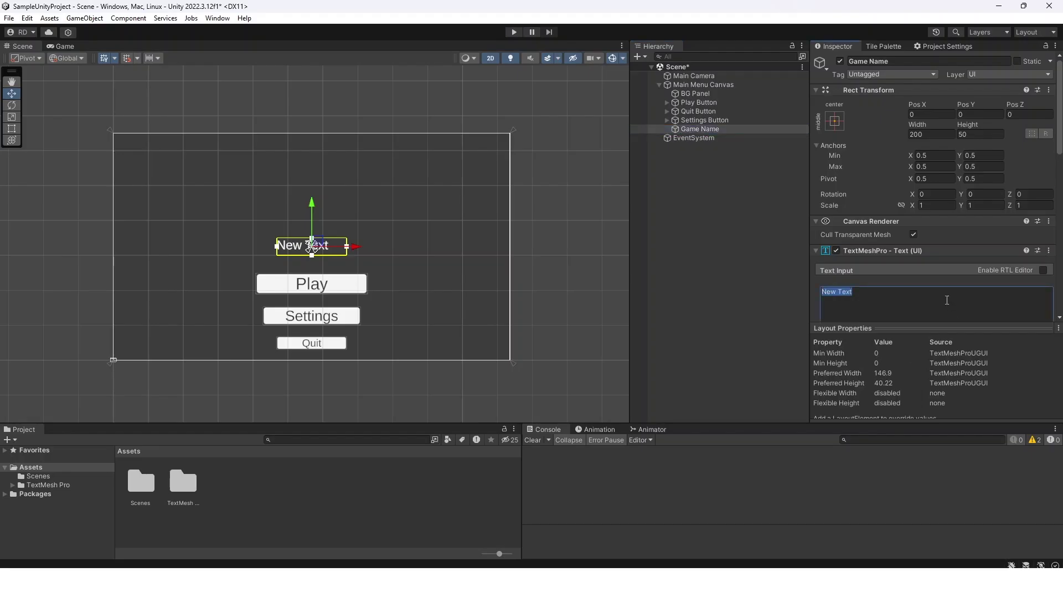
{"action": "type", "text": "Cro"}
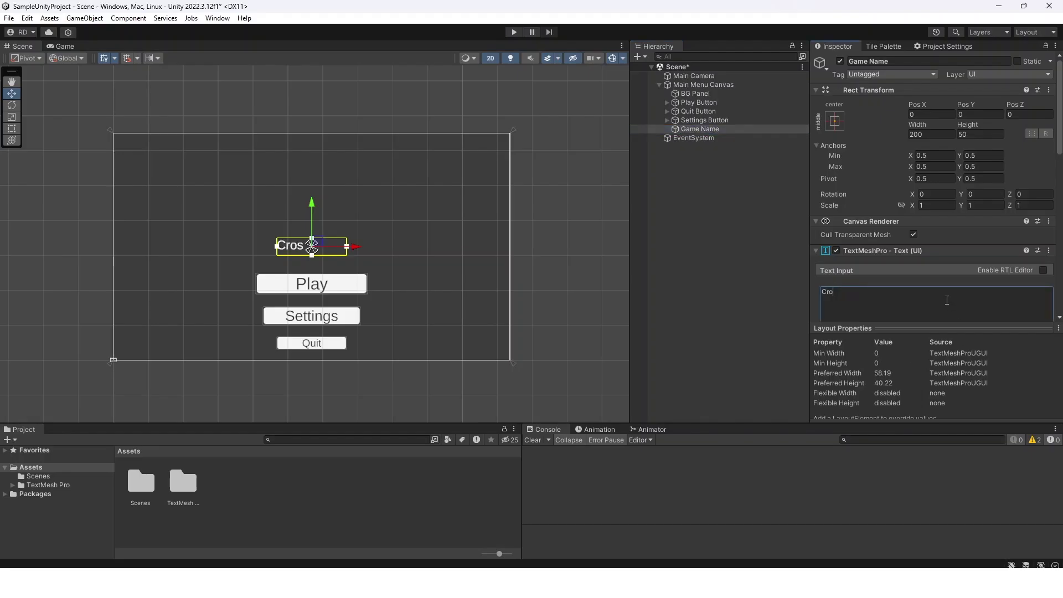
{"action": "type", "text": "ss y Road"}
{"action": "left_click", "coordinate": [746, 146]}
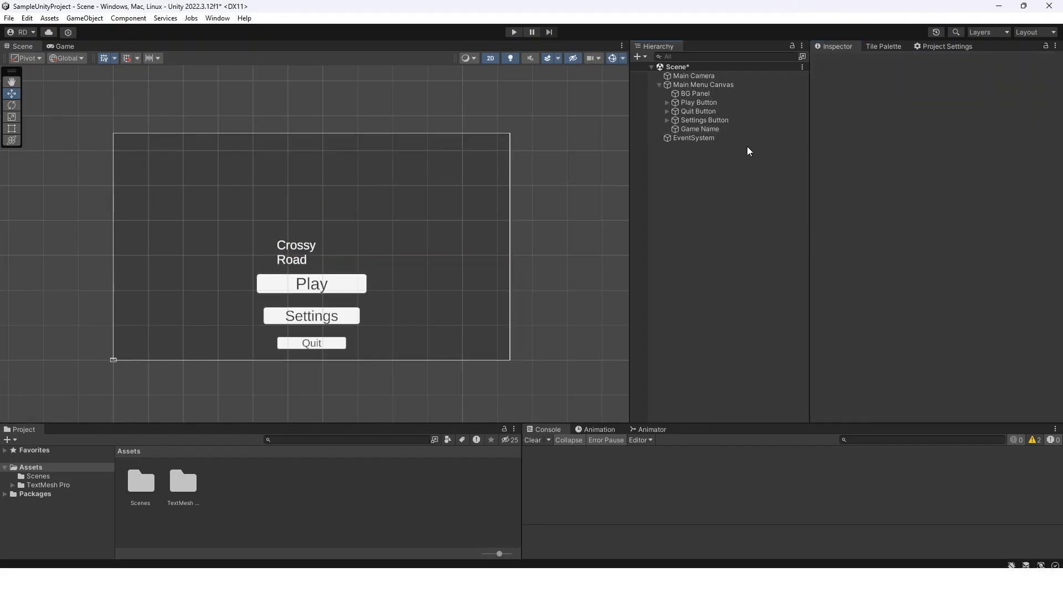
Step: Set the Game Name text's font size to 72 and make it bold
{"action": "left_click", "coordinate": [720, 129]}
{"action": "scroll", "coordinate": [861, 299], "scroll_direction": "down", "scroll_amount": 5}
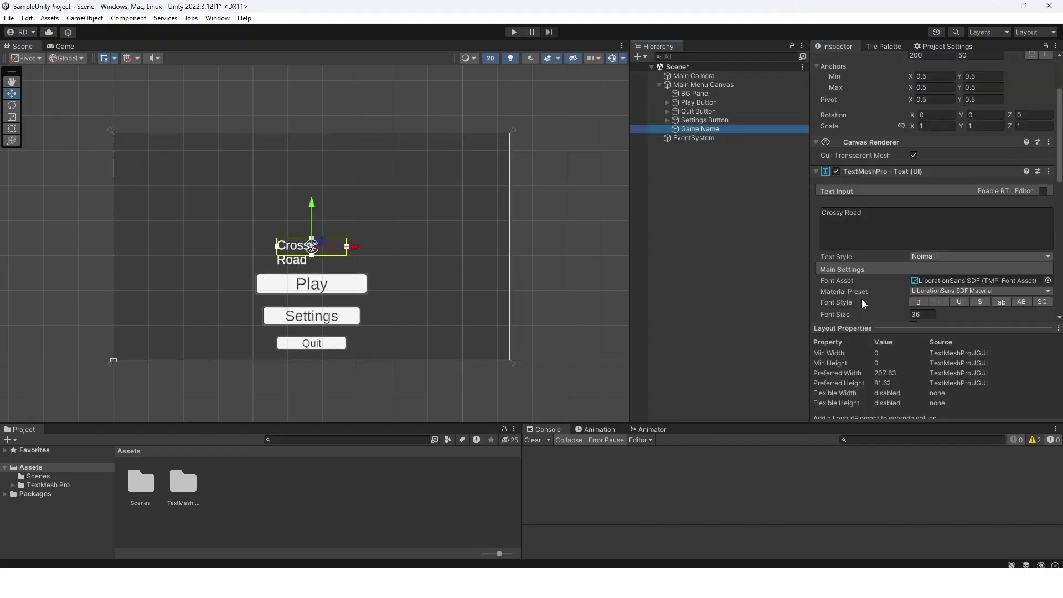
{"action": "left_click", "coordinate": [936, 239]}
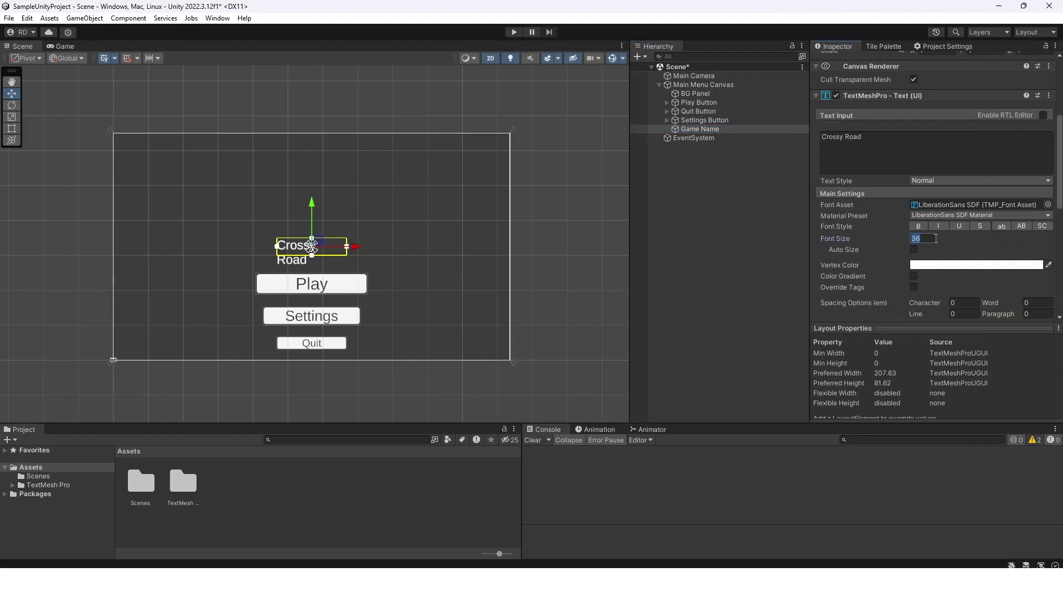
{"action": "type", "text": "72"}
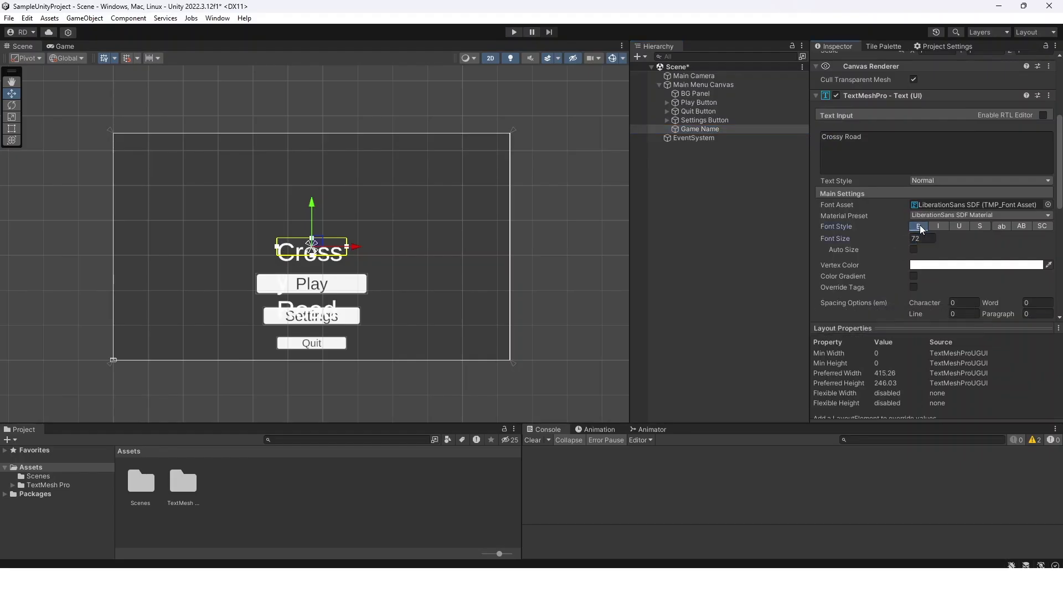
{"action": "left_click", "coordinate": [919, 226]}
Step: Align the Game Name text to the center horizontally and the middle vertically
{"action": "scroll", "coordinate": [959, 270], "scroll_direction": "down", "scroll_amount": 5}
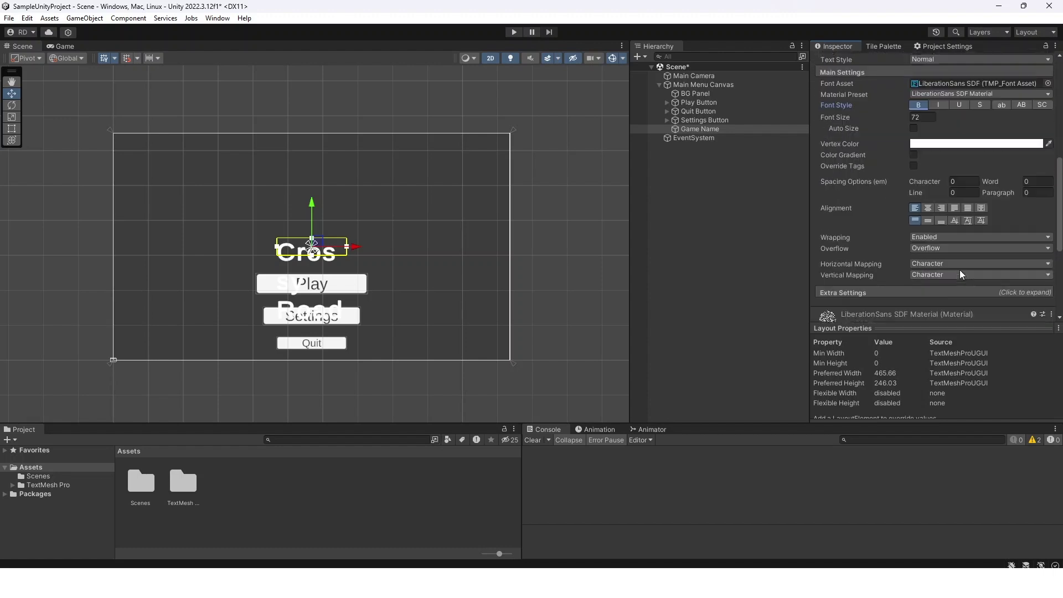
{"action": "left_click", "coordinate": [929, 205]}
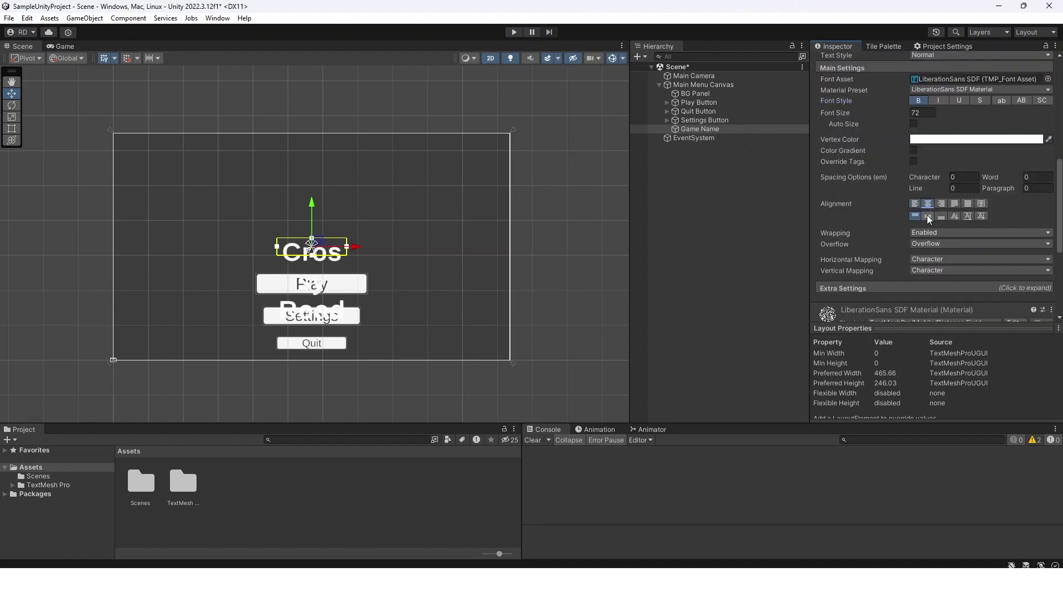
{"action": "left_click", "coordinate": [927, 216]}
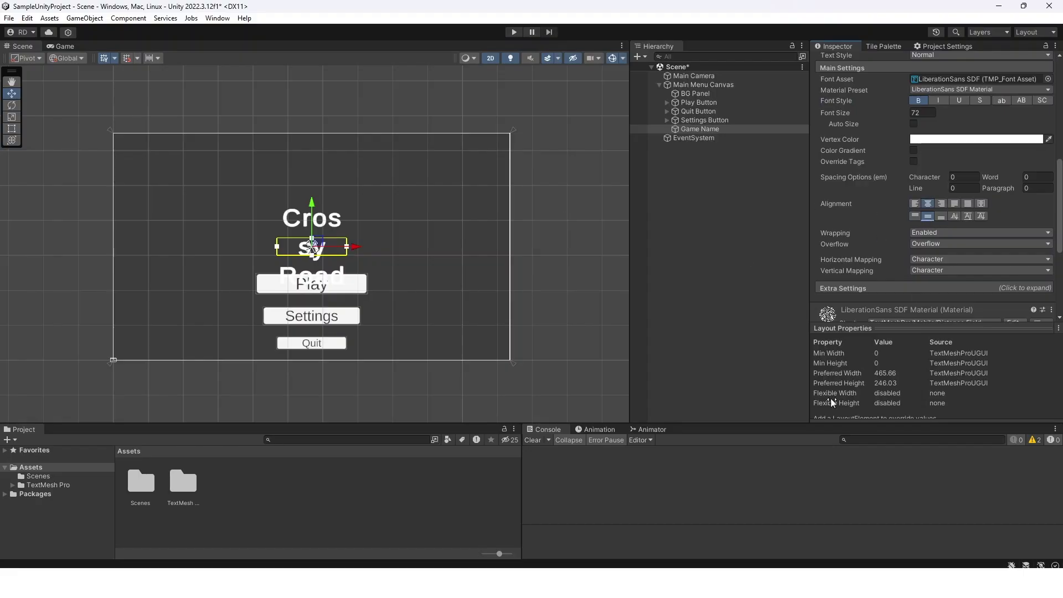
{"action": "left_click", "coordinate": [690, 203]}
Step: Move the Game Name text up above the buttons and enlarge its text box to about 531 by 257
{"action": "left_click", "coordinate": [720, 130]}
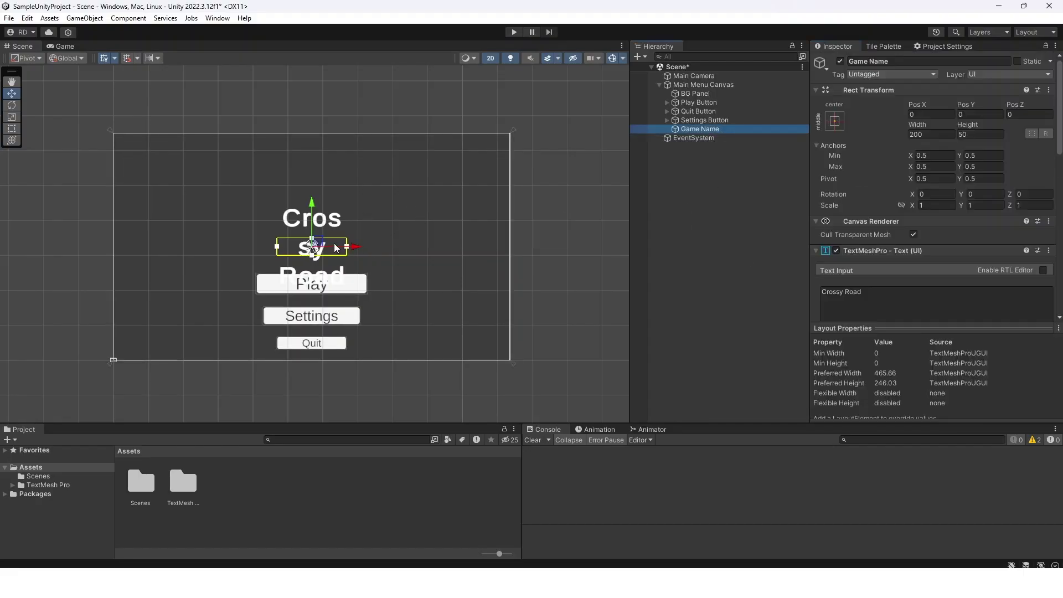
{"action": "left_click_drag", "start_coordinate": [319, 245], "coordinate": [321, 202]}
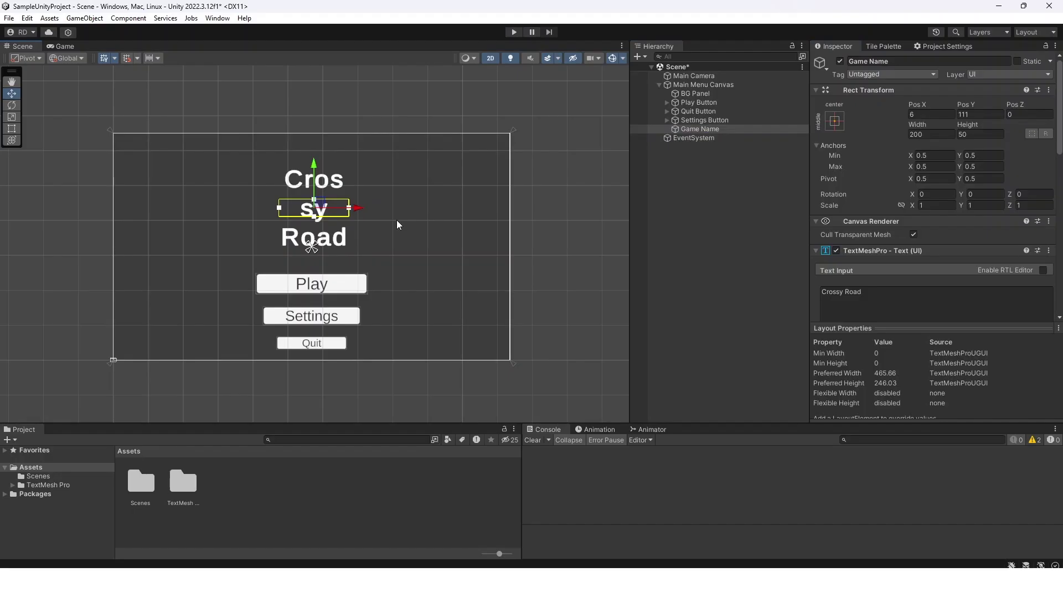
{"action": "key", "text": "t"}
{"action": "left_click_drag", "start_coordinate": [347, 216], "coordinate": [464, 289]}
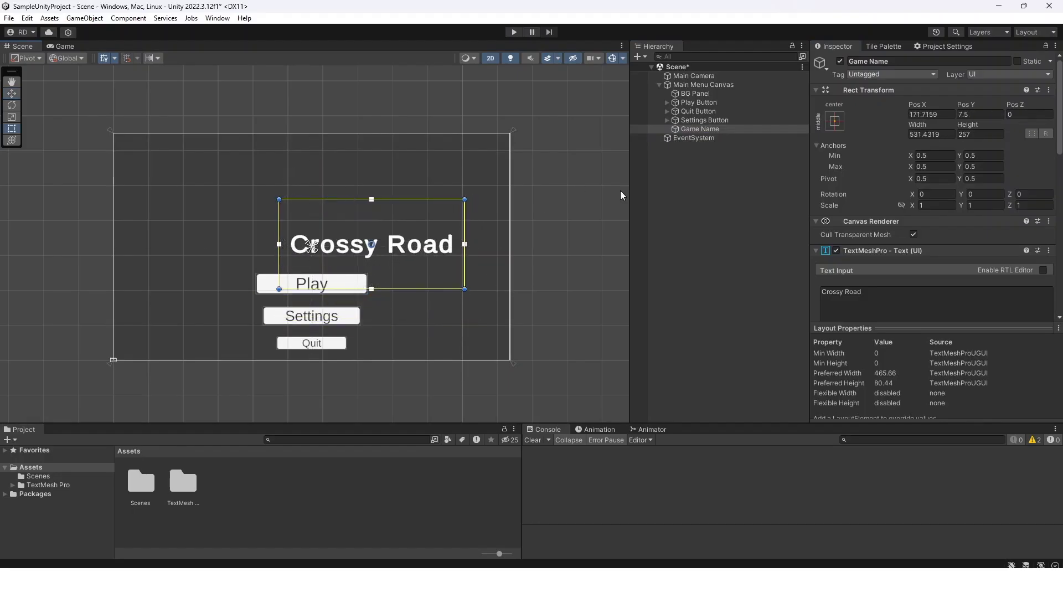
Step: Center the Game Name text on the canvas with the middle-center anchor preset, setting its position too
{"action": "left_click", "coordinate": [835, 122]}
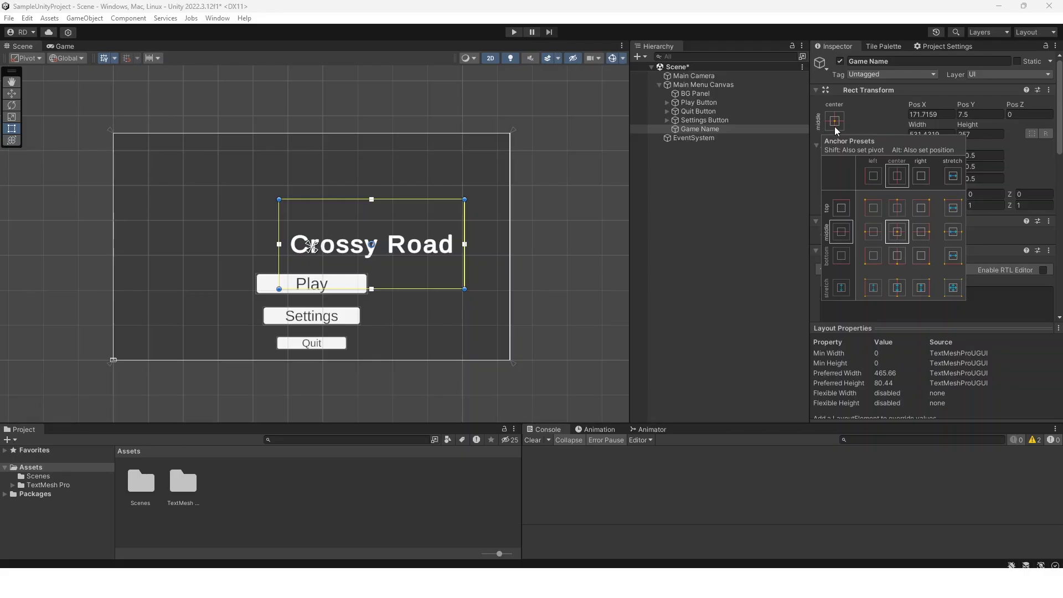
{"action": "left_click", "coordinate": [846, 104]}
{"action": "left_click", "coordinate": [836, 122]}
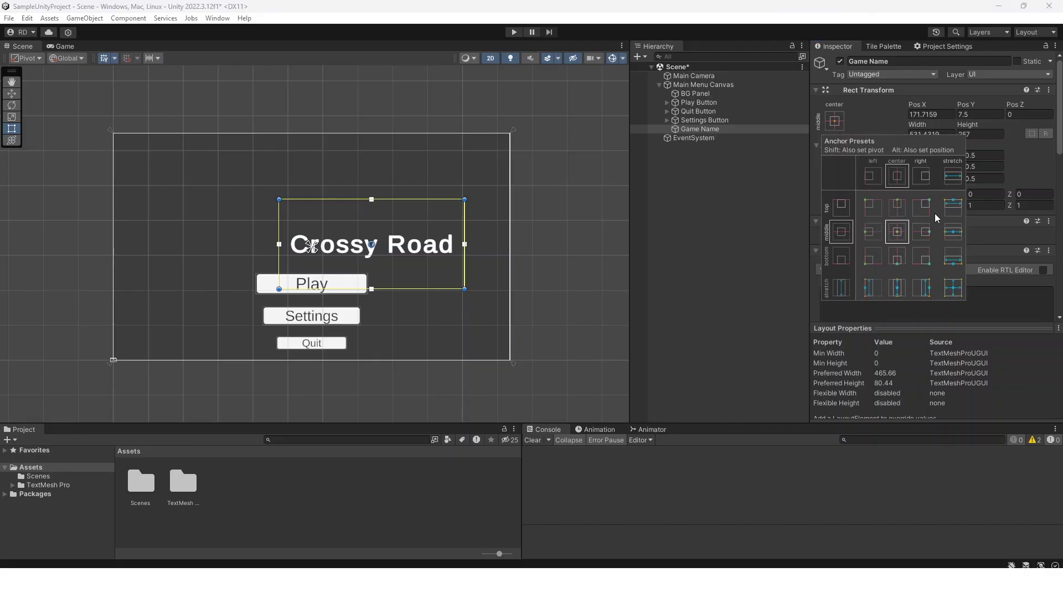
{"action": "left_click", "coordinate": [897, 231], "text": "alt"}
{"action": "left_click", "coordinate": [771, 188]}
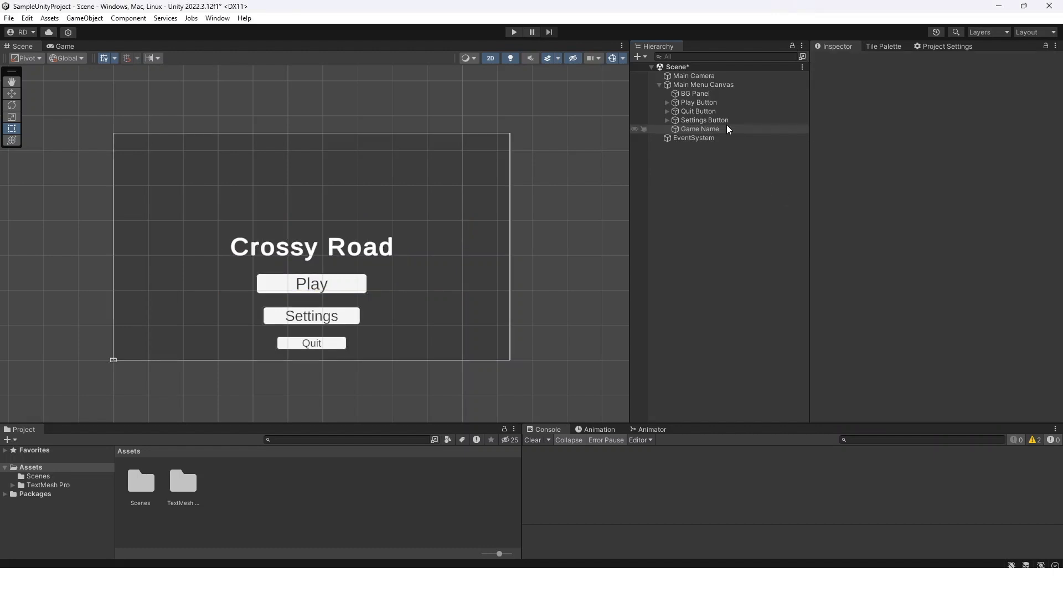
Step: Move the Game Name text straight up to Pos Y about 84 and preview the menu in the Game view
{"action": "left_click", "coordinate": [718, 131]}
{"action": "key", "text": "w"}
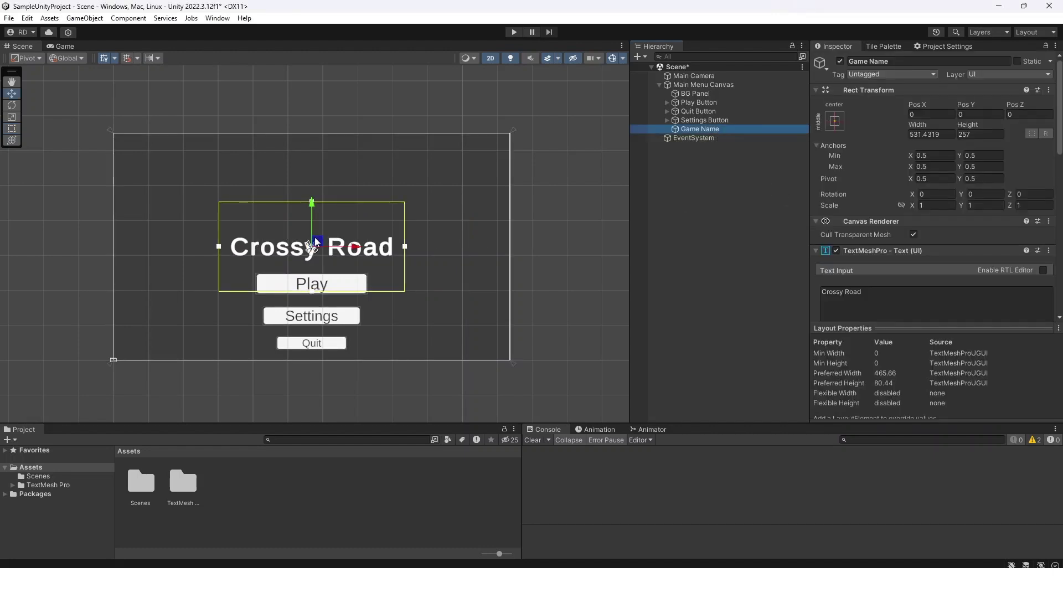
{"action": "left_click_drag", "start_coordinate": [314, 237], "coordinate": [321, 201]}
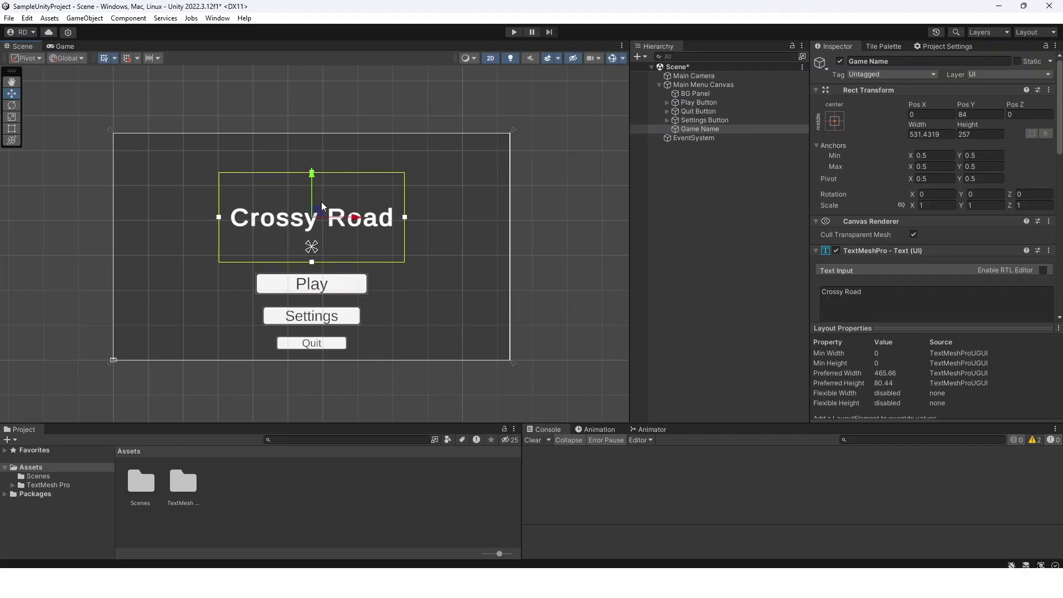
{"action": "left_click", "coordinate": [719, 220]}
{"action": "left_click", "coordinate": [70, 46]}
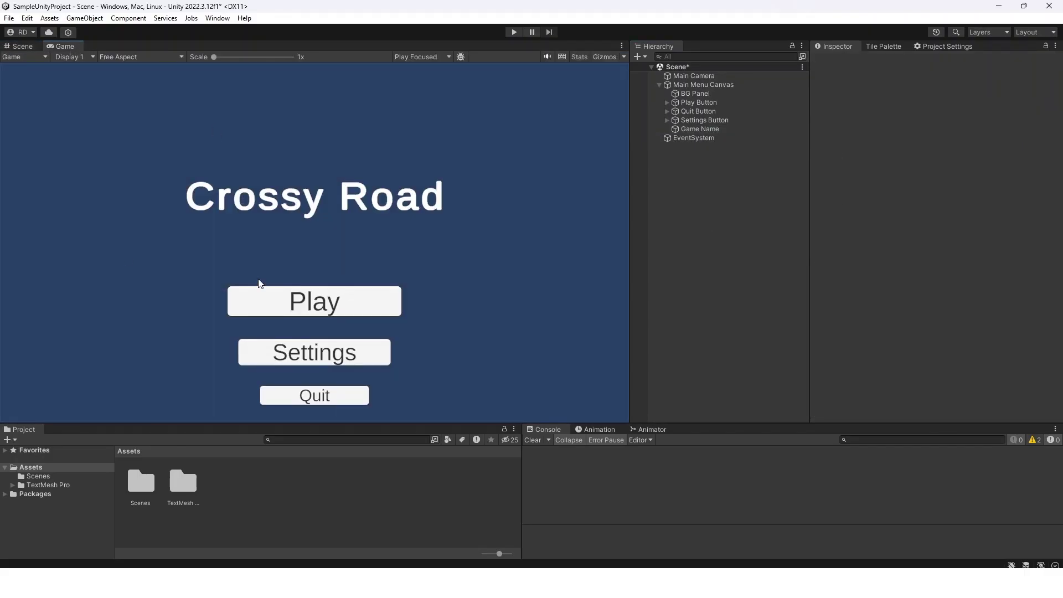
{"action": "left_click", "coordinate": [22, 47]}
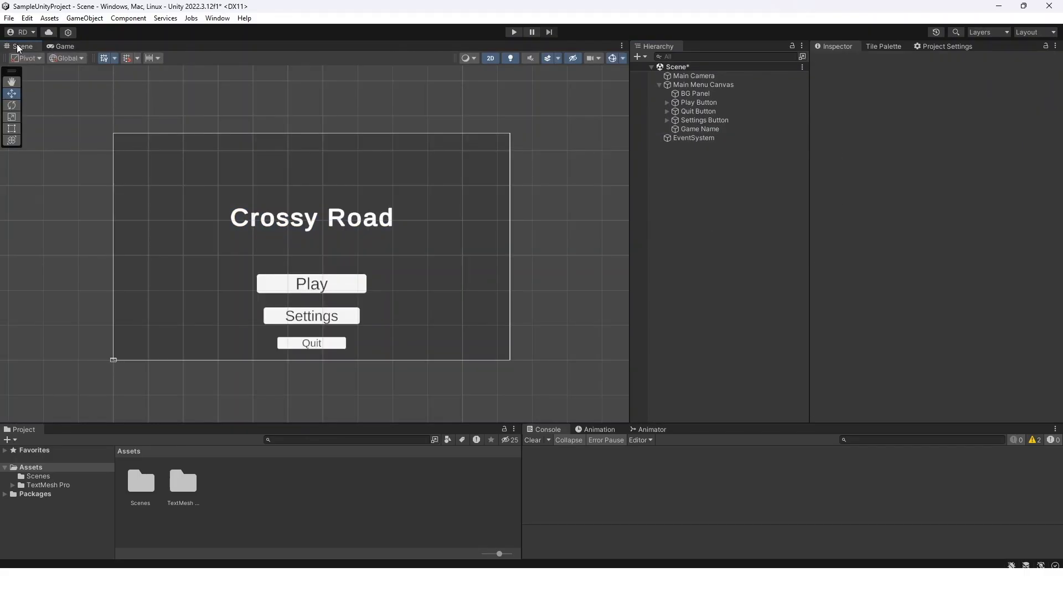
Step: Set the Pressed Color of the Play, Quit and Settings buttons together to dark grey 383838
{"action": "left_click", "coordinate": [708, 103]}
{"action": "scroll", "coordinate": [918, 273], "scroll_direction": "down", "scroll_amount": 10}
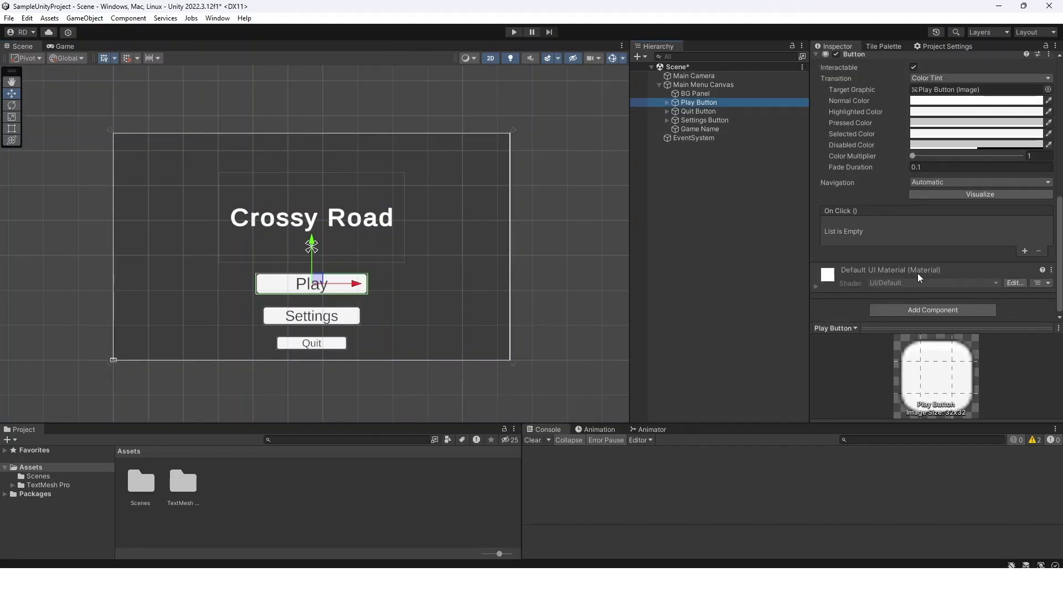
{"action": "left_click", "coordinate": [705, 120], "text": "shift"}
{"action": "scroll", "coordinate": [897, 171], "scroll_direction": "up", "scroll_amount": 3}
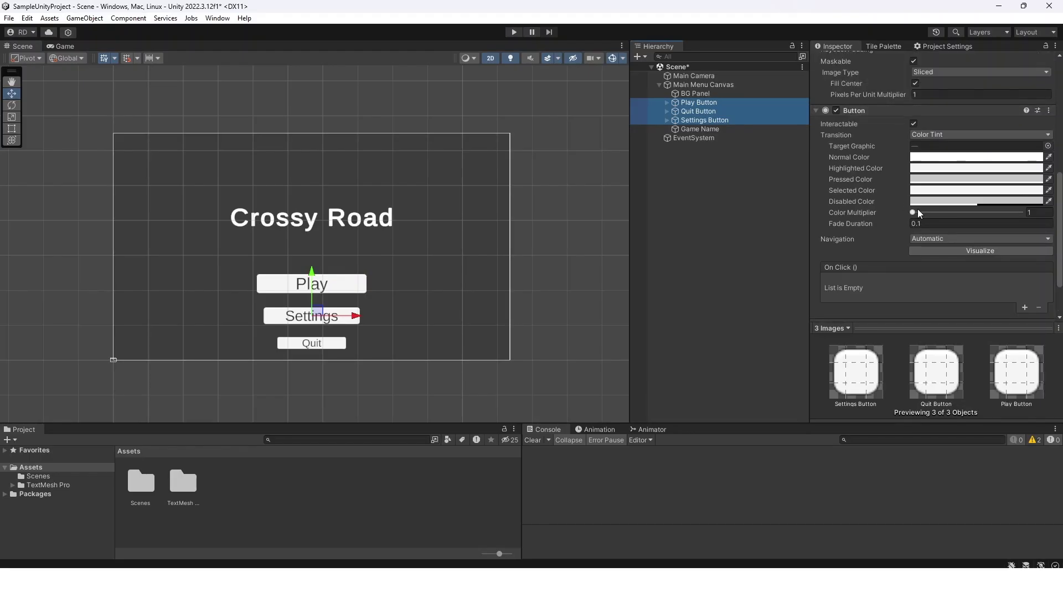
{"action": "scroll", "coordinate": [918, 208], "scroll_direction": "up", "scroll_amount": 8}
{"action": "scroll", "coordinate": [918, 208], "scroll_direction": "down", "scroll_amount": 11}
{"action": "scroll", "coordinate": [941, 188], "scroll_direction": "up", "scroll_amount": 1}
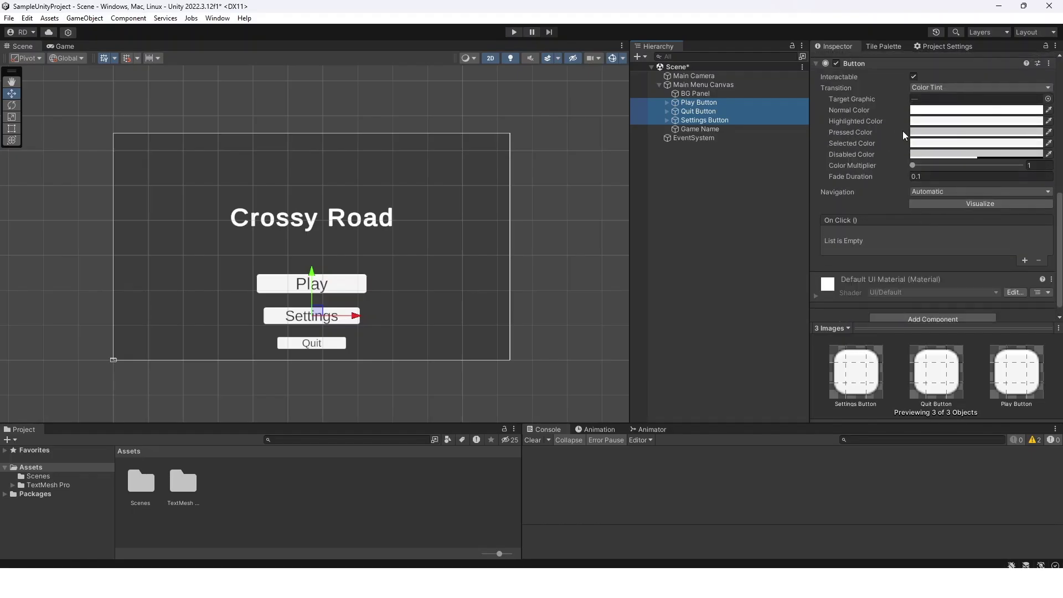
{"action": "left_click", "coordinate": [930, 132]}
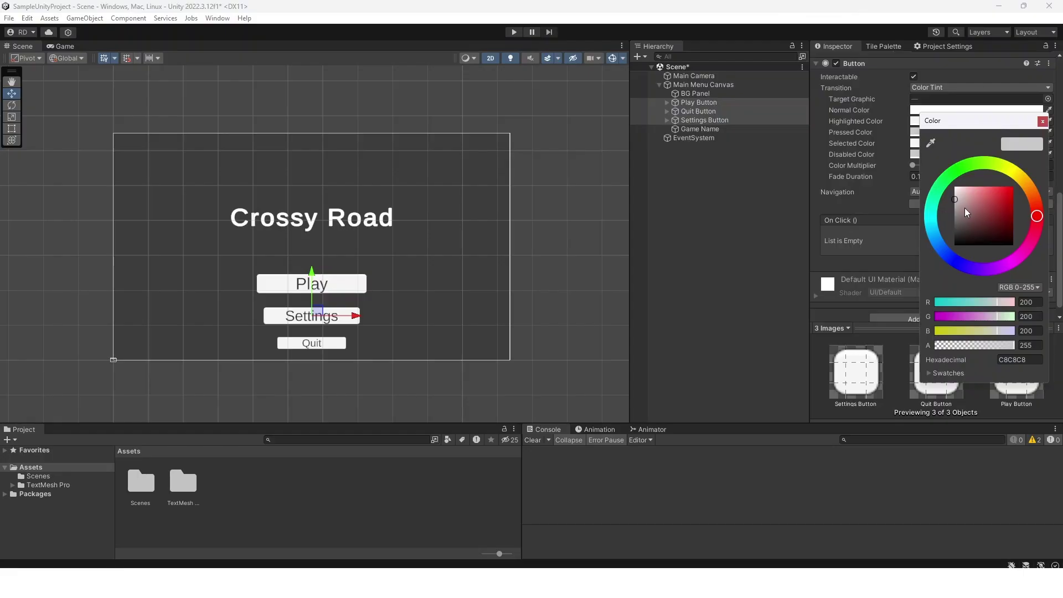
{"action": "left_click_drag", "start_coordinate": [965, 208], "coordinate": [937, 237]}
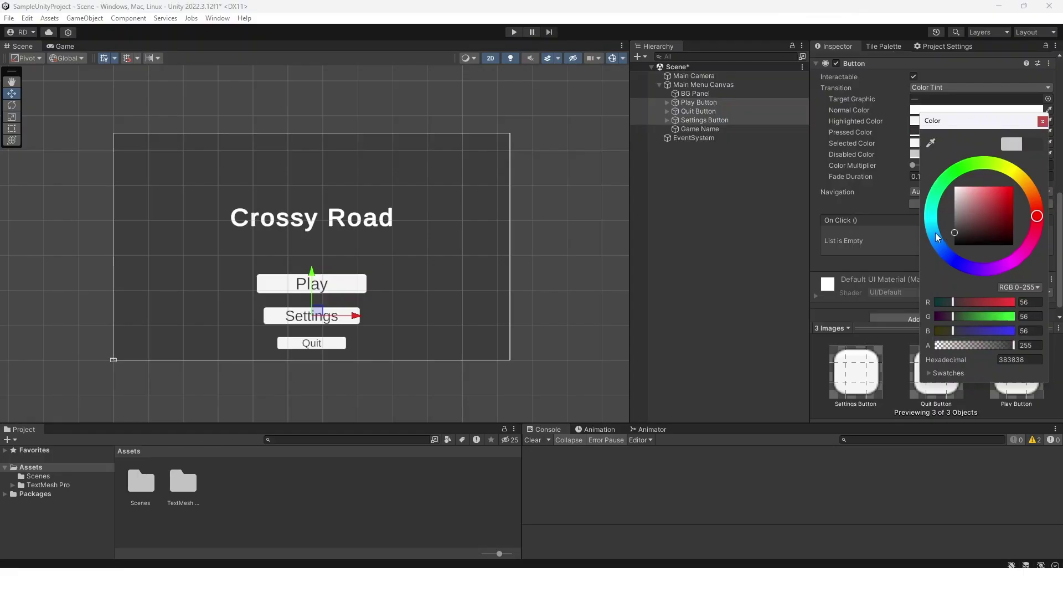
{"action": "left_click", "coordinate": [1044, 122]}
Step: Set the Highlighted Color of the three selected menu buttons to mid grey 939393
{"action": "left_click", "coordinate": [992, 122]}
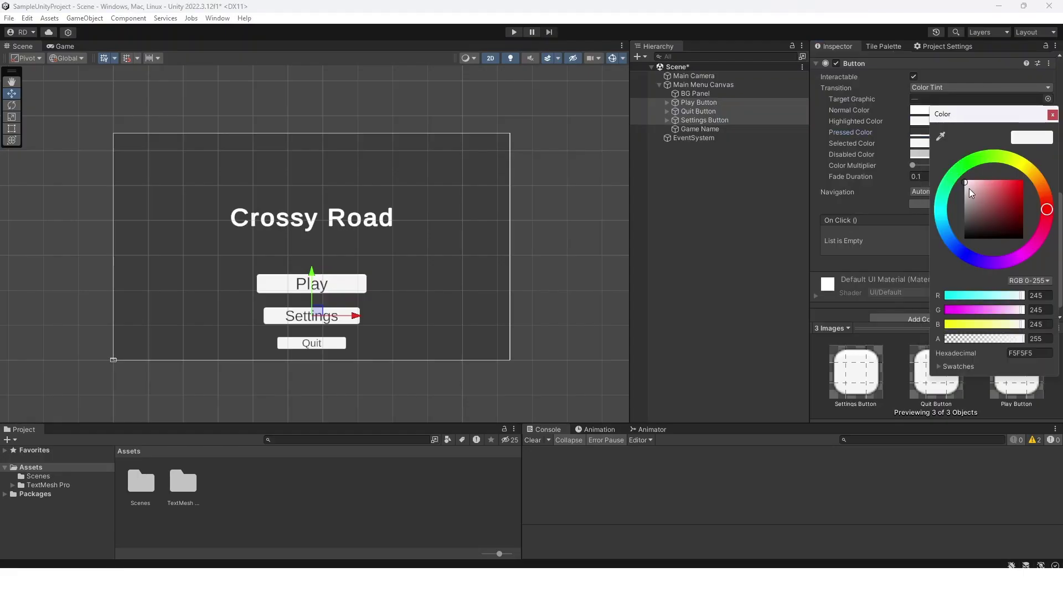
{"action": "left_click_drag", "start_coordinate": [969, 188], "coordinate": [927, 205]}
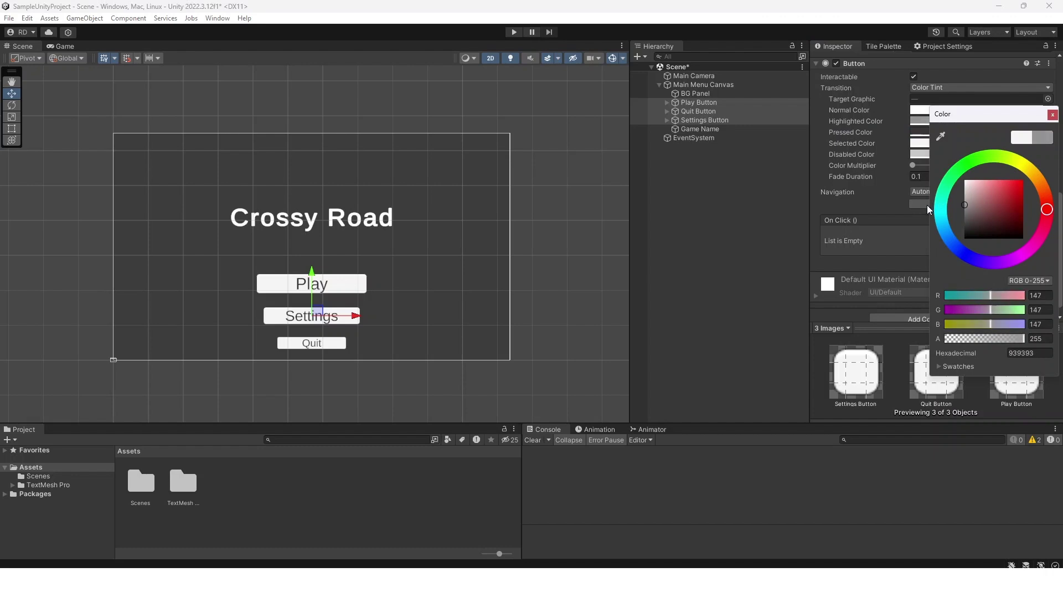
{"action": "left_click", "coordinate": [1052, 115]}
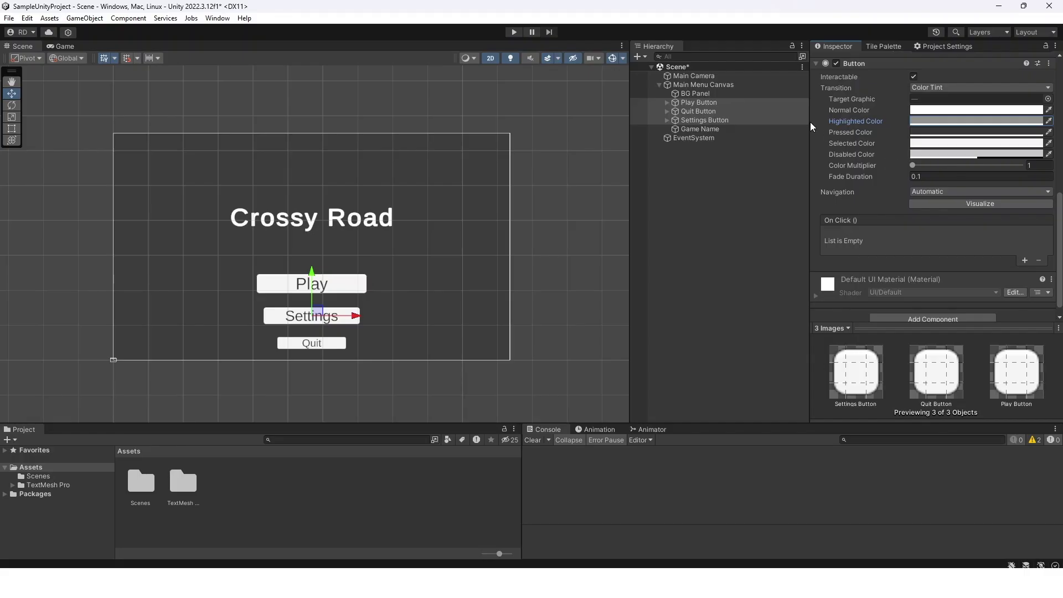
Step: Collapse the Main Menu Canvas hierarchy and save the scene
{"action": "left_click", "coordinate": [722, 177]}
{"action": "left_click", "coordinate": [659, 85]}
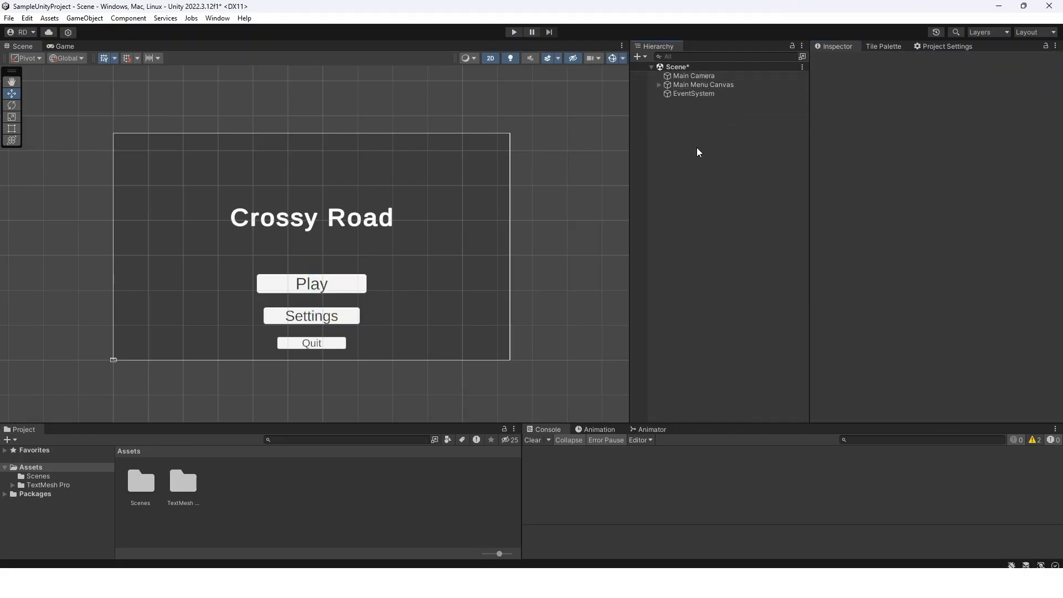
{"action": "key", "text": "ctrl+s"}
Step: Create a new UI canvas at the scene root and name it Settings Canvas
{"action": "right_click", "coordinate": [694, 121]}
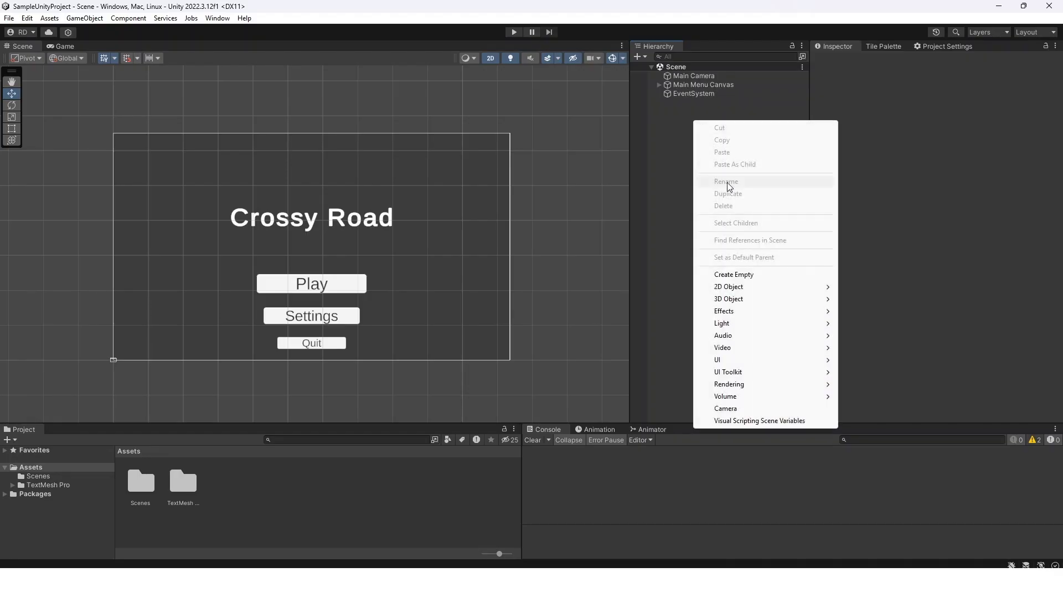
{"action": "mouse_move", "coordinate": [736, 361]}
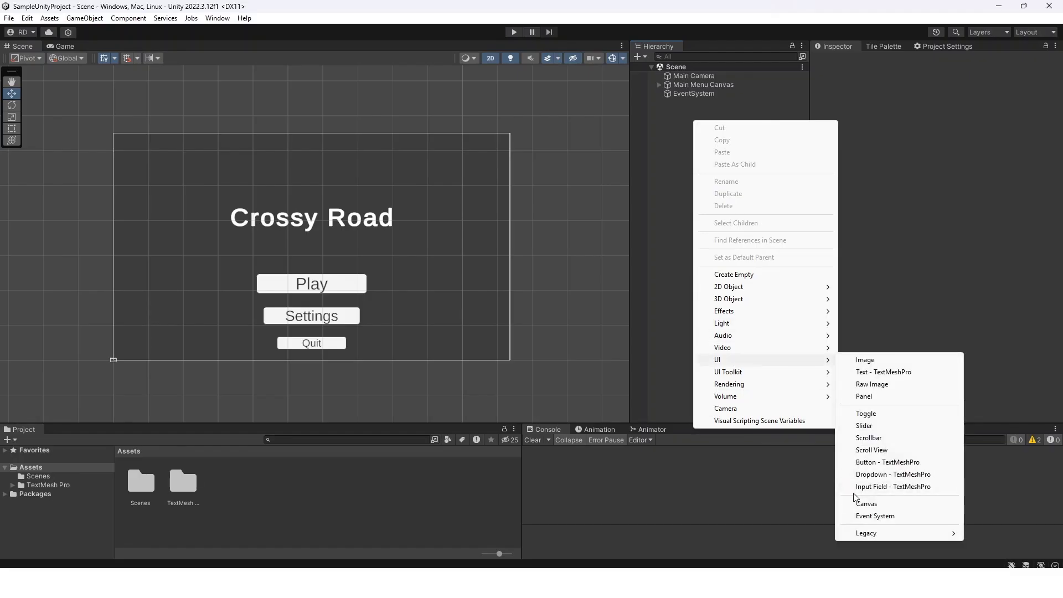
{"action": "left_click", "coordinate": [871, 504]}
{"action": "type", "text": "Settings Canvsa"}
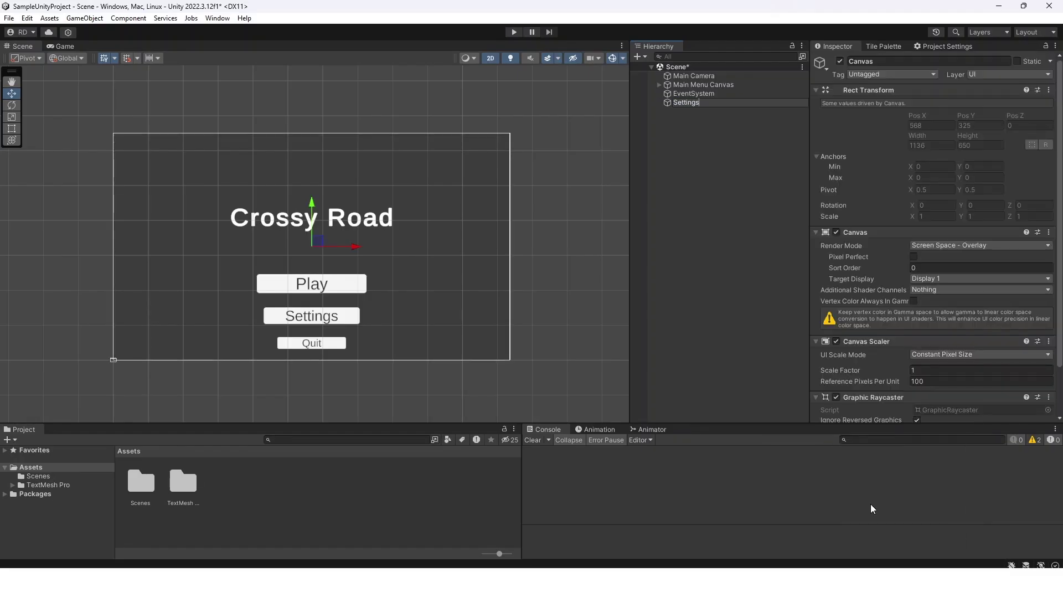
{"action": "key", "text": "BackSpace"}
{"action": "key", "text": "BackSpace"}
{"action": "type", "text": "as"}
{"action": "key", "text": "Return"}
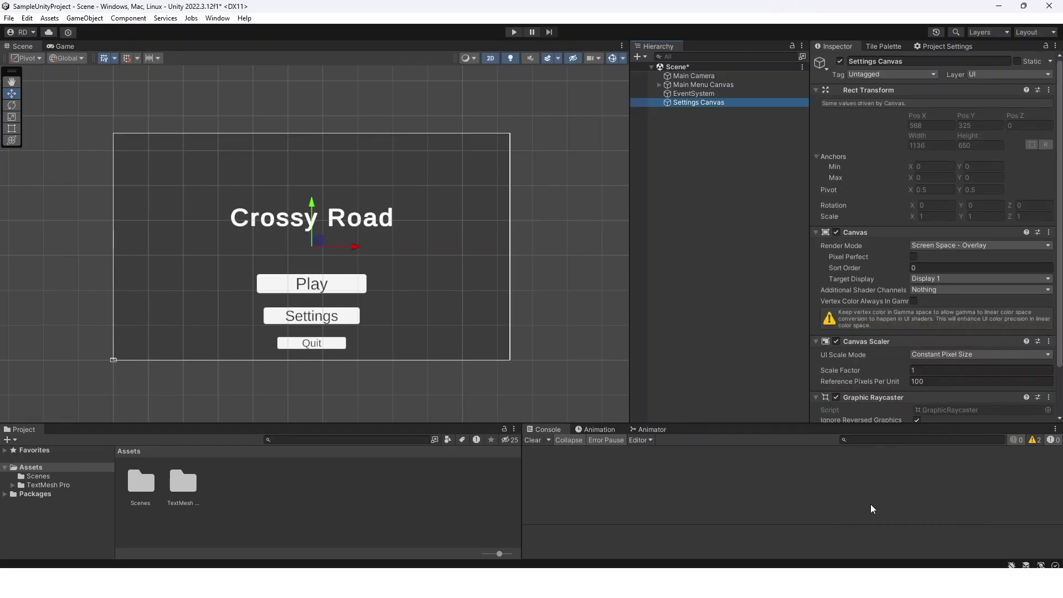
Step: Deactivate the Main Menu Canvas object so it is hidden in the scene
{"action": "left_click", "coordinate": [703, 77]}
{"action": "left_click", "coordinate": [709, 85]}
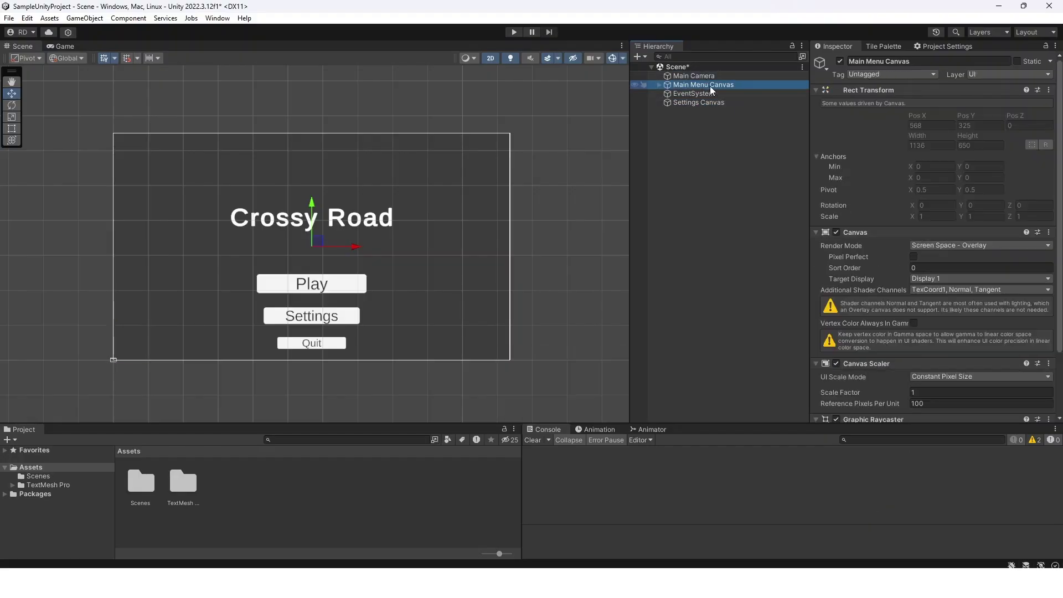
{"action": "left_click", "coordinate": [840, 61]}
{"action": "left_click", "coordinate": [756, 117]}
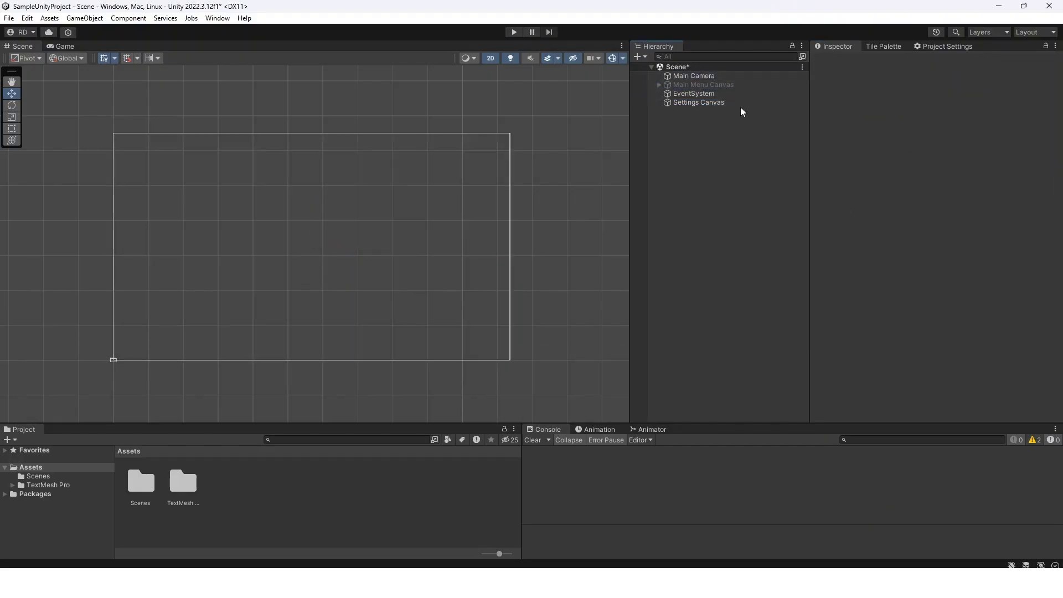
Step: Add a UI panel inside the Settings Canvas and name it BG Panel
{"action": "left_click", "coordinate": [725, 108]}
{"action": "right_click", "coordinate": [722, 107]}
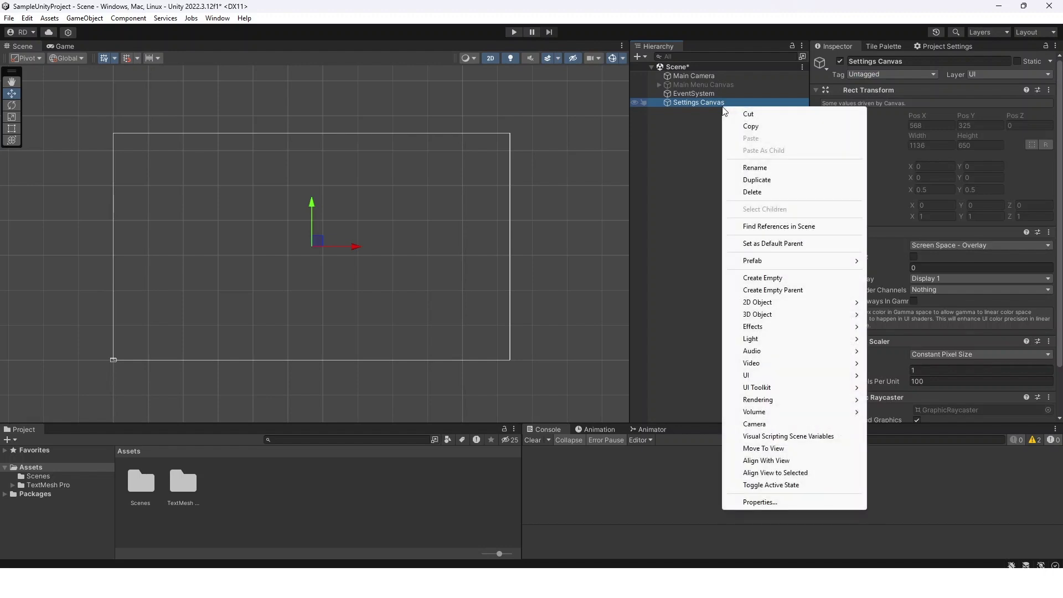
{"action": "mouse_move", "coordinate": [775, 378]}
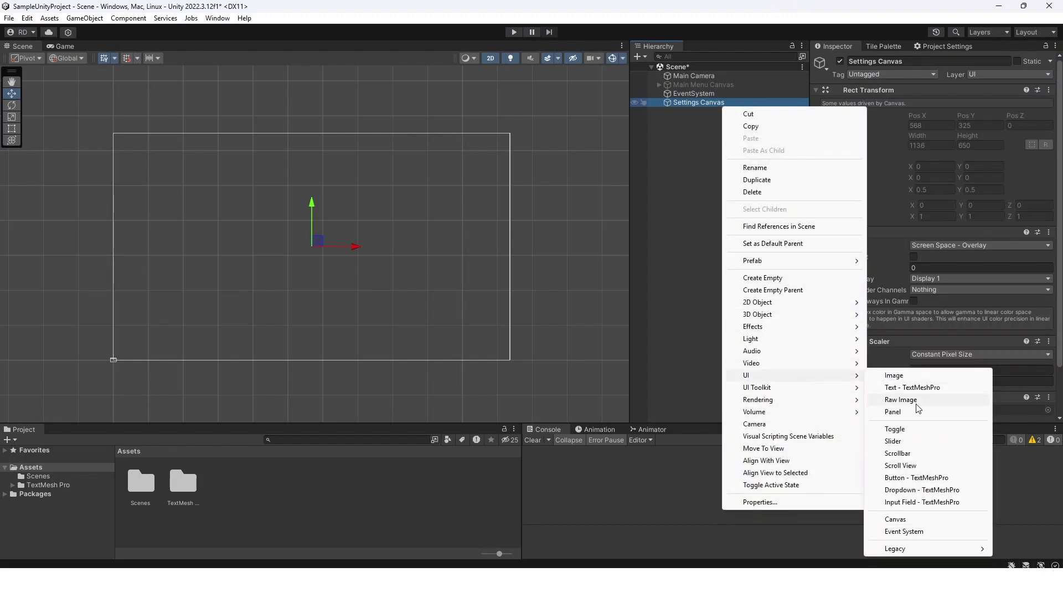
{"action": "left_click", "coordinate": [923, 413]}
{"action": "type", "text": "BG P"}
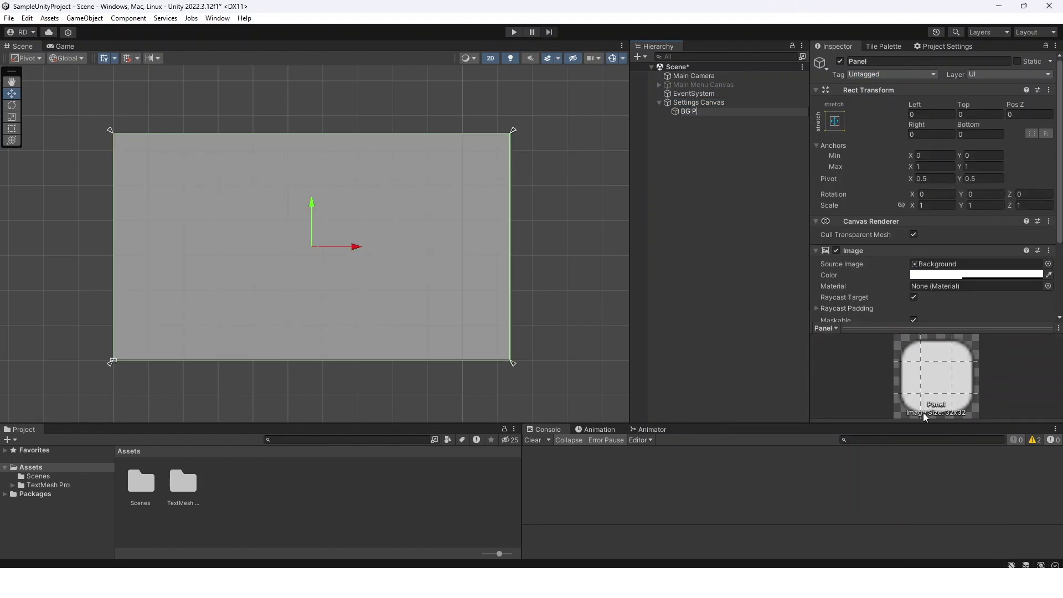
{"action": "type", "text": "anel"}
{"action": "key", "text": "Return"}
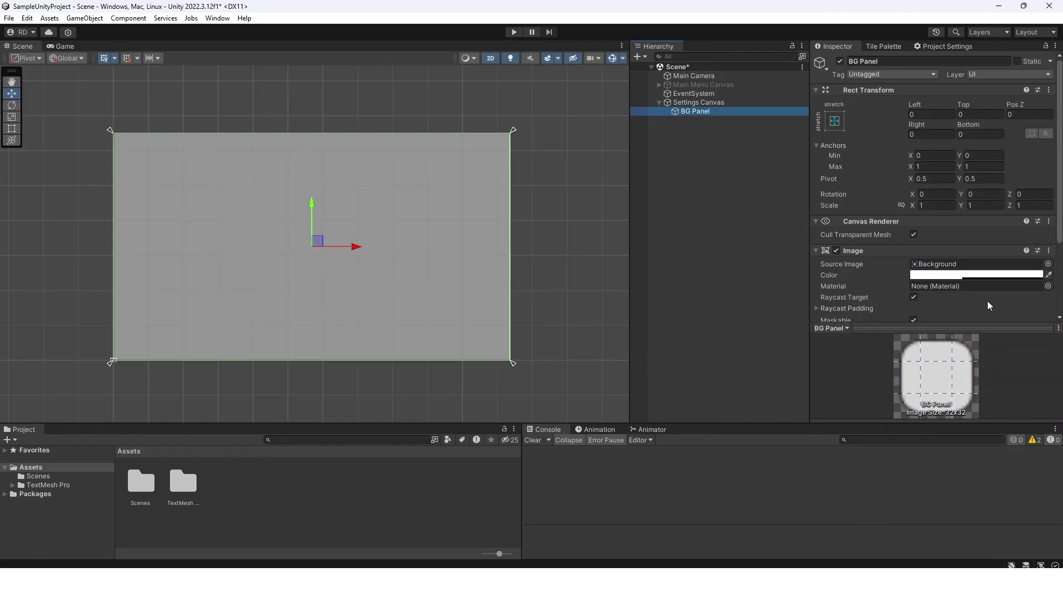
Step: Set the image color of the Settings Canvas's BG Panel to black 000000 with an alpha of 61
{"action": "left_click", "coordinate": [985, 276]}
{"action": "left_click_drag", "start_coordinate": [981, 338], "coordinate": [912, 474]}
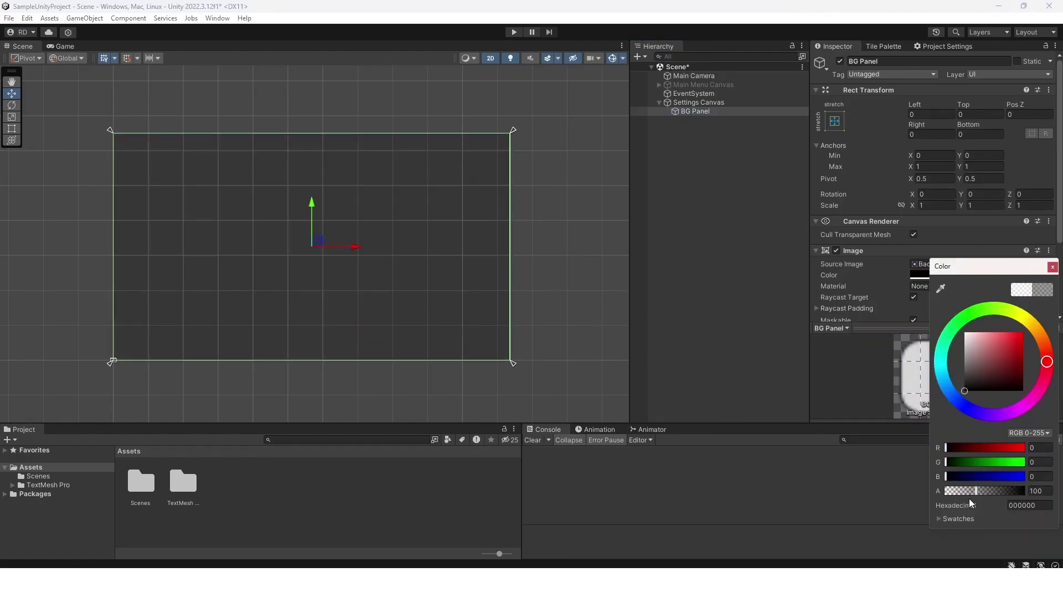
{"action": "left_click_drag", "start_coordinate": [973, 495], "coordinate": [964, 503]}
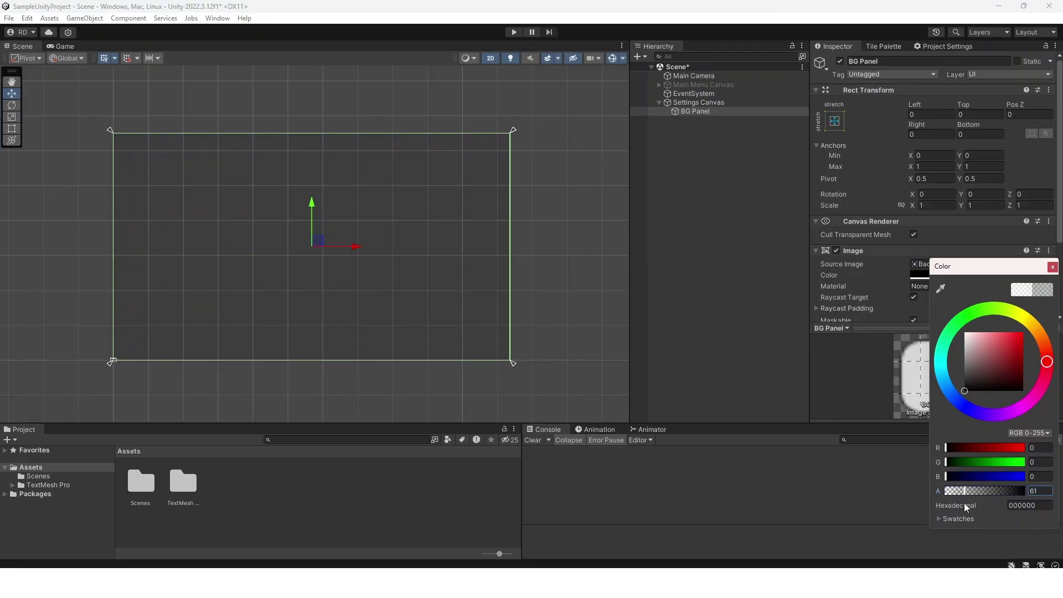
Step: Add a TextMeshPro text object inside the Settings Canvas and name it Volume Text
{"action": "left_click", "coordinate": [713, 102]}
{"action": "right_click", "coordinate": [704, 102]}
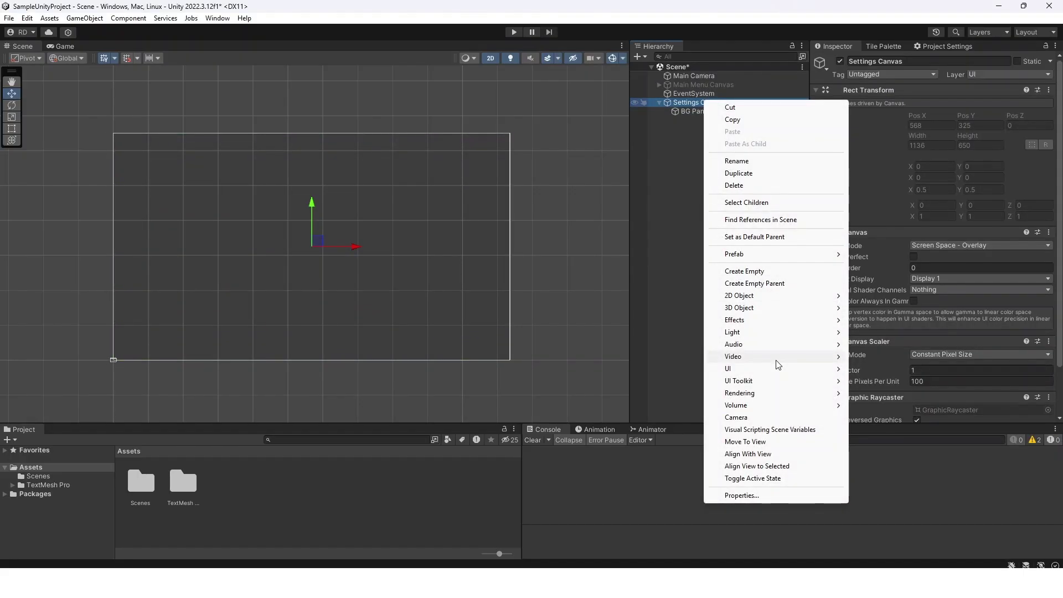
{"action": "mouse_move", "coordinate": [778, 364]}
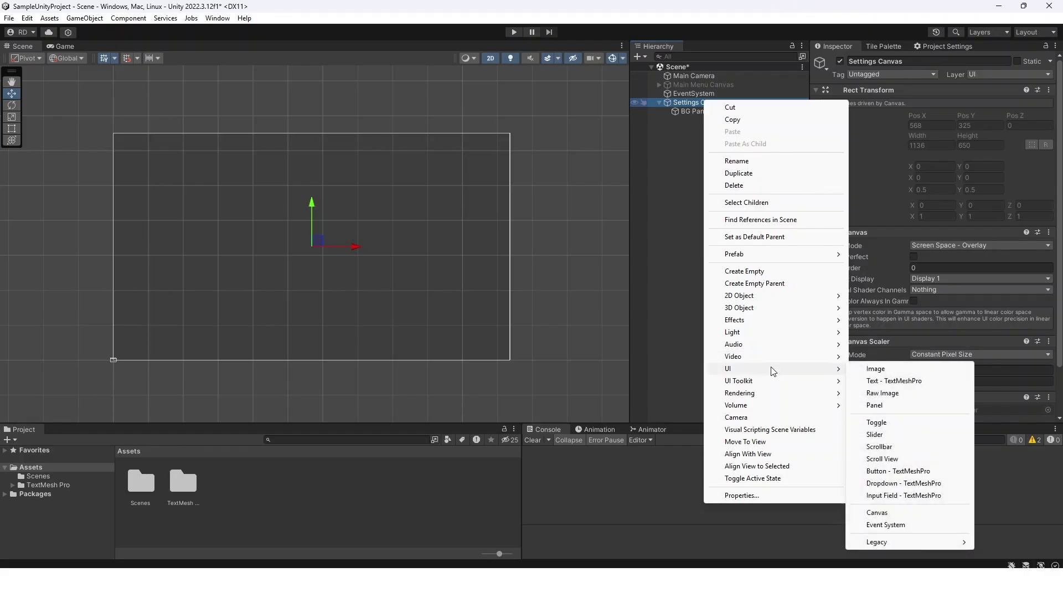
{"action": "left_click", "coordinate": [892, 379]}
{"action": "type", "text": "V"}
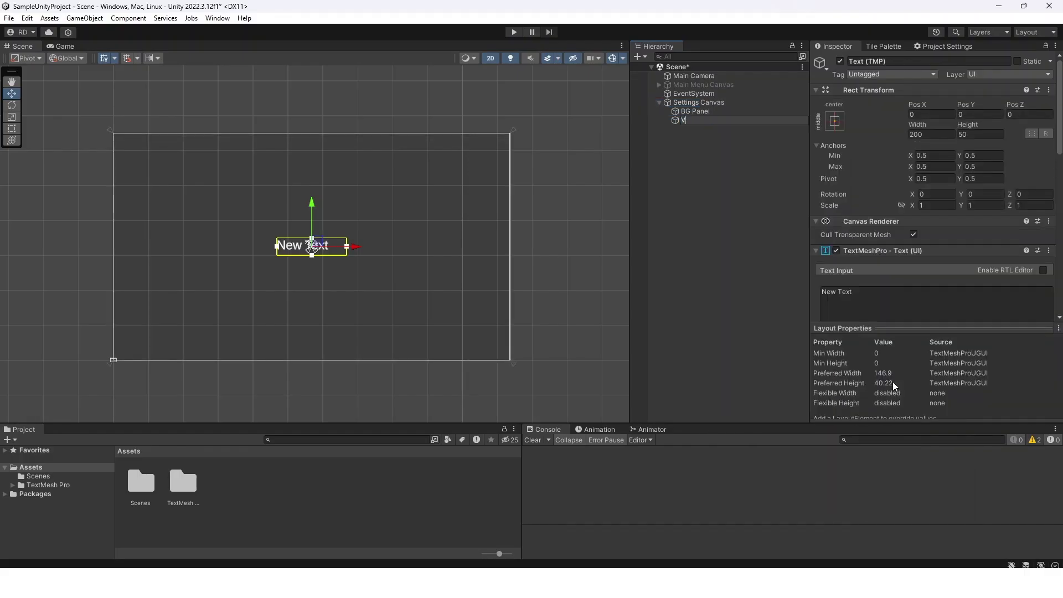
{"action": "type", "text": "olume Text"}
{"action": "key", "text": "Return"}
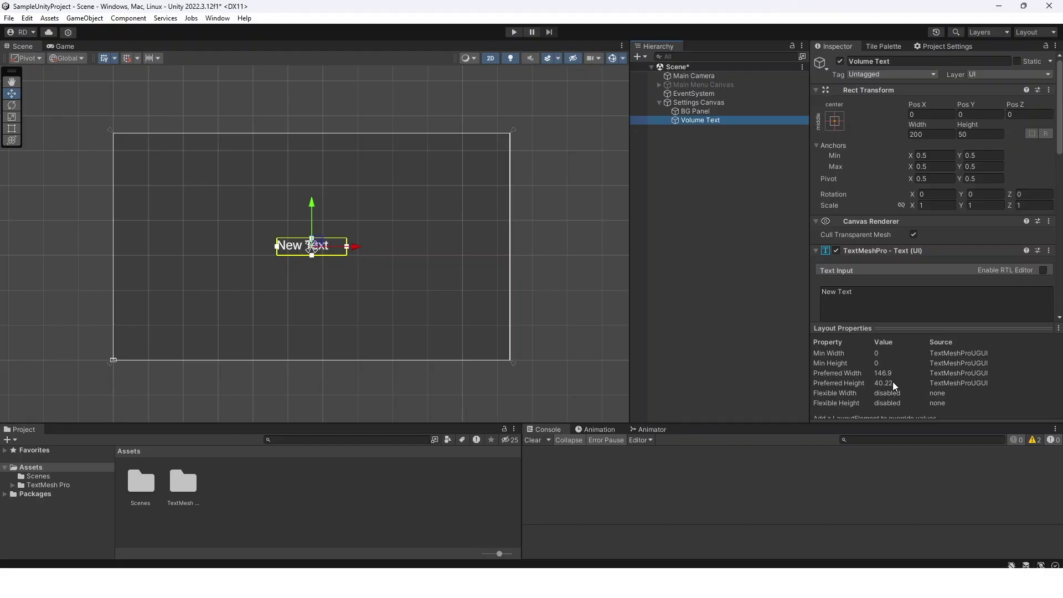
Step: Make the Volume Text object read "Volume" in bold at font size 52
{"action": "left_click", "coordinate": [952, 298]}
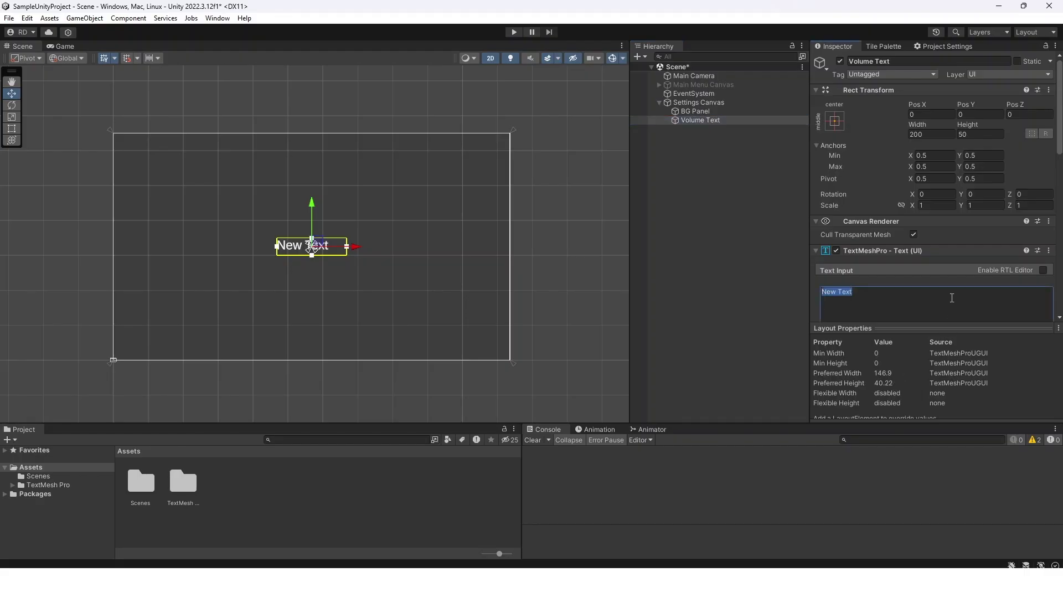
{"action": "key", "text": "BackSpace"}
{"action": "type", "text": "Vole"}
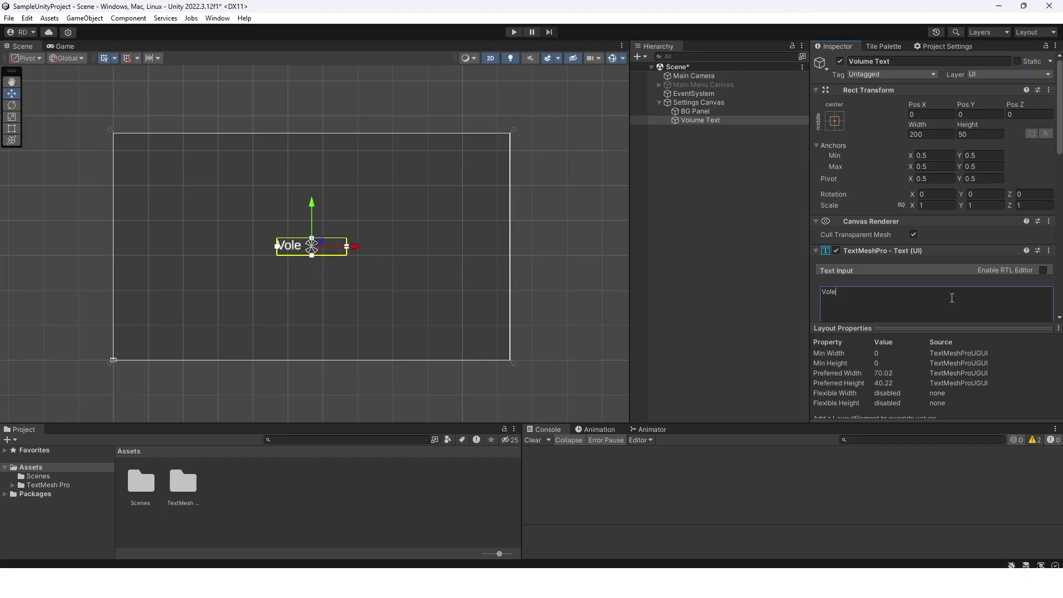
{"action": "key", "text": "BackSpace"}
{"action": "type", "text": "ume"}
{"action": "scroll", "coordinate": [894, 286], "scroll_direction": "down", "scroll_amount": 5}
{"action": "left_click", "coordinate": [928, 271]}
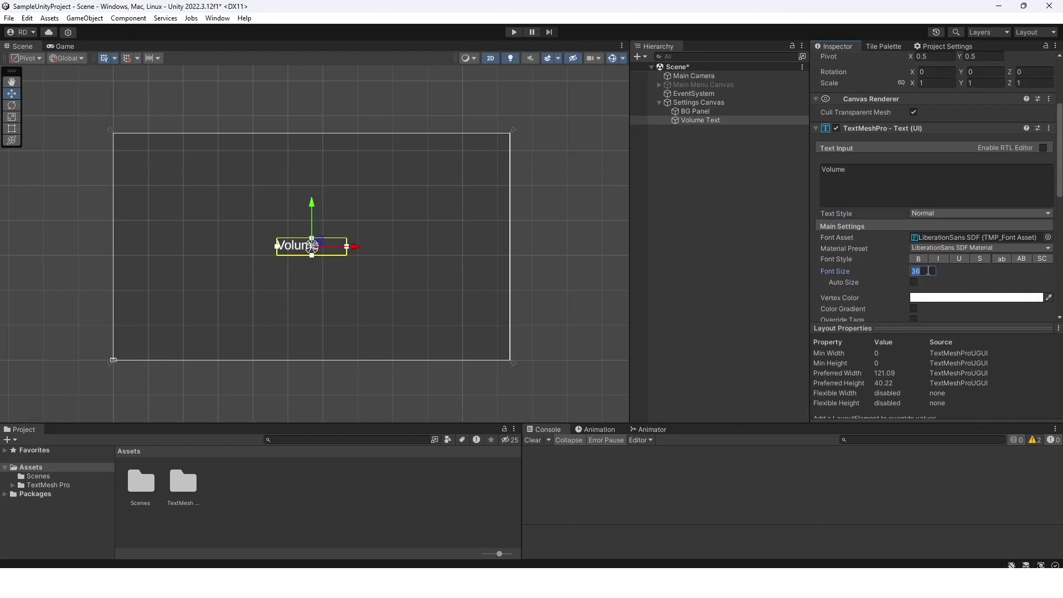
{"action": "type", "text": "52"}
{"action": "left_click", "coordinate": [926, 258]}
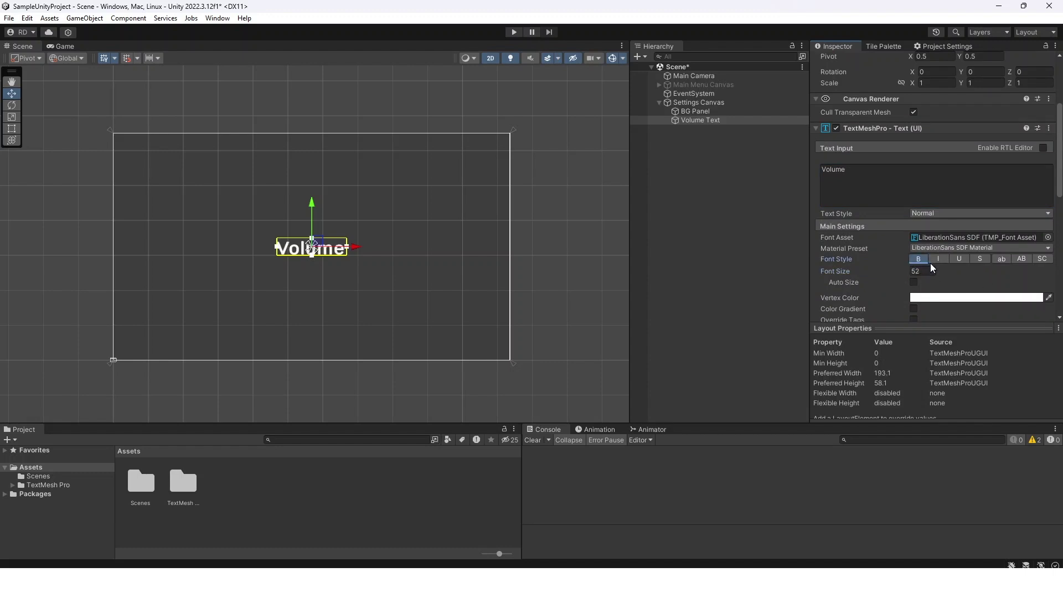
Step: Align the Volume Text to the center horizontally and the middle vertically
{"action": "scroll", "coordinate": [930, 263], "scroll_direction": "down", "scroll_amount": 5}
{"action": "left_click", "coordinate": [929, 243]}
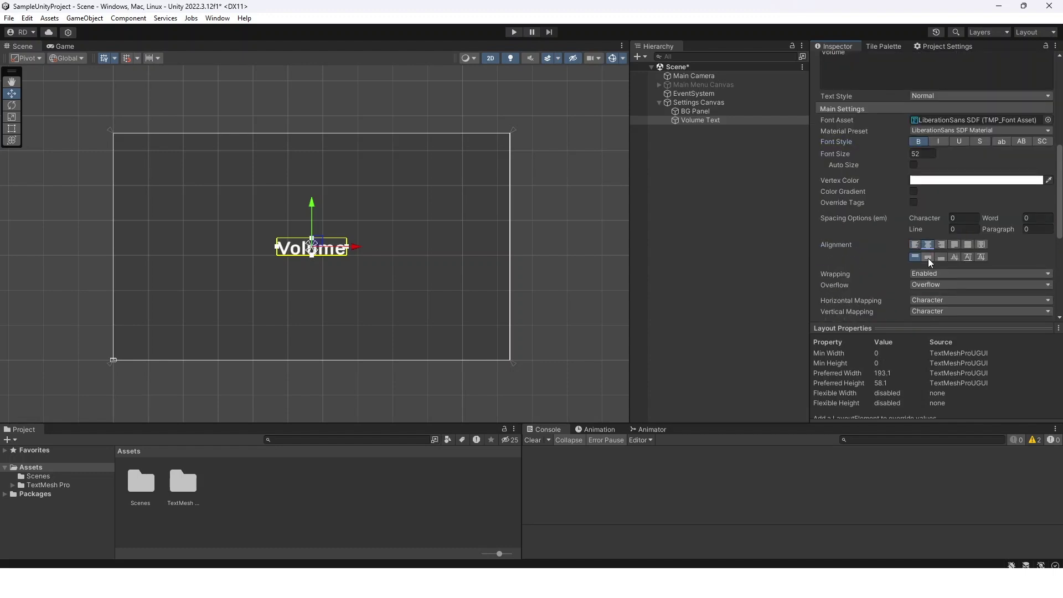
{"action": "left_click", "coordinate": [928, 257]}
{"action": "left_click", "coordinate": [697, 130]}
Step: Move the Volume Text to the upper-left corner of the settings canvas
{"action": "left_click", "coordinate": [704, 113]}
{"action": "left_click", "coordinate": [705, 120]}
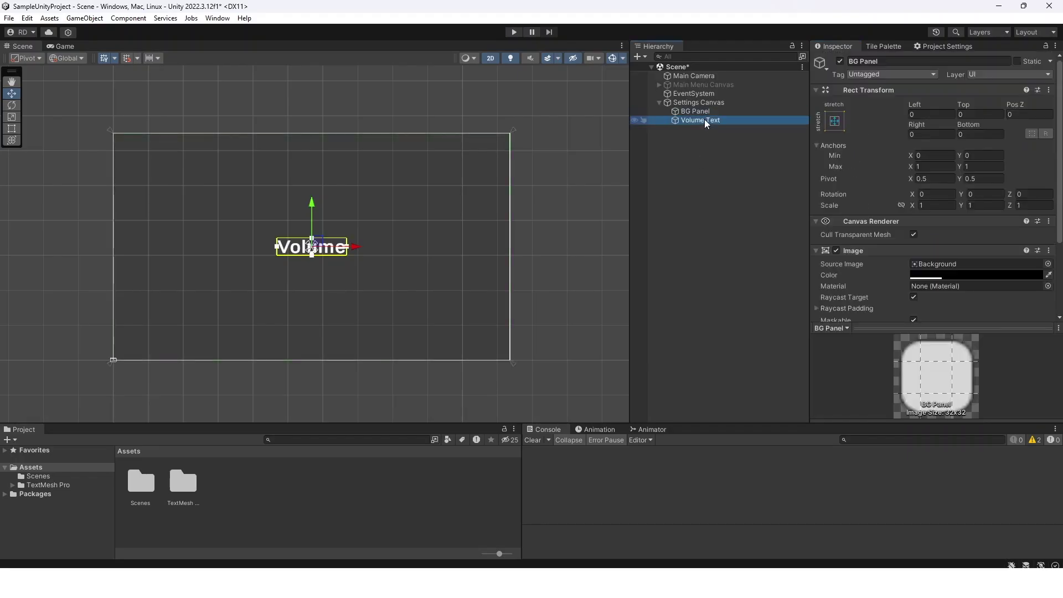
{"action": "left_click_drag", "start_coordinate": [305, 251], "coordinate": [162, 150]}
{"action": "left_click", "coordinate": [712, 192]}
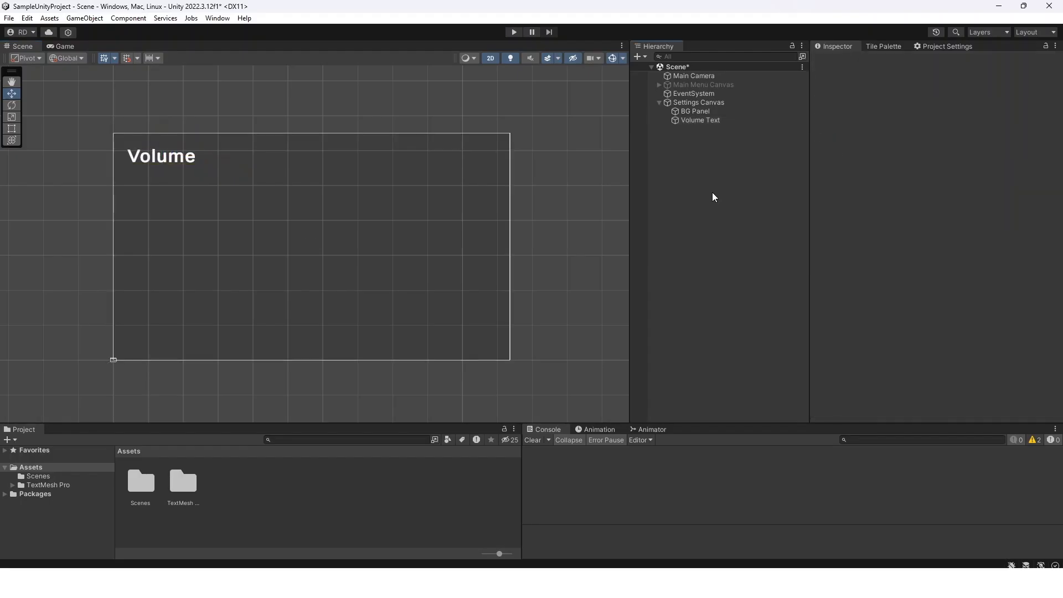
Step: Add a UI slider inside the Settings Canvas and name it Volume Slider
{"action": "right_click", "coordinate": [712, 103]}
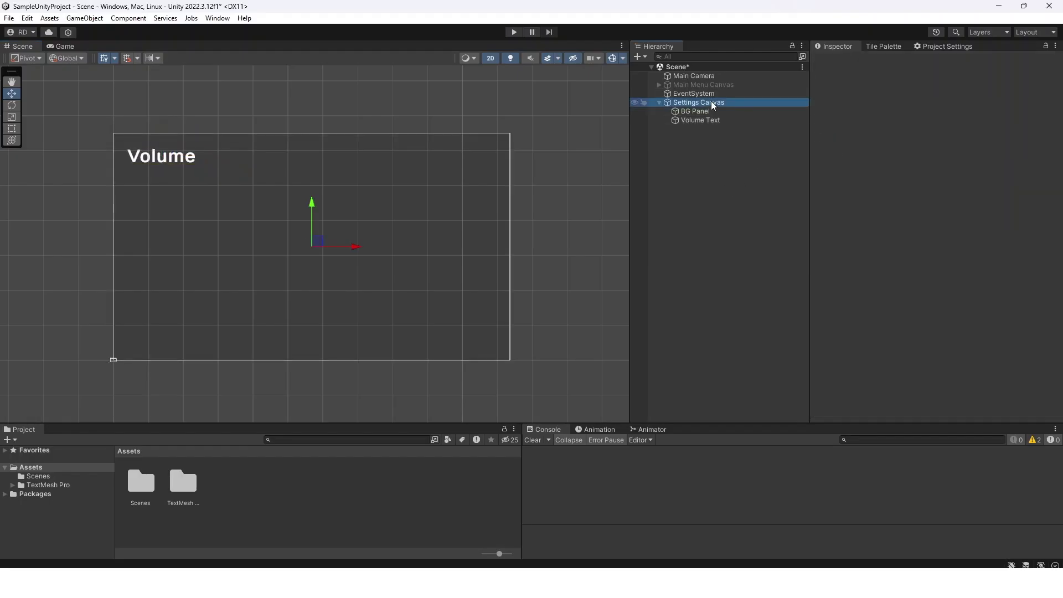
{"action": "mouse_move", "coordinate": [743, 371]}
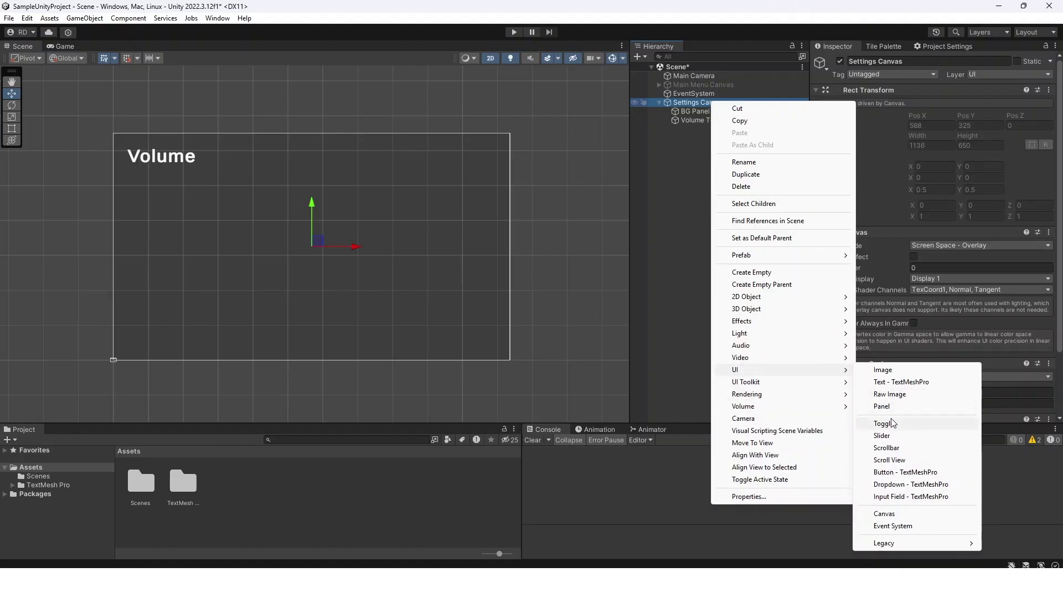
{"action": "left_click", "coordinate": [899, 434]}
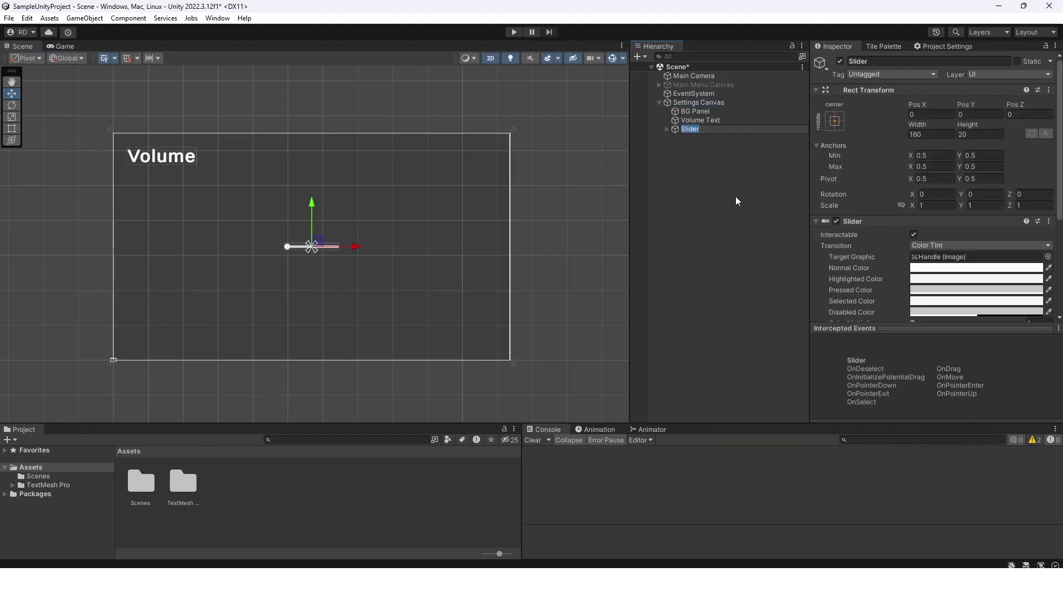
{"action": "type", "text": "Volume Slider"}
{"action": "key", "text": "Return"}
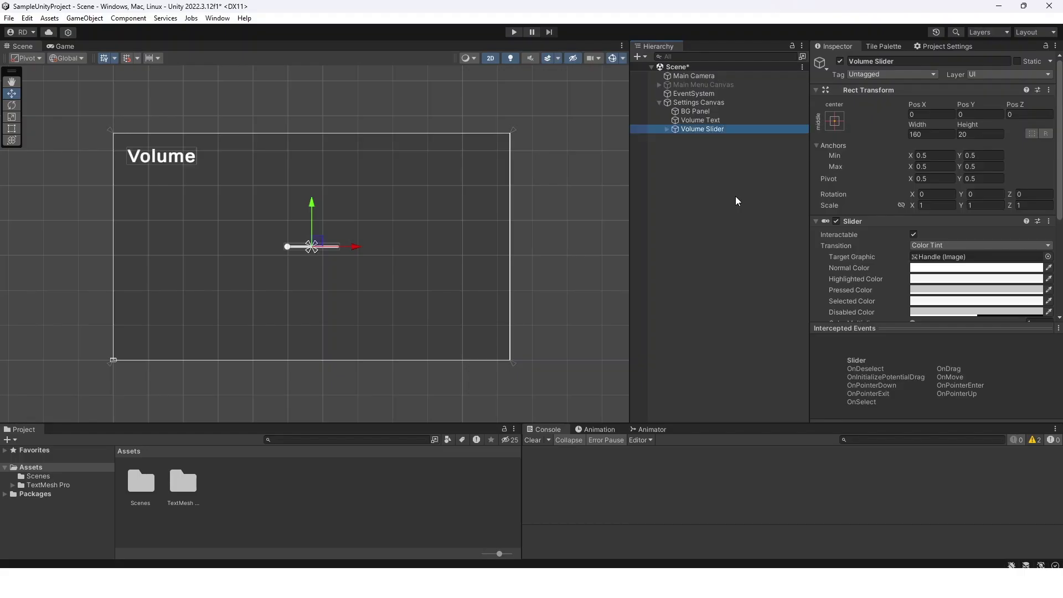
Step: Set the Volume Slider's direction to Bottom To Top
{"action": "scroll", "coordinate": [856, 294], "scroll_direction": "down", "scroll_amount": 5}
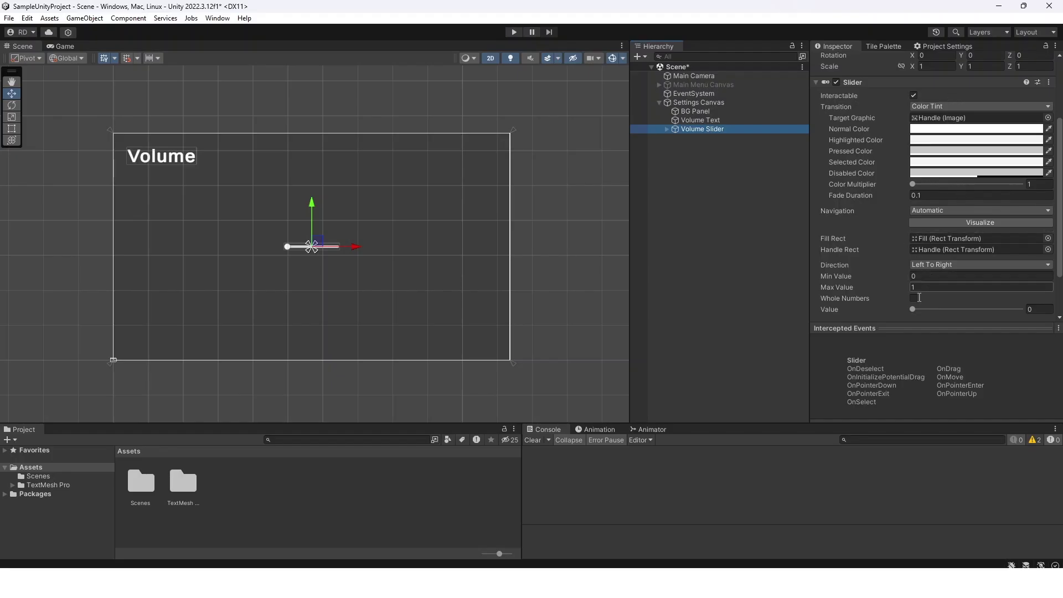
{"action": "left_click", "coordinate": [918, 265]}
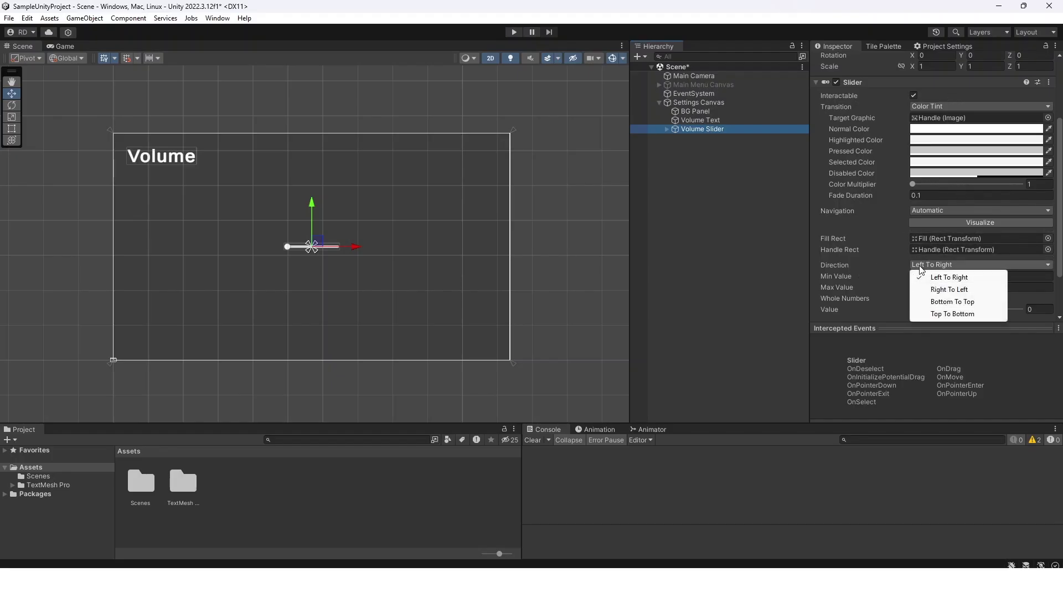
{"action": "left_click", "coordinate": [964, 302]}
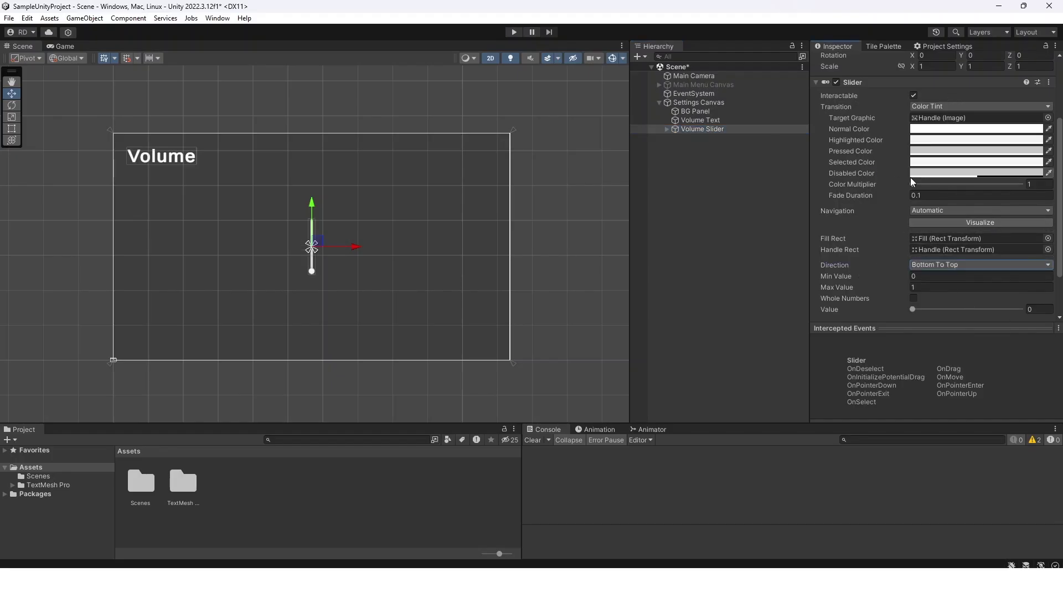
Step: Scale the Volume Slider to 2.5 in X, 2.5 in Y and 2 in Z
{"action": "scroll", "coordinate": [910, 177], "scroll_direction": "up", "scroll_amount": 5}
{"action": "left_click", "coordinate": [945, 205]}
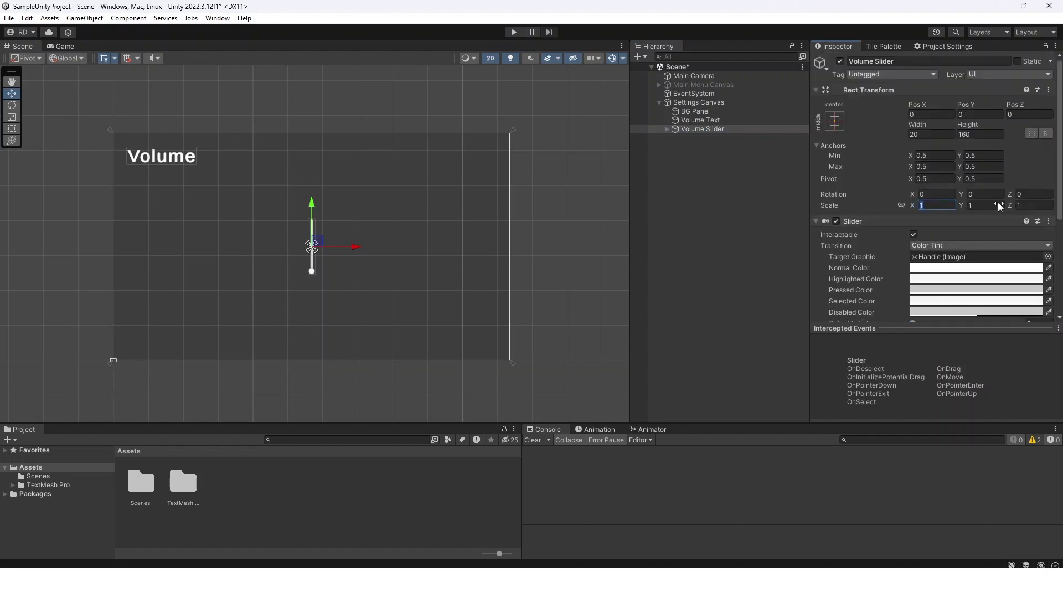
{"action": "type", "text": "2"}
{"action": "key", "text": "Tab"}
{"action": "key", "text": "Tab"}
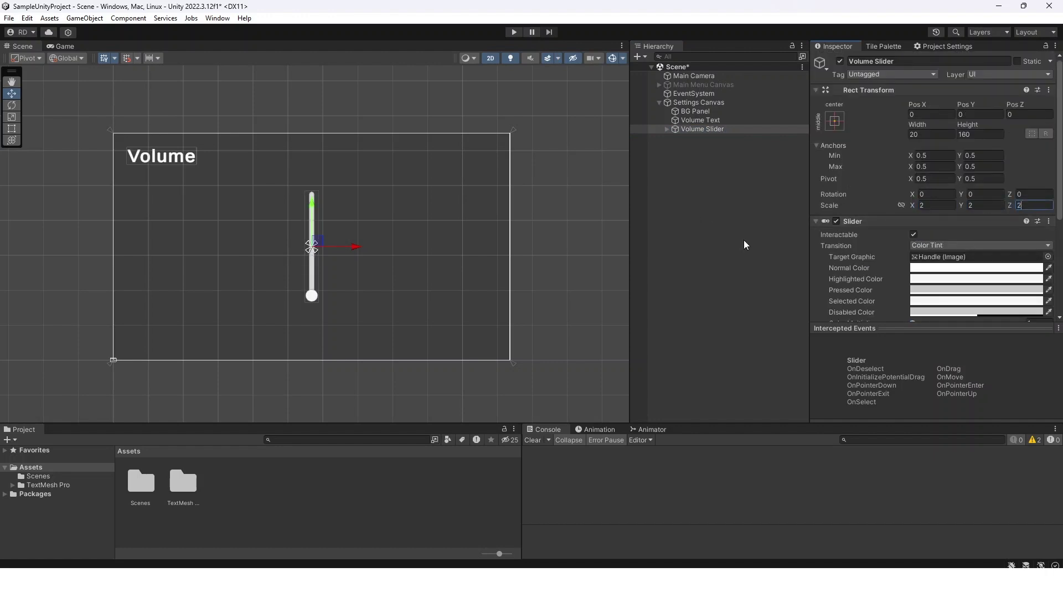
{"action": "left_click", "coordinate": [938, 206]}
{"action": "type", "text": "2.5"}
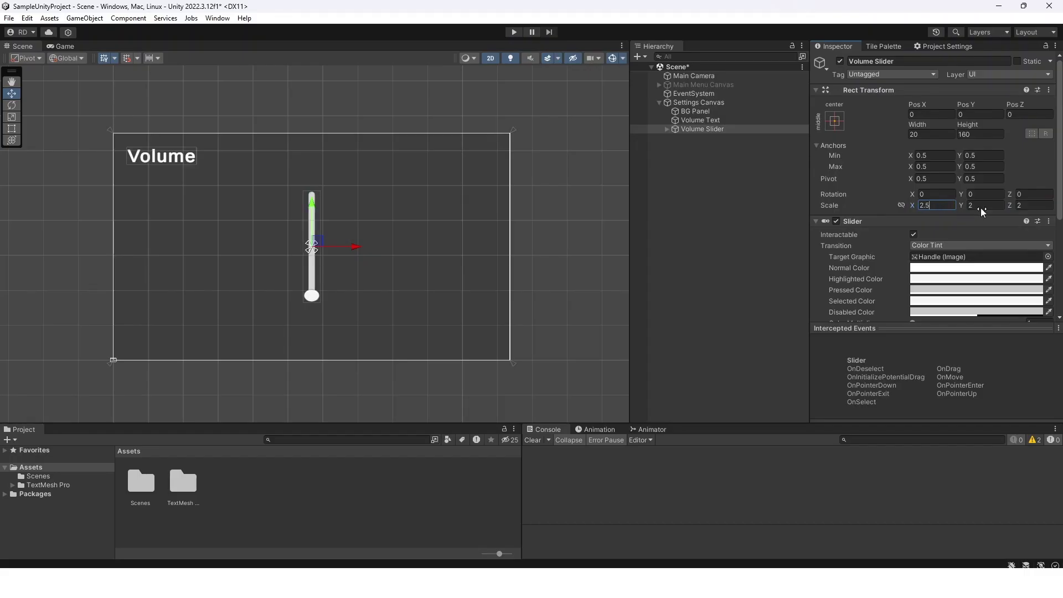
{"action": "left_click", "coordinate": [983, 205]}
{"action": "type", "text": "2.5"}
{"action": "left_click", "coordinate": [722, 201]}
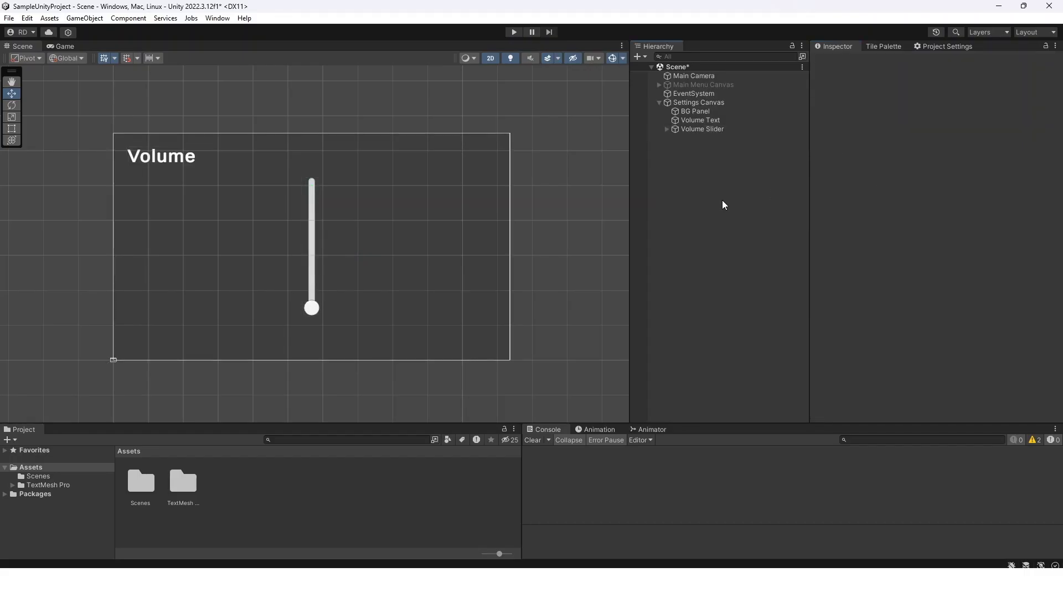
Step: Move the Volume Slider directly below the Volume text, to about X -441 and Y -29
{"action": "left_click", "coordinate": [706, 129]}
{"action": "left_click_drag", "start_coordinate": [321, 247], "coordinate": [163, 255]}
{"action": "left_click", "coordinate": [714, 250]}
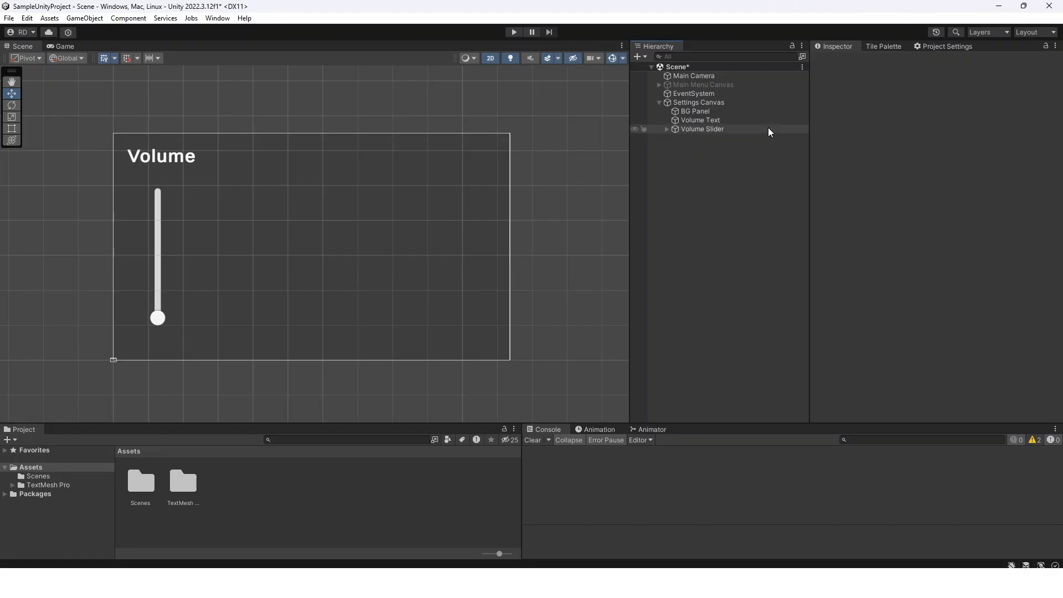
Step: Add a TextMeshPro text object inside the Settings Canvas and name it Scale
{"action": "left_click", "coordinate": [719, 102]}
{"action": "right_click", "coordinate": [719, 102]}
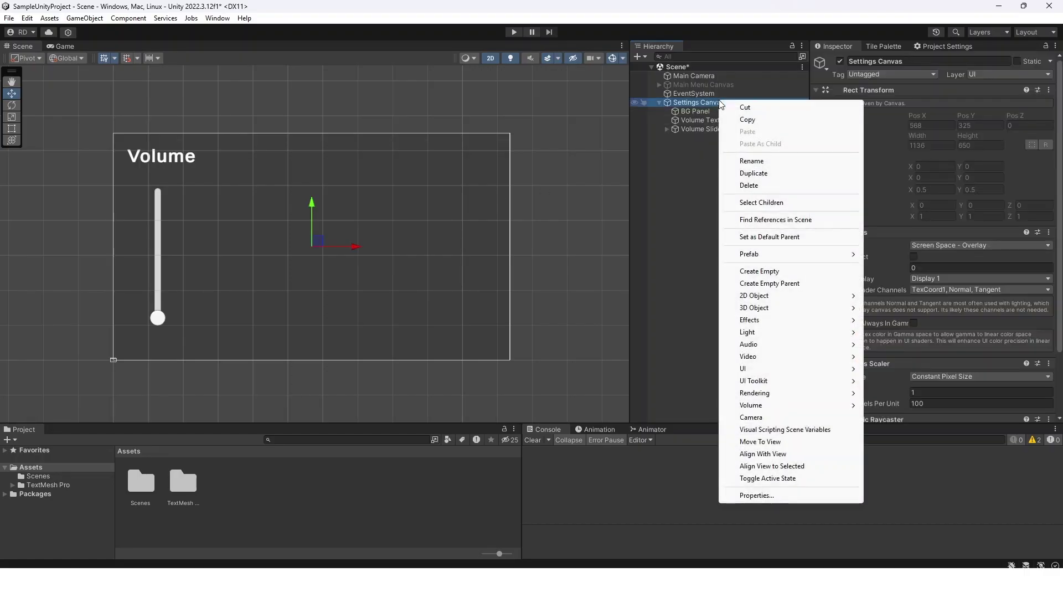
{"action": "mouse_move", "coordinate": [773, 367]}
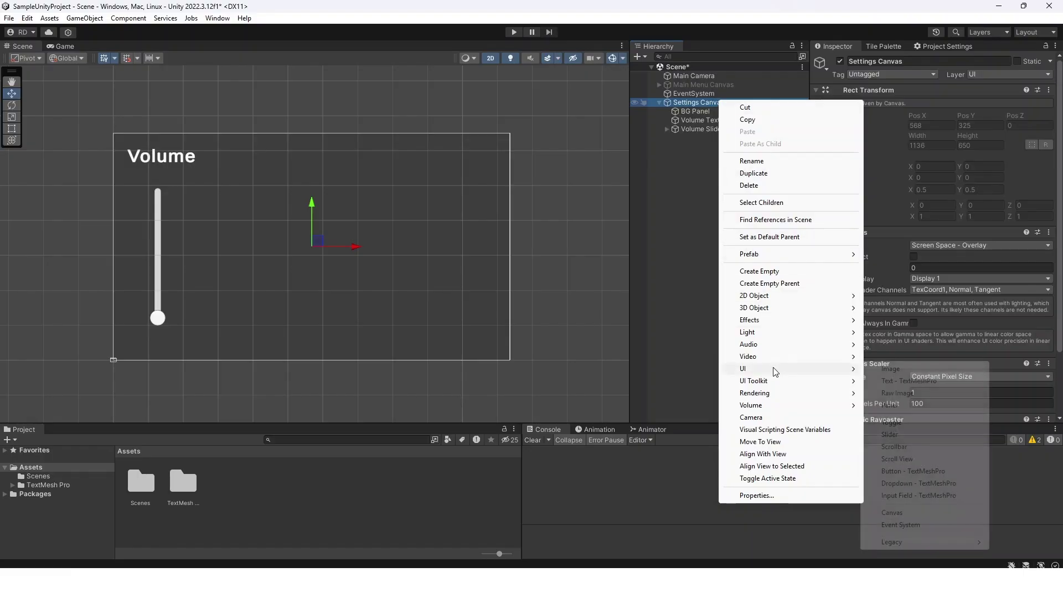
{"action": "left_click", "coordinate": [883, 381]}
{"action": "type", "text": "Sc"}
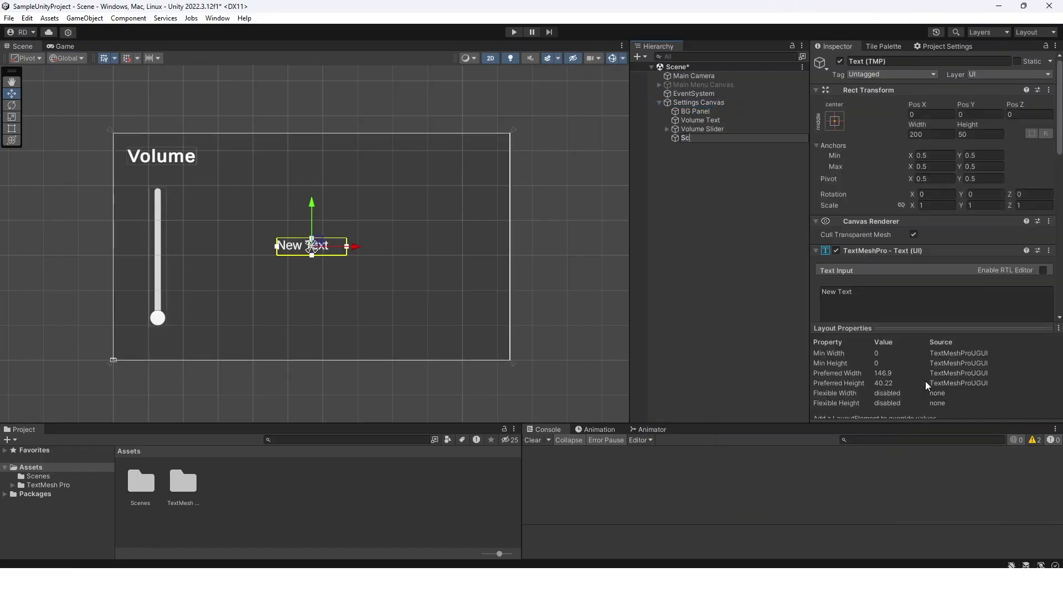
{"action": "type", "text": "ale"}
{"action": "key", "text": "Return"}
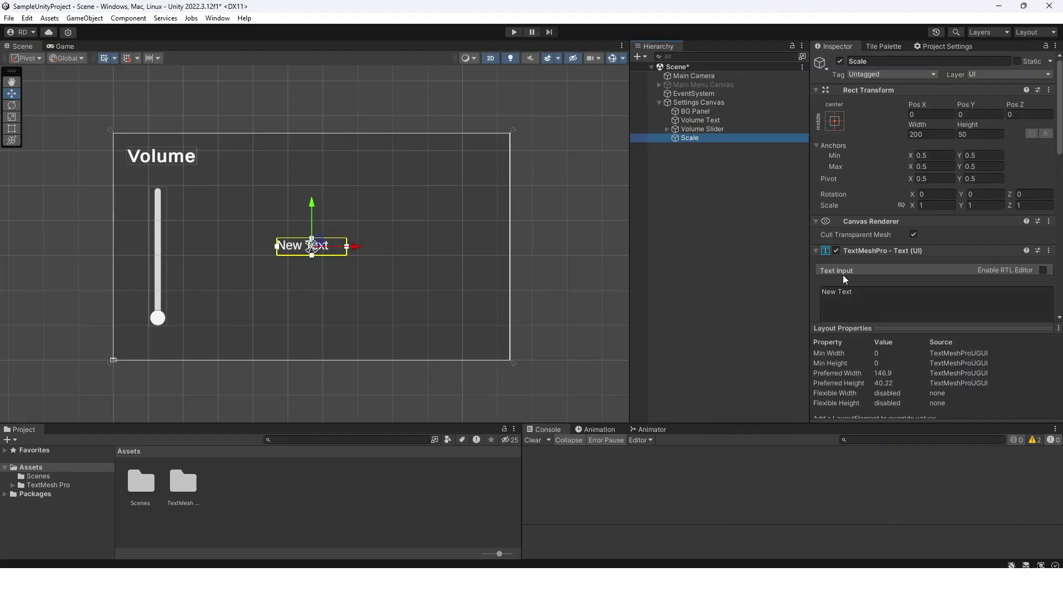
Step: Make the Scale text object read "Scale" in bold at font size 52
{"action": "left_click", "coordinate": [873, 294]}
{"action": "type", "text": "Scale"}
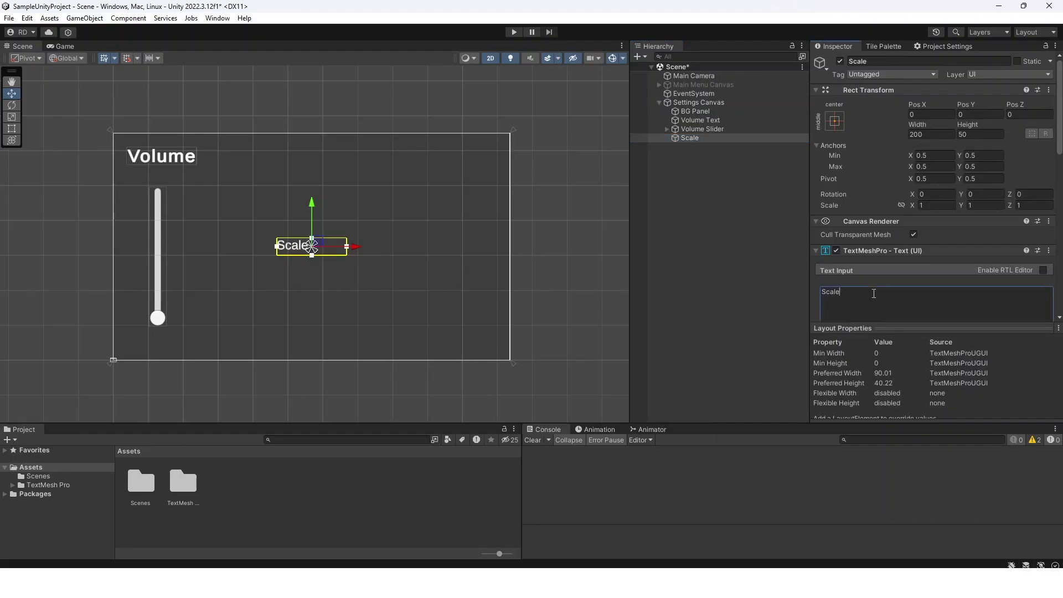
{"action": "left_click", "coordinate": [753, 180]}
{"action": "left_click", "coordinate": [703, 138]}
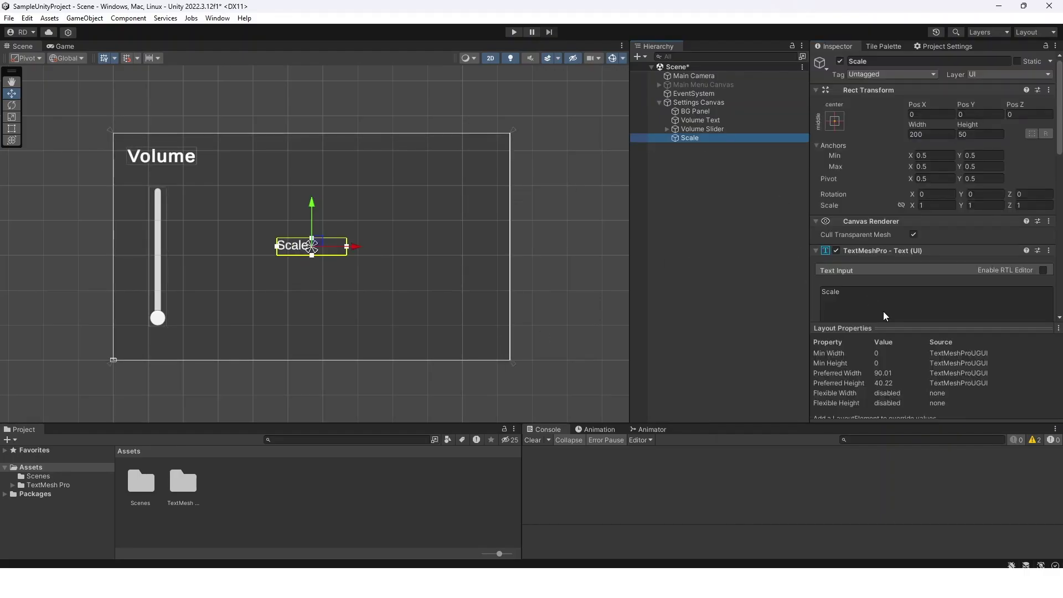
{"action": "scroll", "coordinate": [952, 258], "scroll_direction": "down", "scroll_amount": 5}
{"action": "left_click", "coordinate": [930, 267]}
{"action": "type", "text": "52"}
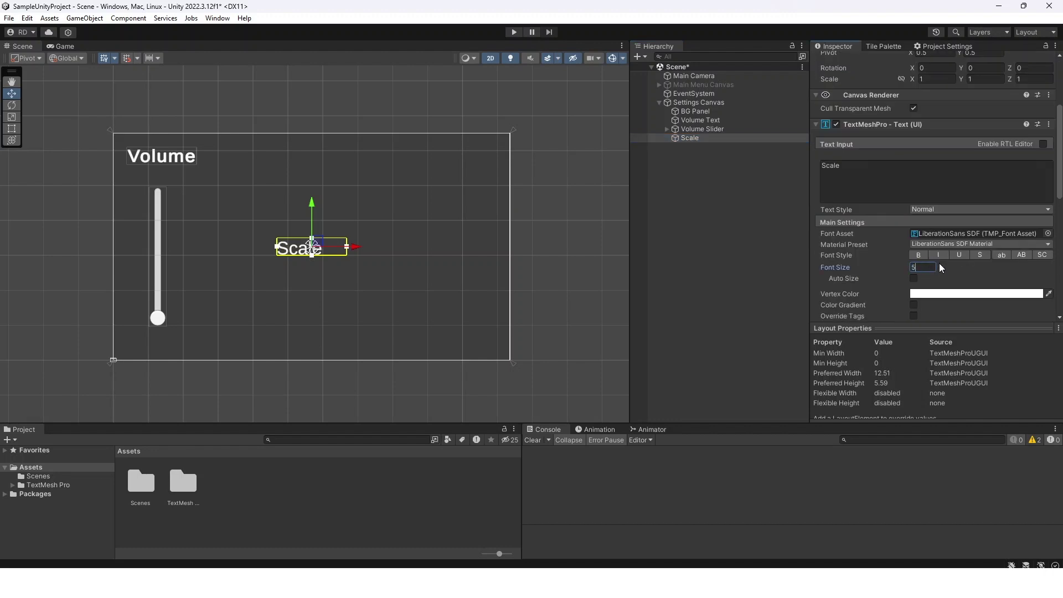
{"action": "left_click", "coordinate": [919, 256]}
Step: Align the Scale text to the center horizontally and the middle vertically
{"action": "scroll", "coordinate": [920, 259], "scroll_direction": "down", "scroll_amount": 3}
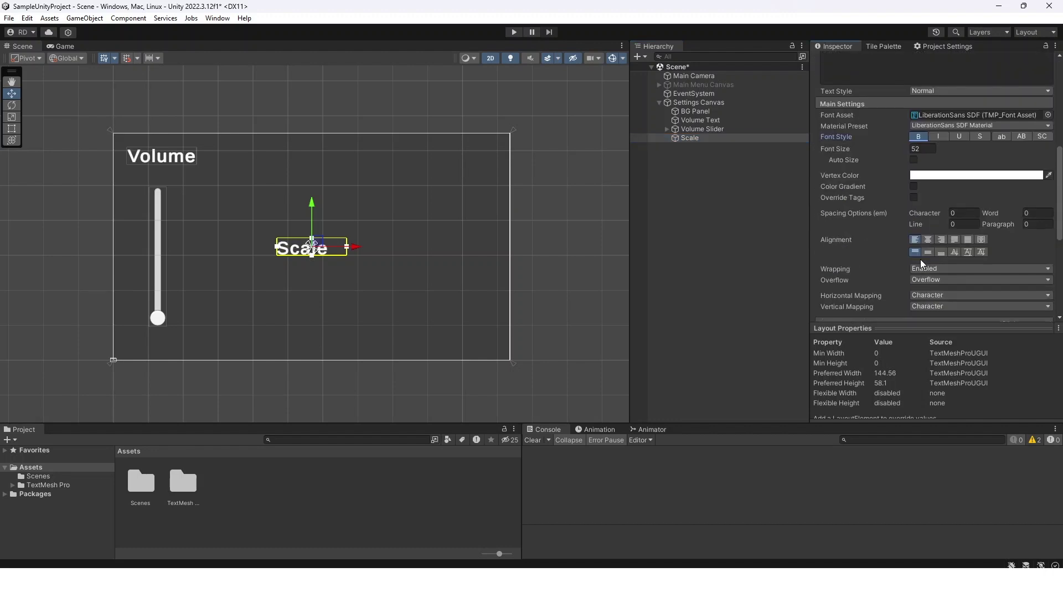
{"action": "left_click", "coordinate": [928, 239]}
{"action": "left_click", "coordinate": [928, 252]}
{"action": "left_click", "coordinate": [716, 221]}
Step: Move the Scale text to the upper middle of the settings canvas, roughly level with the Volume text
{"action": "left_click", "coordinate": [706, 138]}
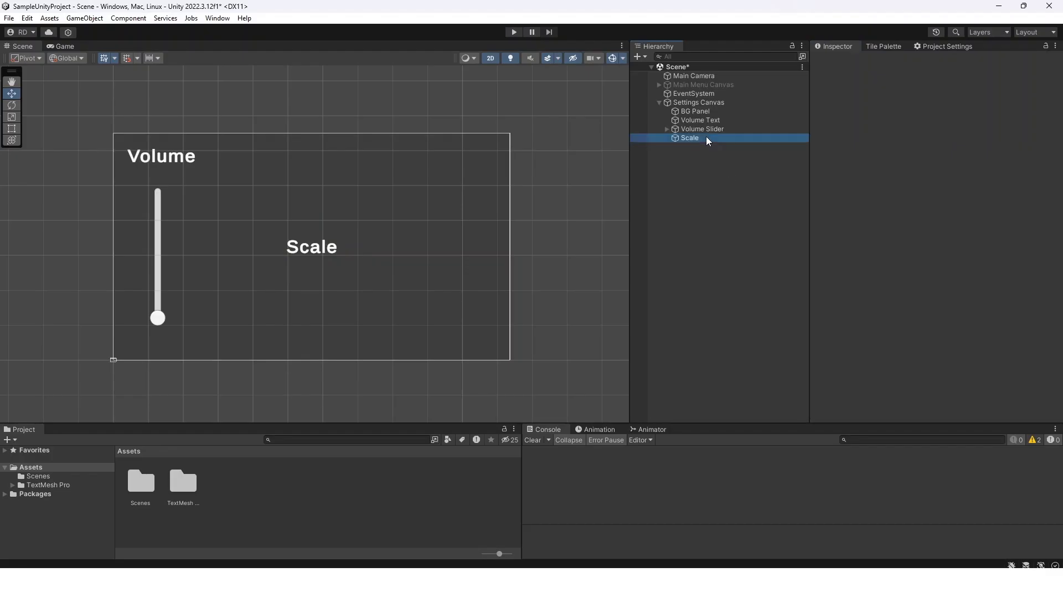
{"action": "left_click_drag", "start_coordinate": [318, 247], "coordinate": [310, 161]}
{"action": "left_click", "coordinate": [733, 226]}
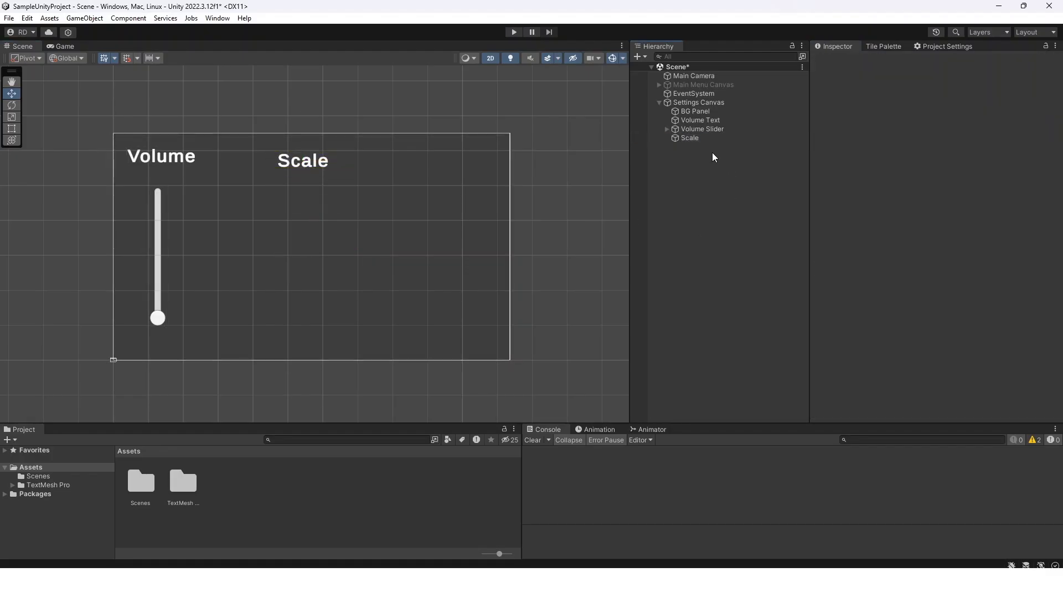
Step: Duplicate the Volume Slider inside the Settings Canvas and rename the copy Scale Slider
{"action": "left_click", "coordinate": [715, 129]}
{"action": "key", "text": "ctrl+d"}
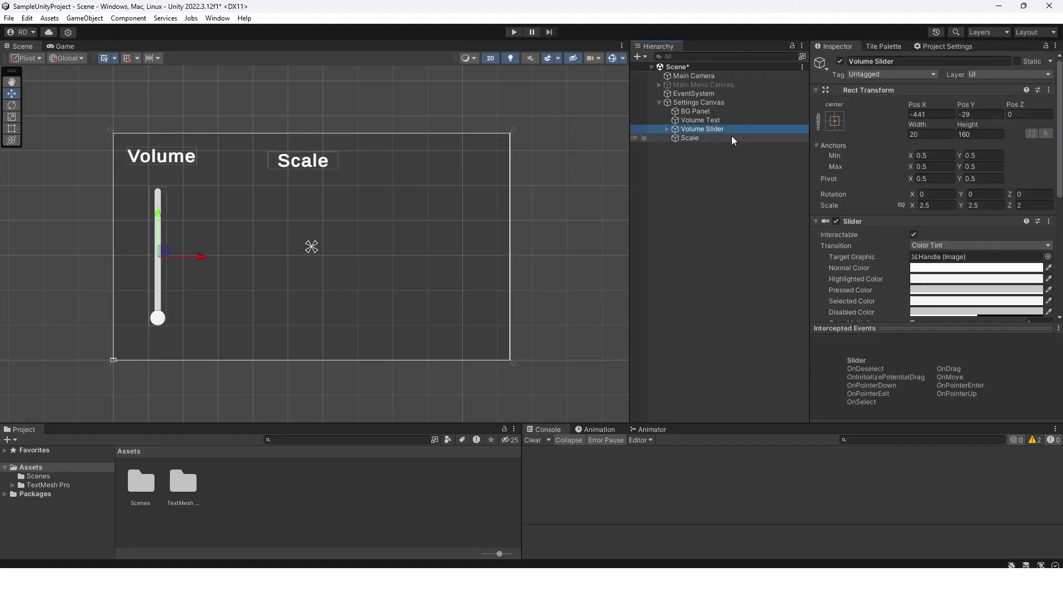
{"action": "left_click_drag", "start_coordinate": [720, 136], "coordinate": [700, 105]}
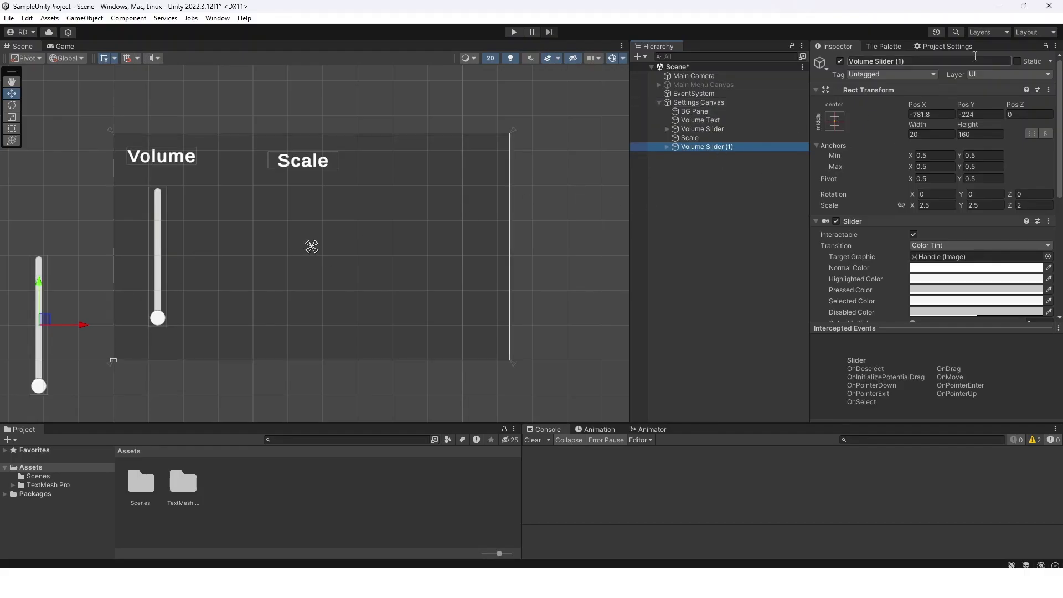
{"action": "left_click", "coordinate": [942, 61]}
{"action": "type", "text": "Sca"}
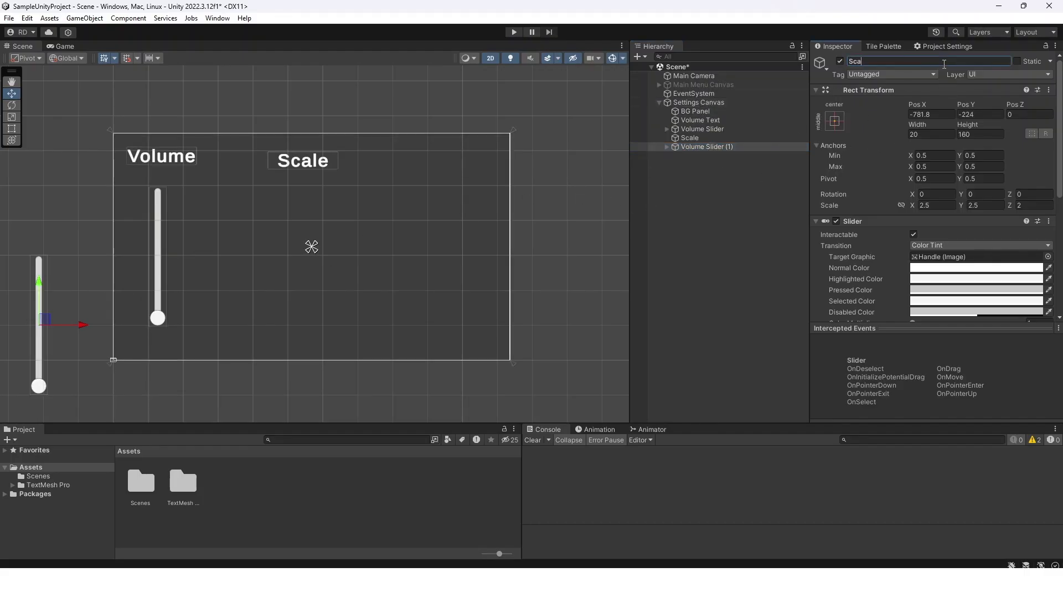
{"action": "type", "text": "le Slider"}
{"action": "key", "text": "Return"}
Step: Move the Scale Slider directly below the Scale text, level with the Volume Slider
{"action": "scroll", "coordinate": [918, 257], "scroll_direction": "down", "scroll_amount": 4}
{"action": "scroll", "coordinate": [926, 161], "scroll_direction": "up", "scroll_amount": 5}
{"action": "left_click_drag", "start_coordinate": [41, 326], "coordinate": [311, 258]}
{"action": "left_click", "coordinate": [718, 235]}
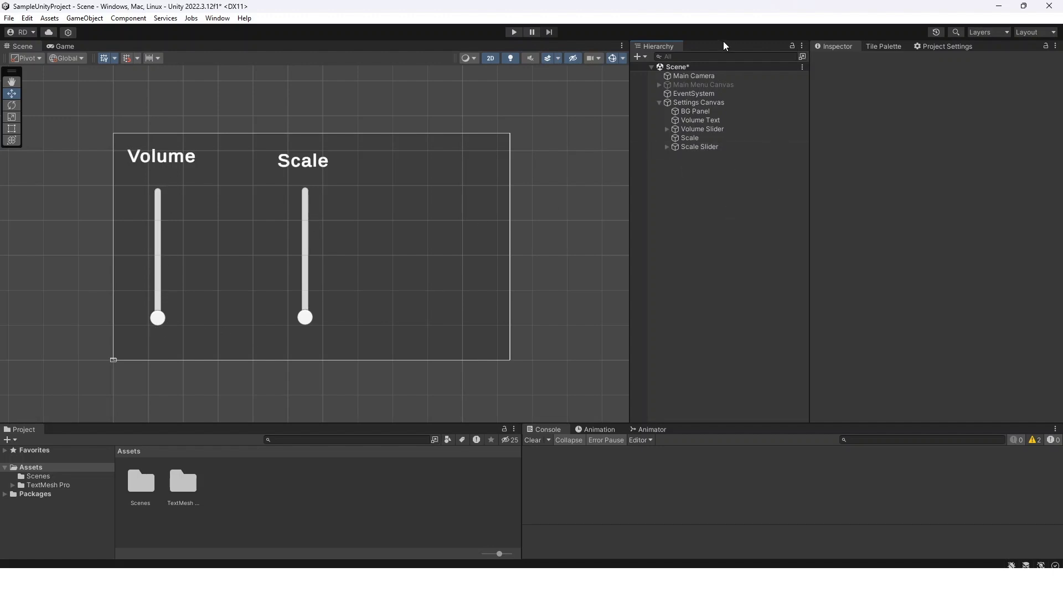
Step: Add a TextMeshPro button inside the Settings Canvas and name it Back Button
{"action": "right_click", "coordinate": [724, 101]}
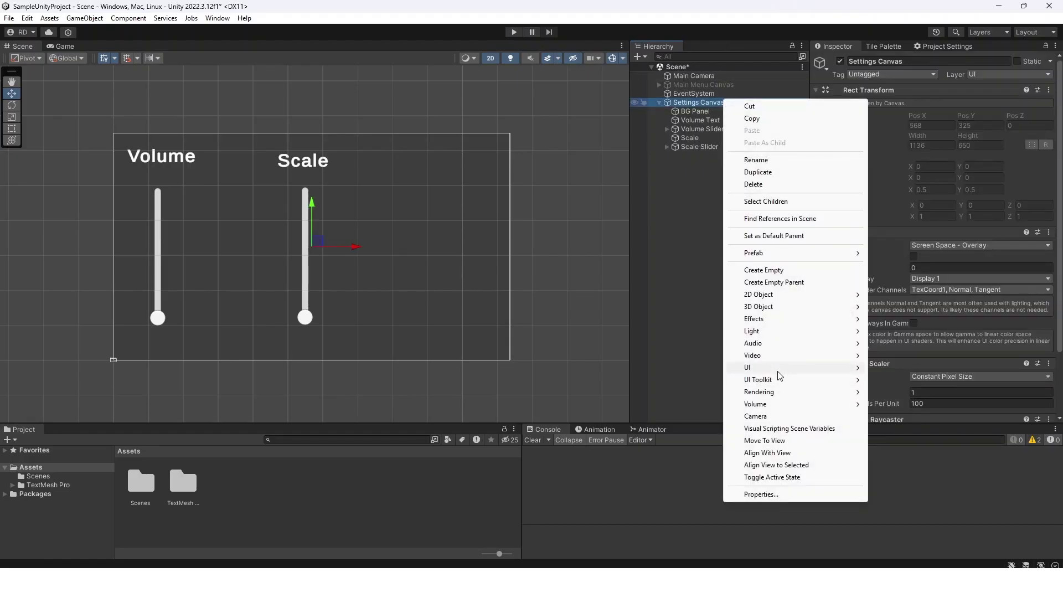
{"action": "mouse_move", "coordinate": [779, 371]}
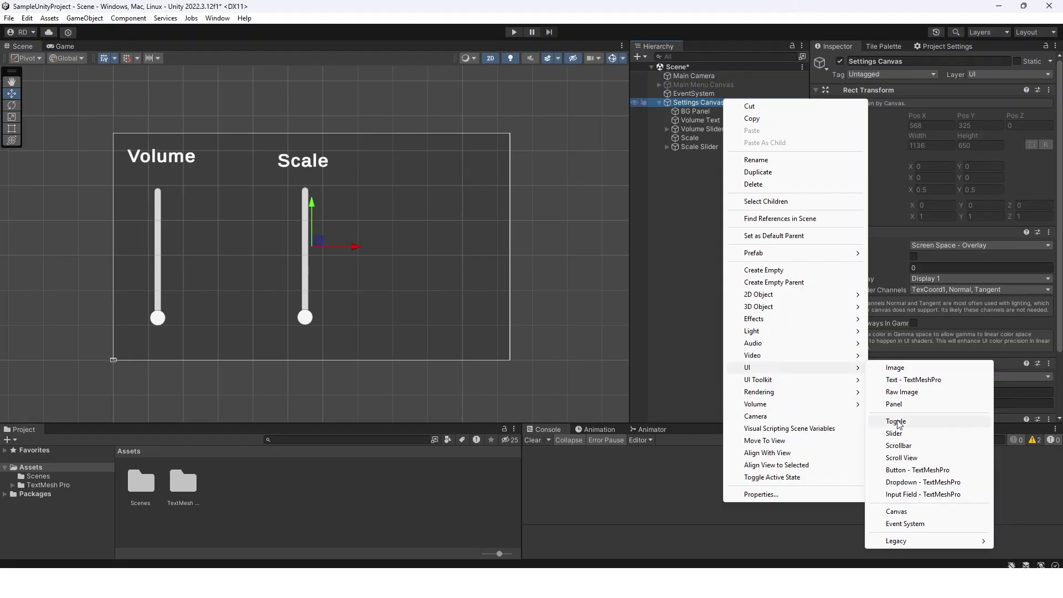
{"action": "left_click", "coordinate": [922, 471]}
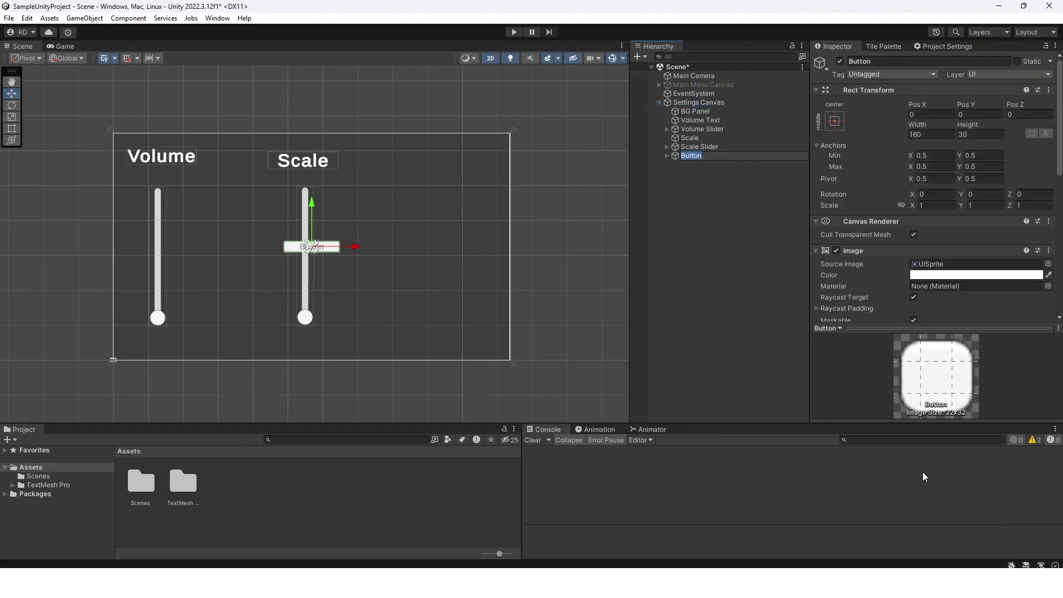
{"action": "type", "text": "Back Button"}
{"action": "key", "text": "Return"}
Step: Change the label text of the Back Button to "Back"
{"action": "left_click", "coordinate": [666, 156]}
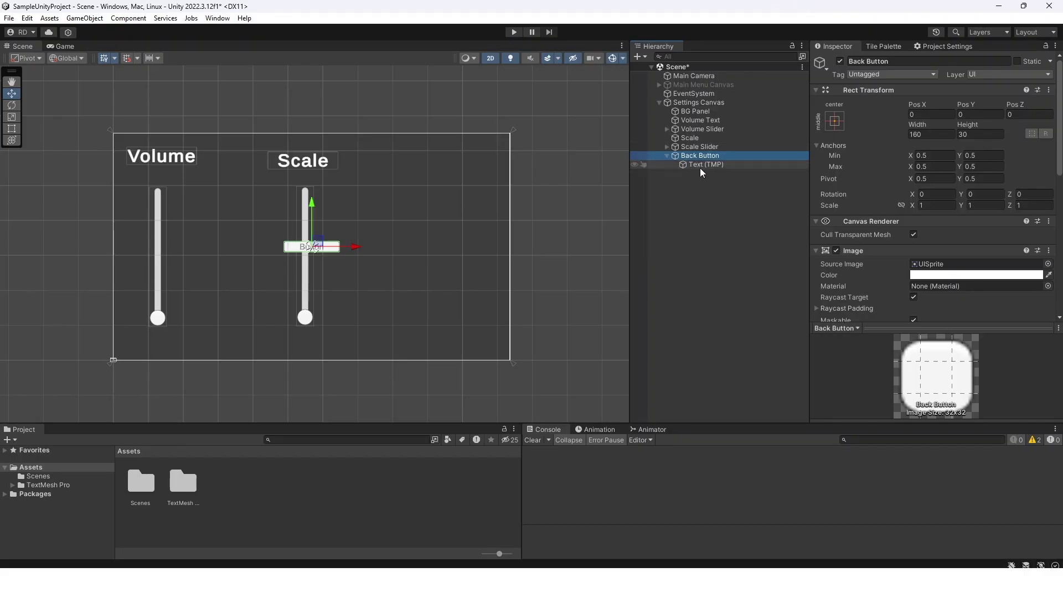
{"action": "left_click", "coordinate": [703, 164]}
{"action": "left_click", "coordinate": [920, 305]}
{"action": "key", "text": "ctrl+a"}
{"action": "type", "text": "Back"}
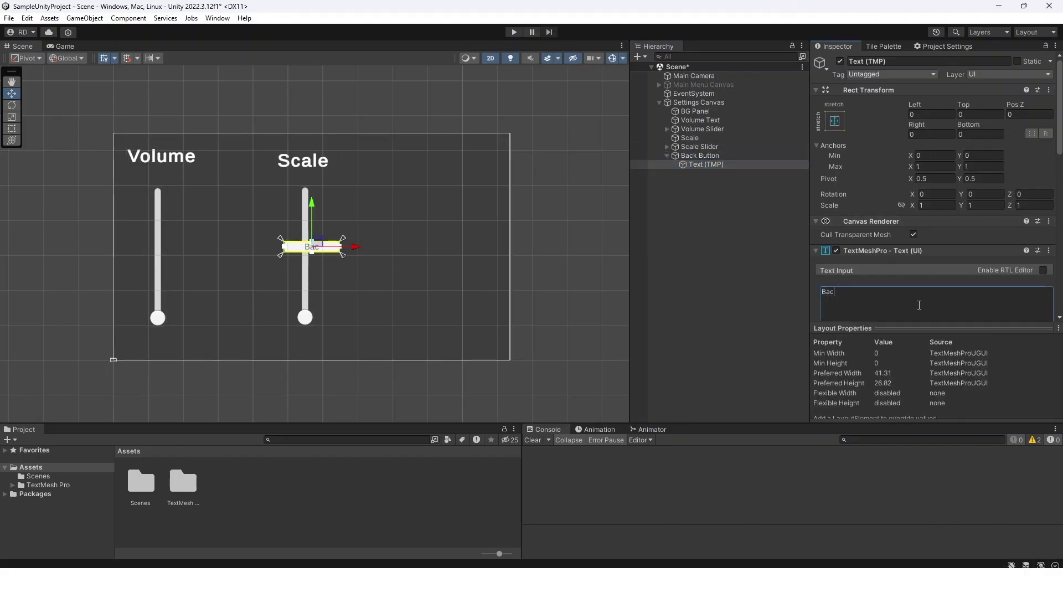
Step: Scale the Back Button to 2 in X, Y and Z
{"action": "left_click", "coordinate": [726, 155]}
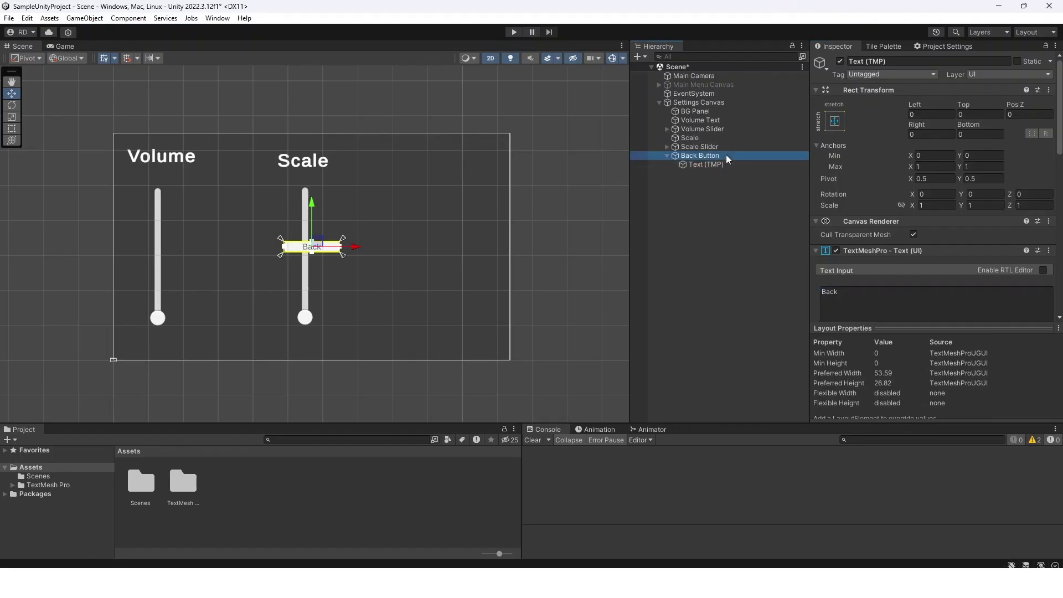
{"action": "left_click", "coordinate": [936, 206]}
{"action": "type", "text": "2"}
{"action": "left_click", "coordinate": [981, 207]}
{"action": "type", "text": "22"}
{"action": "left_click", "coordinate": [1032, 208]}
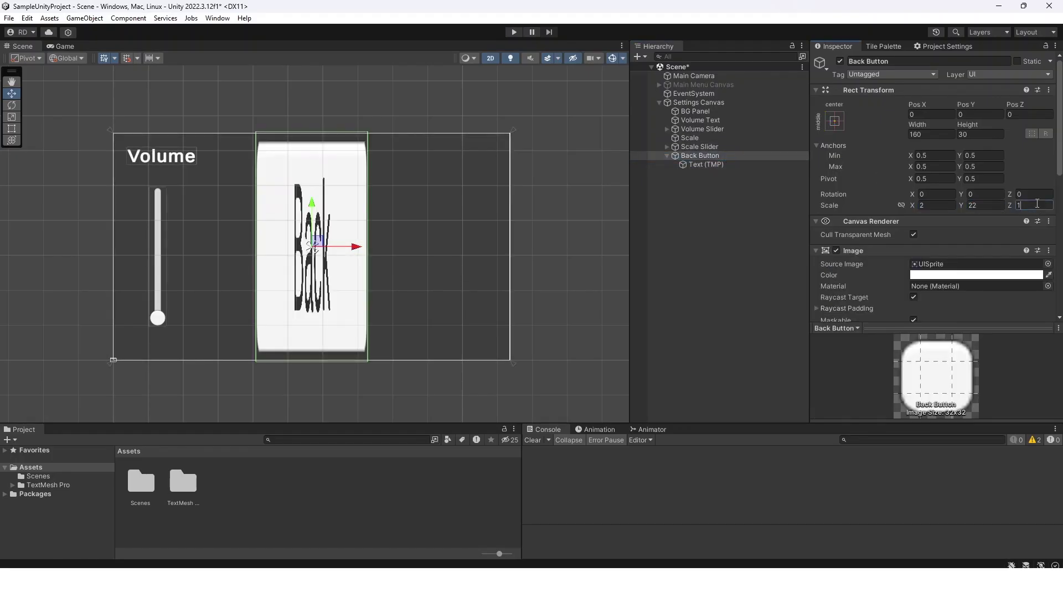
{"action": "type", "text": "2"}
{"action": "left_click", "coordinate": [992, 207]}
{"action": "type", "text": "2"}
{"action": "left_click", "coordinate": [713, 188]}
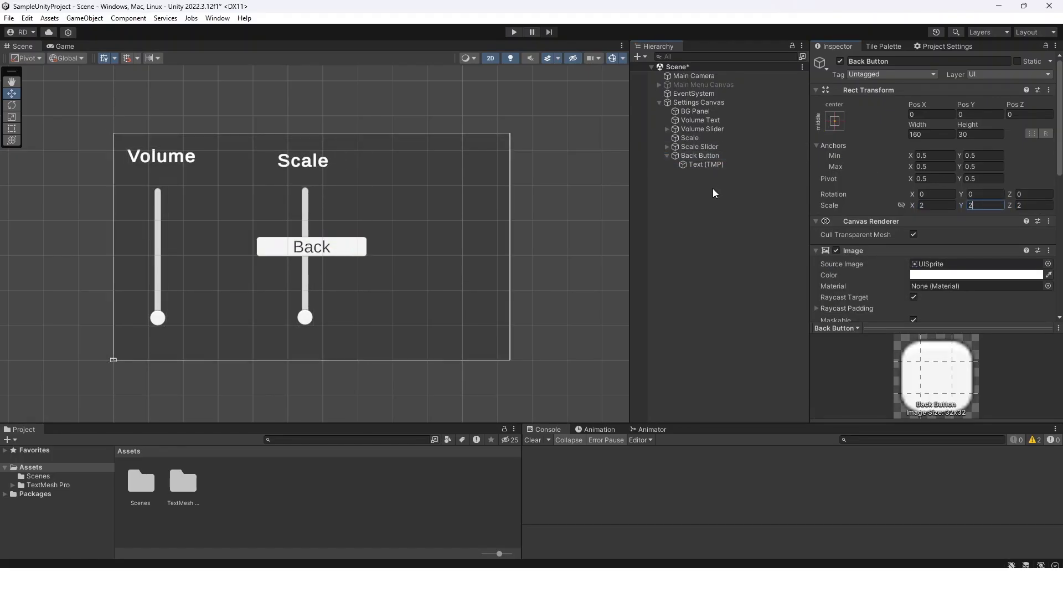
Step: Move the Back Button to the empty area right of the Scale Slider and save the scene
{"action": "left_click", "coordinate": [713, 154]}
{"action": "left_click_drag", "start_coordinate": [320, 244], "coordinate": [433, 240]}
{"action": "left_click", "coordinate": [659, 201]}
{"action": "key", "text": "ctrl+s"}
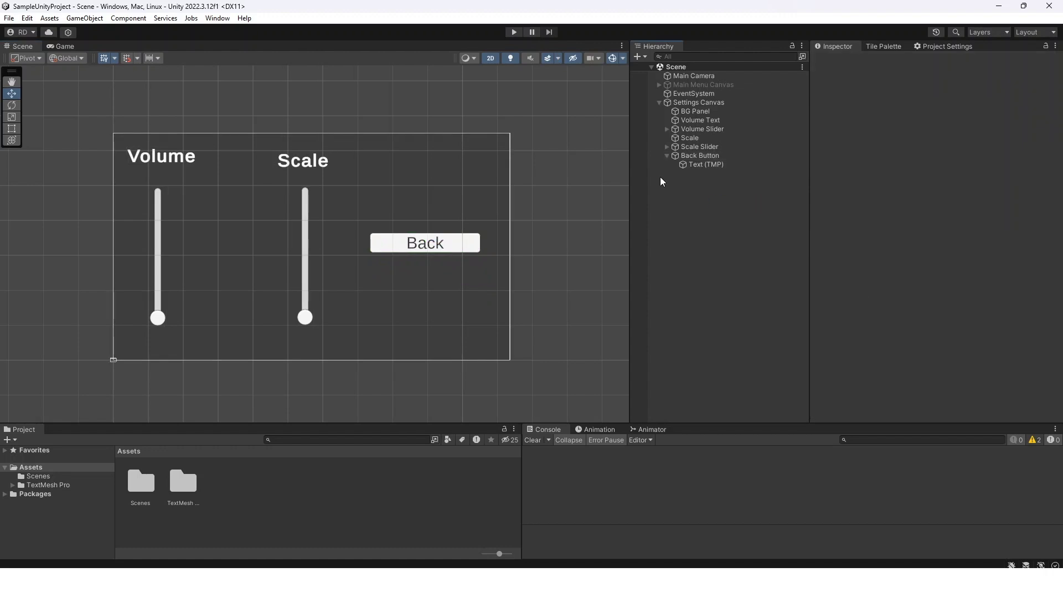
Step: Deactivate the Settings Canvas, reactivate the Main Menu Canvas, and save the scene
{"action": "left_click", "coordinate": [667, 155]}
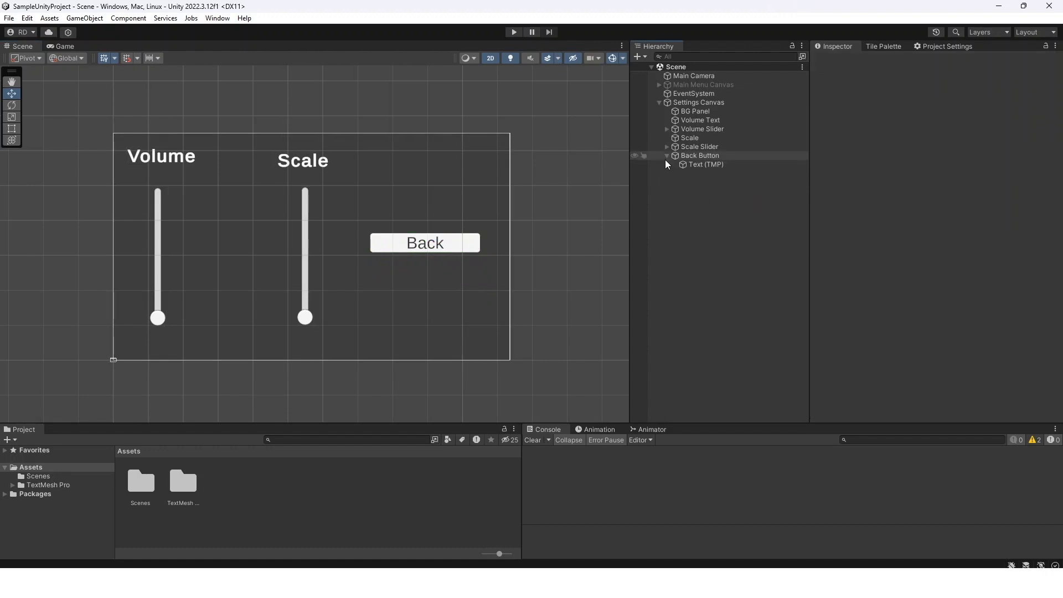
{"action": "left_click", "coordinate": [659, 102]}
{"action": "left_click", "coordinate": [714, 103]}
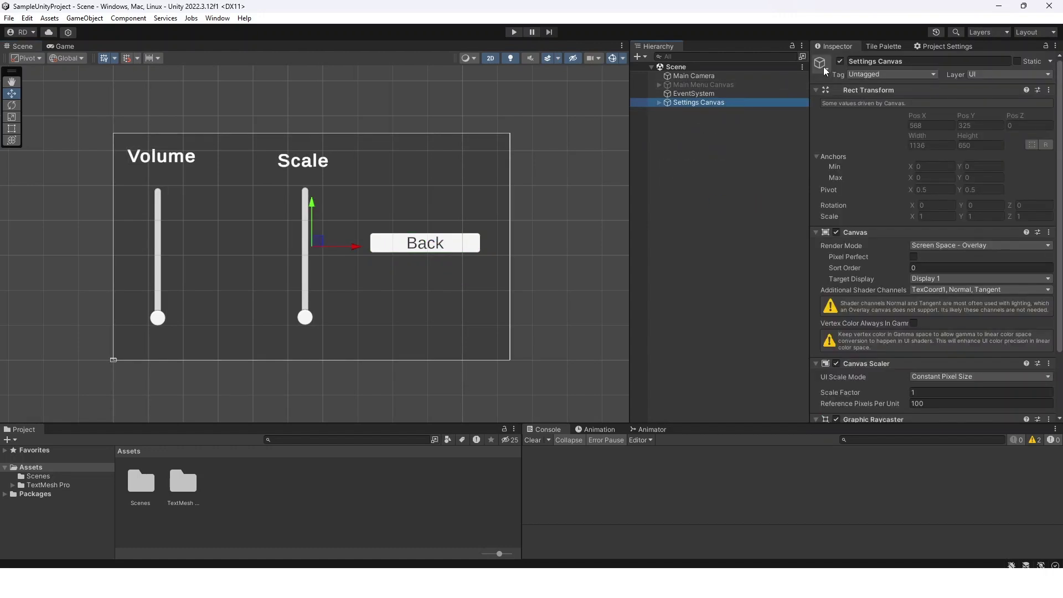
{"action": "left_click", "coordinate": [840, 61]}
{"action": "left_click", "coordinate": [769, 85]}
{"action": "left_click", "coordinate": [840, 61]}
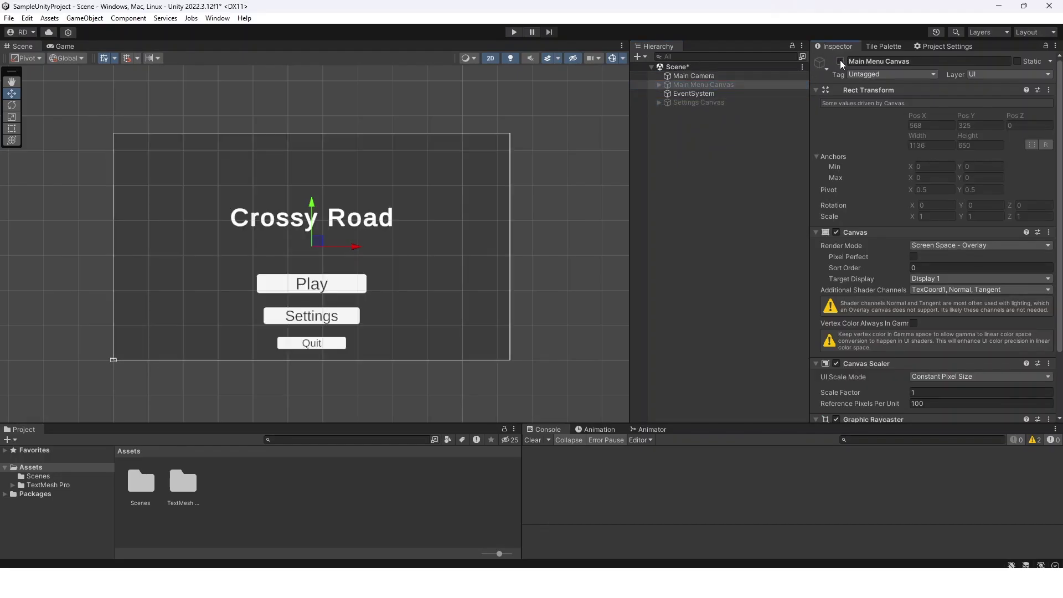
{"action": "left_click", "coordinate": [756, 144]}
{"action": "key", "text": "ctrl+s"}
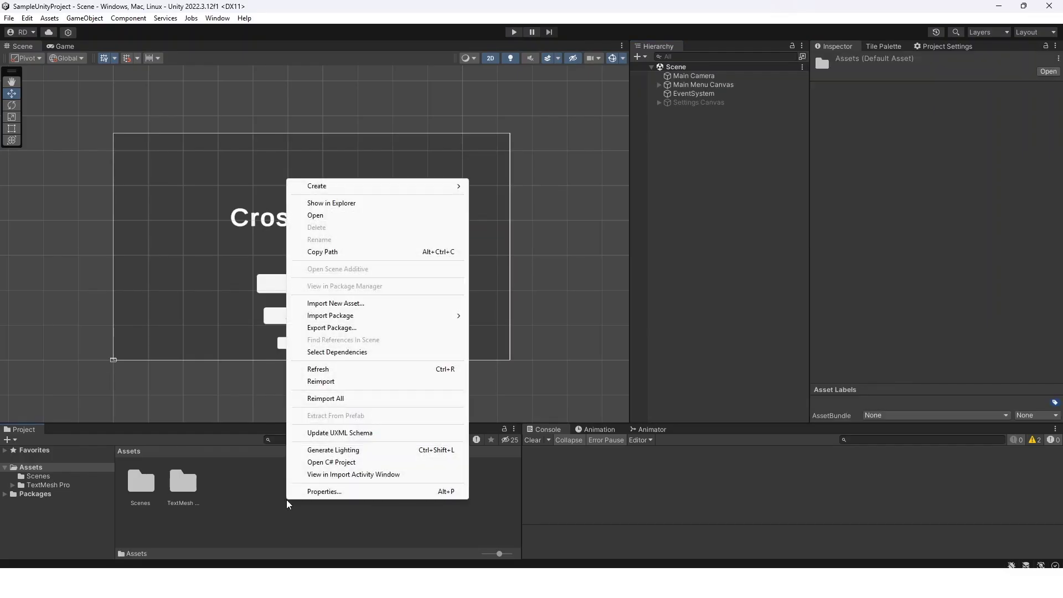
Step: Create a C# script named MenuManager in the Assets folder and open it in Visual Studio
{"action": "mouse_move", "coordinate": [351, 185]}
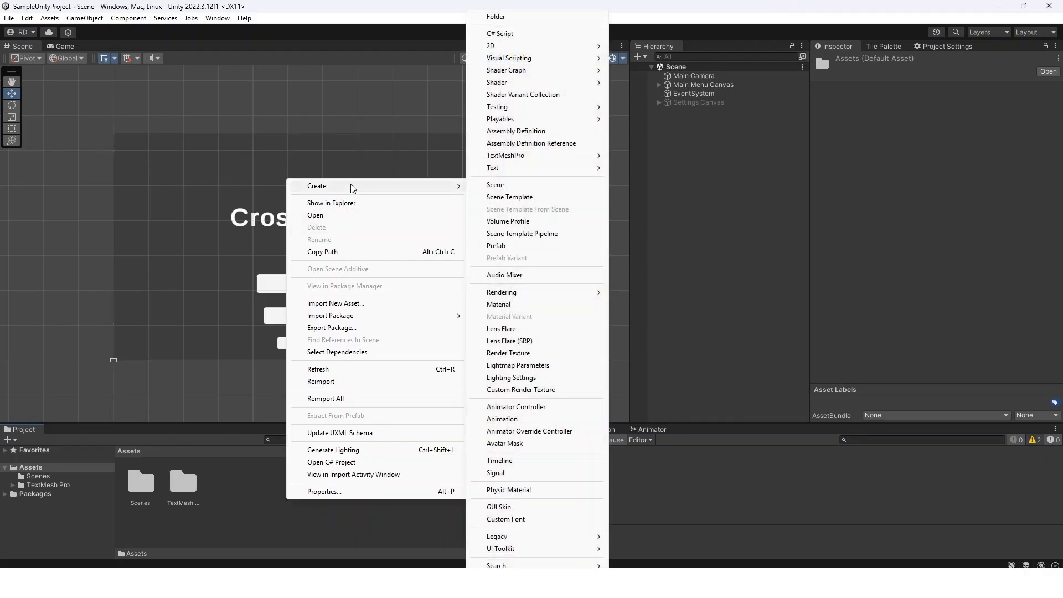
{"action": "left_click", "coordinate": [551, 34]}
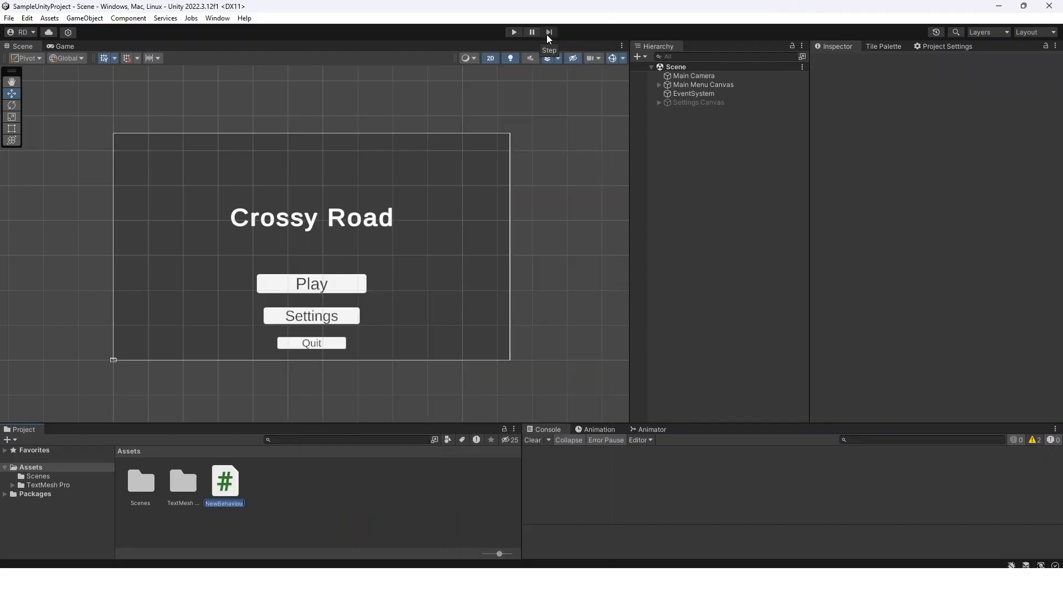
{"action": "type", "text": "MenuManager"}
{"action": "key", "text": "Return"}
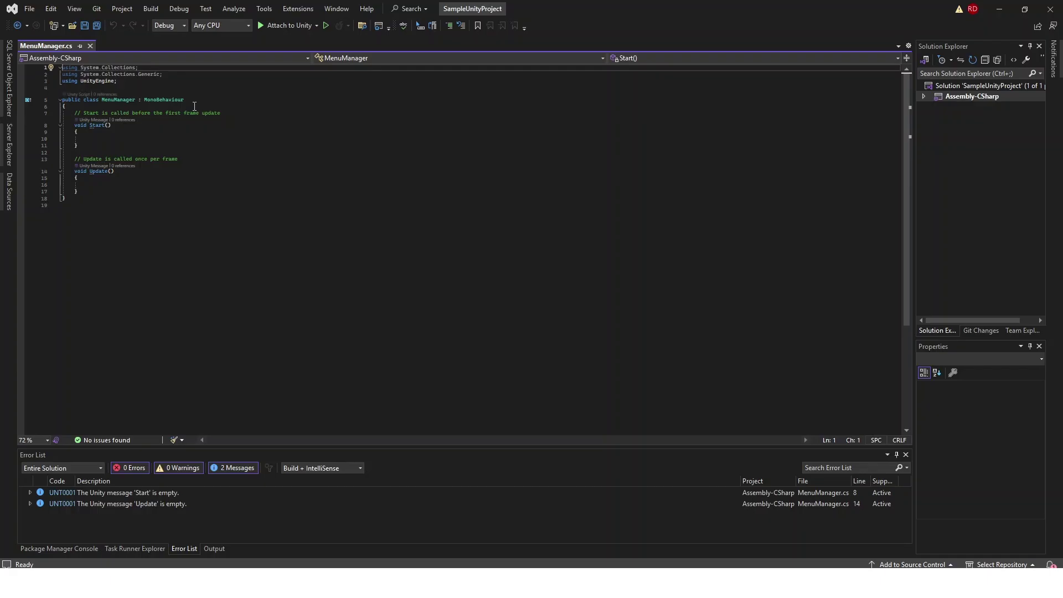
Step: Declare a public GameObject field named mainMenuCanvas at the start of the MenuManager class
{"action": "left_click", "coordinate": [189, 106]}
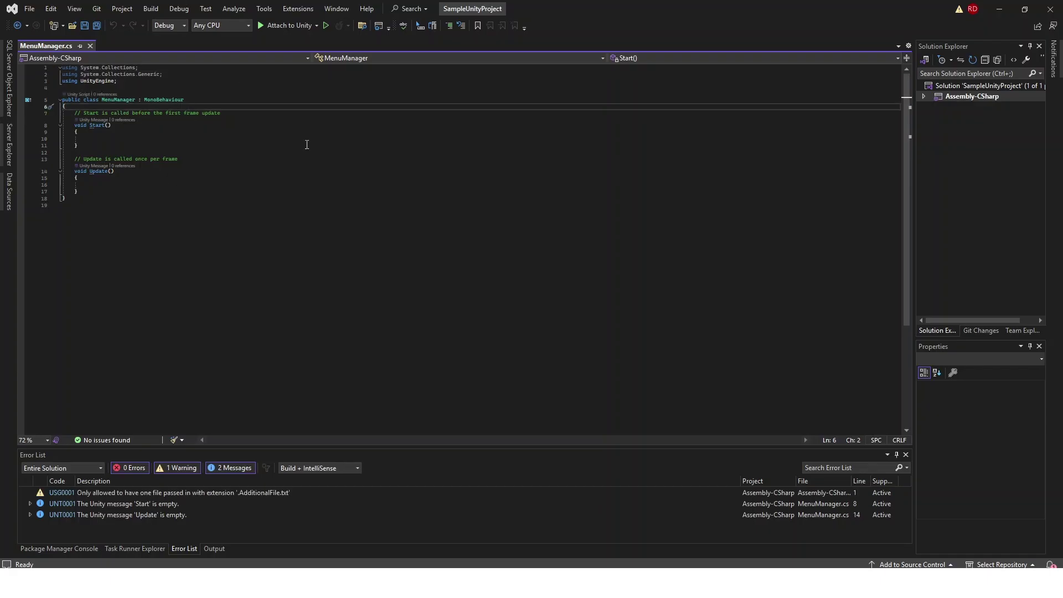
{"action": "key", "text": "Return"}
{"action": "key", "text": "Return"}
{"action": "key", "text": "Up"}
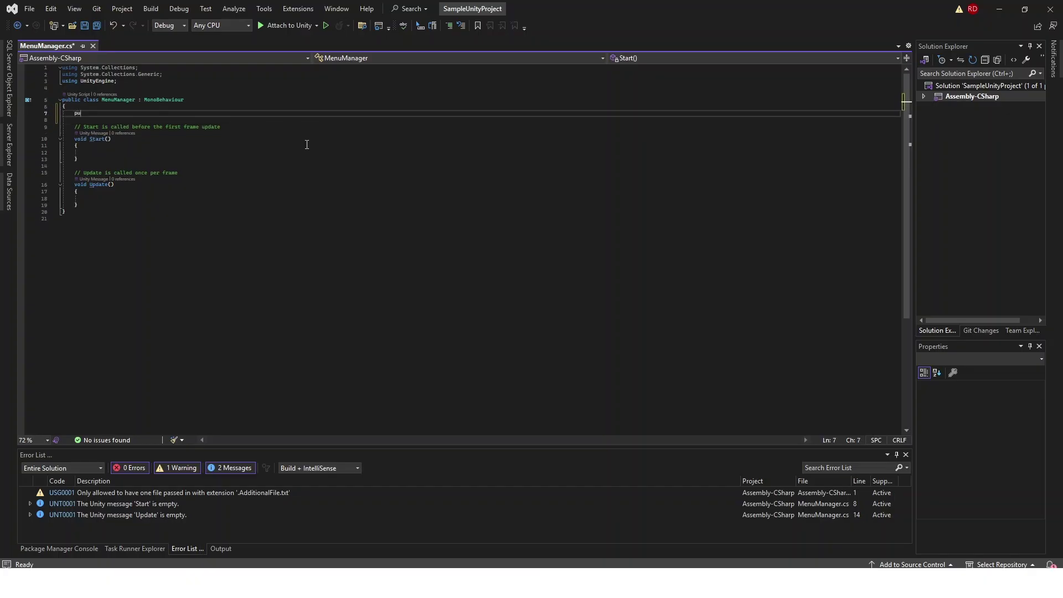
{"action": "type", "text": "publi"}
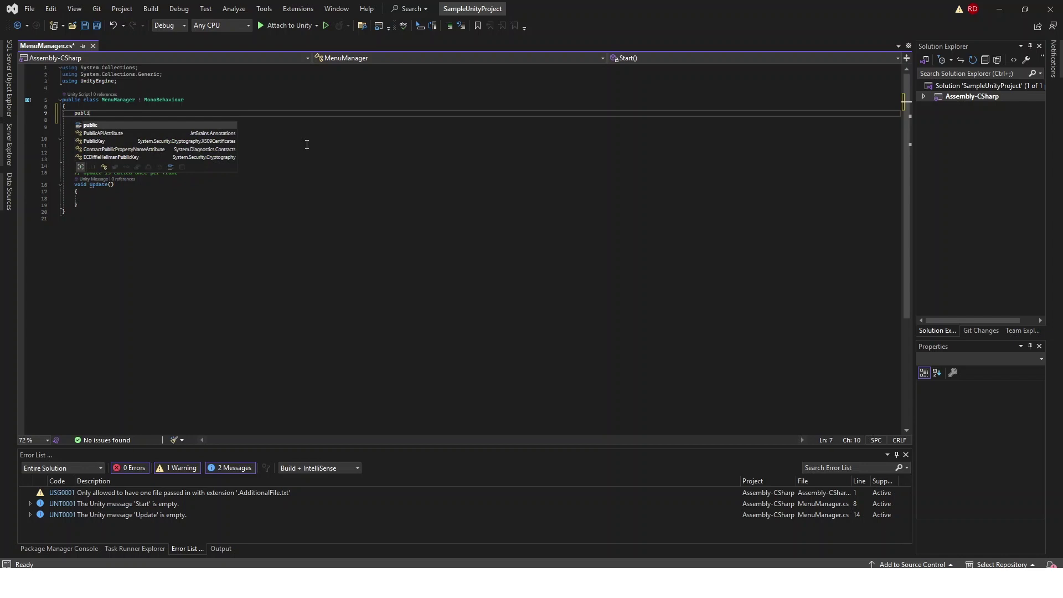
{"action": "type", "text": "c GameObje"}
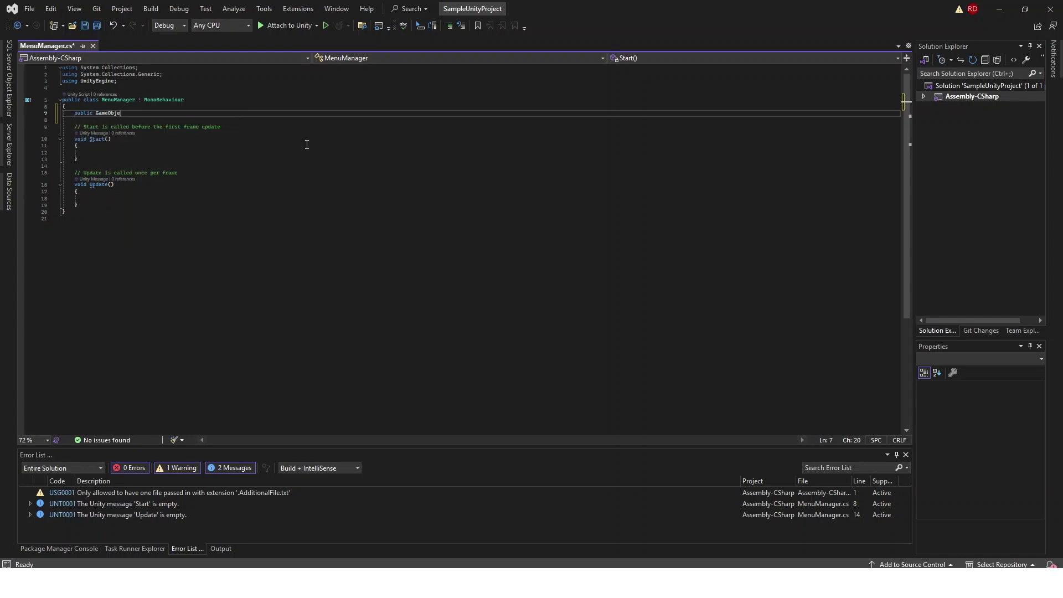
{"action": "type", "text": "ct mainMenuCanvas"}
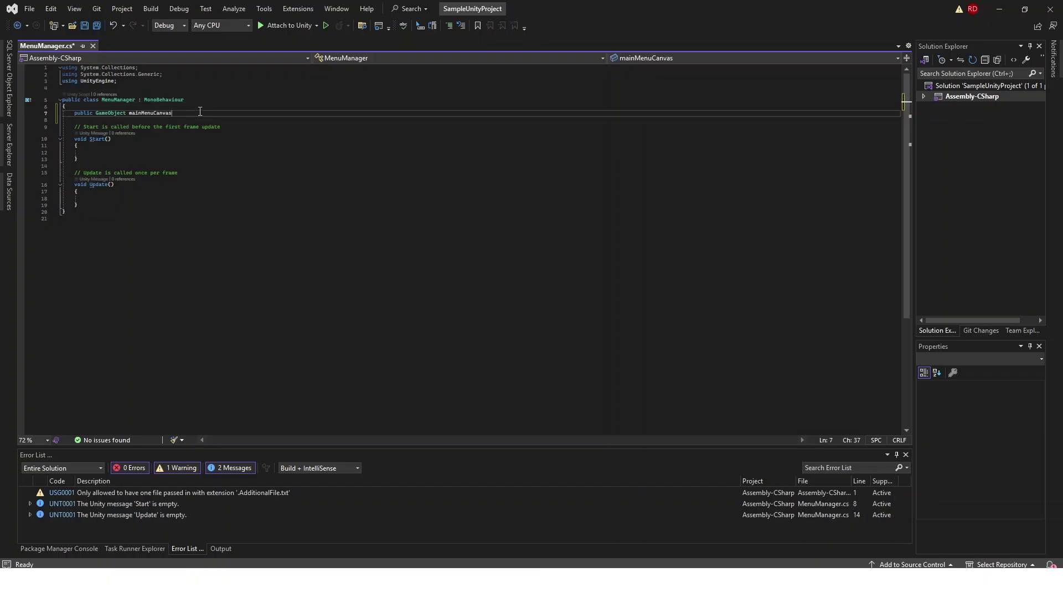
{"action": "type", "text": ";"}
Step: Declare a public GameObject field named settingsCanvas below mainMenuCanvas and save the script
{"action": "key", "text": "Return"}
{"action": "type", "text": "p"}
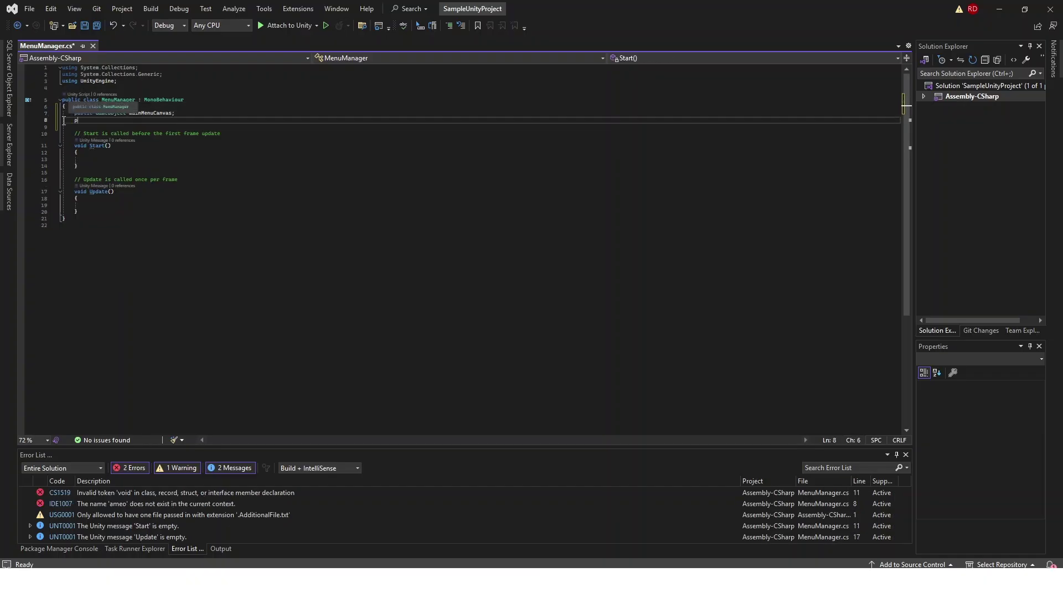
{"action": "type", "text": "ublic GameObject settingsCa"}
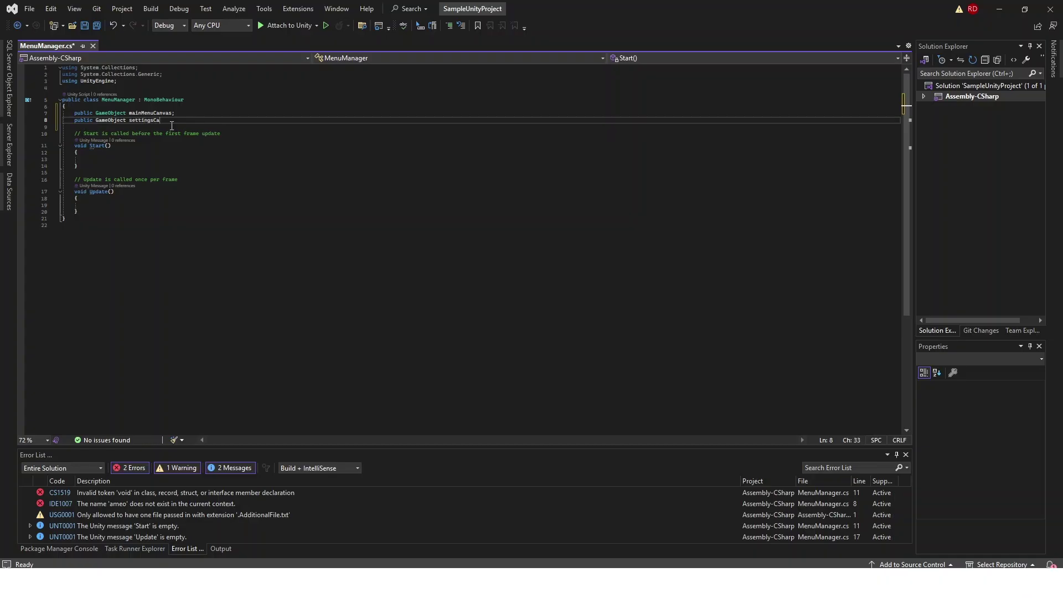
{"action": "type", "text": "nvas;"}
{"action": "key", "text": "ctrl+s"}
Step: Add an empty public void method OnPlayButtonClicked() below Update and save the script
{"action": "left_click", "coordinate": [102, 136]}
{"action": "left_click", "coordinate": [158, 208]}
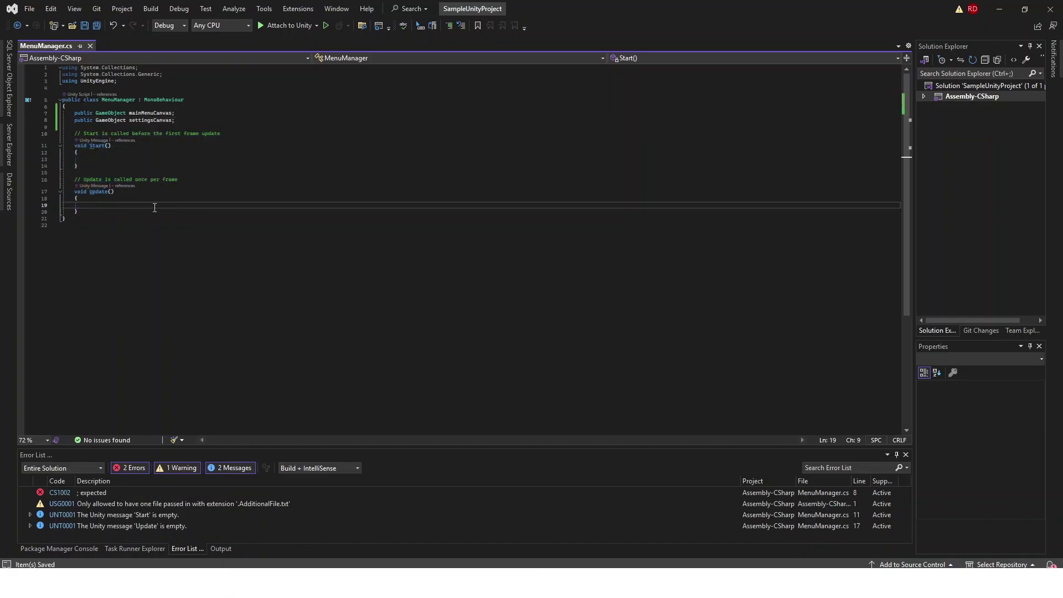
{"action": "left_click", "coordinate": [102, 209]}
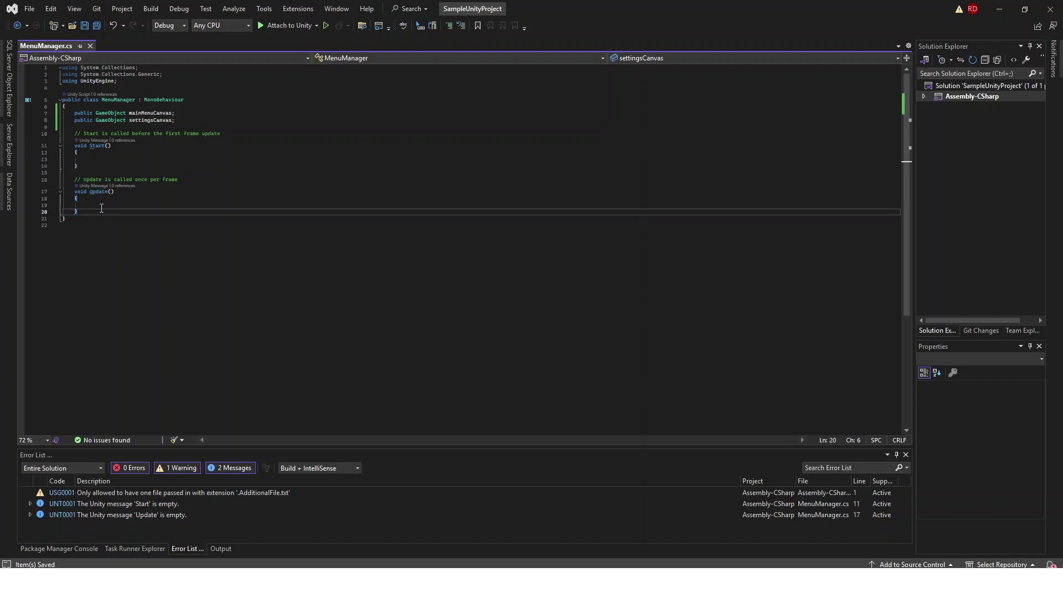
{"action": "left_click_drag", "start_coordinate": [143, 173], "coordinate": [137, 218]}
{"action": "left_click", "coordinate": [90, 213]}
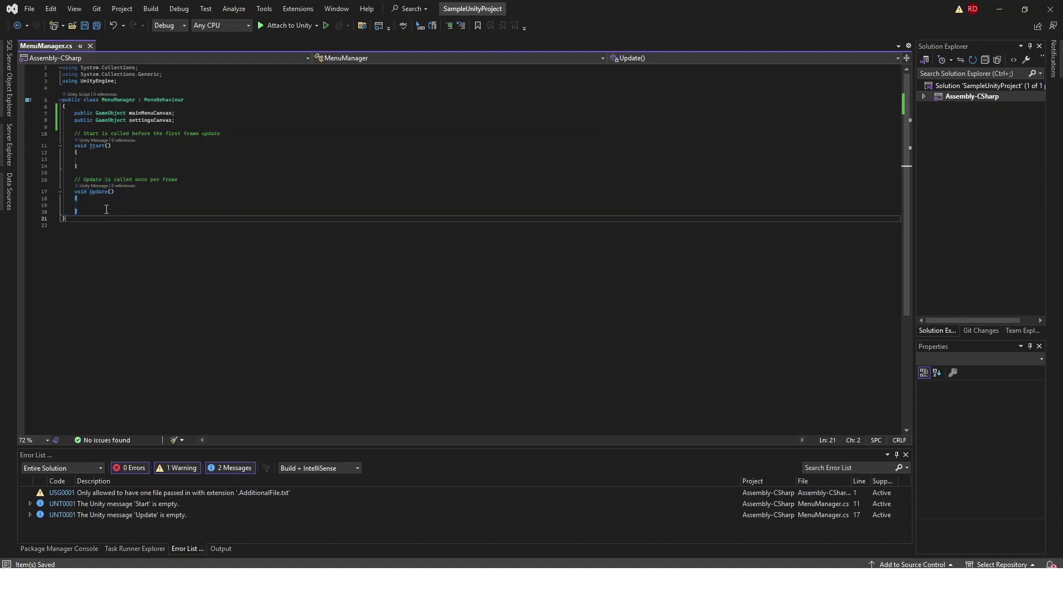
{"action": "key", "text": "Return"}
{"action": "key", "text": "Return"}
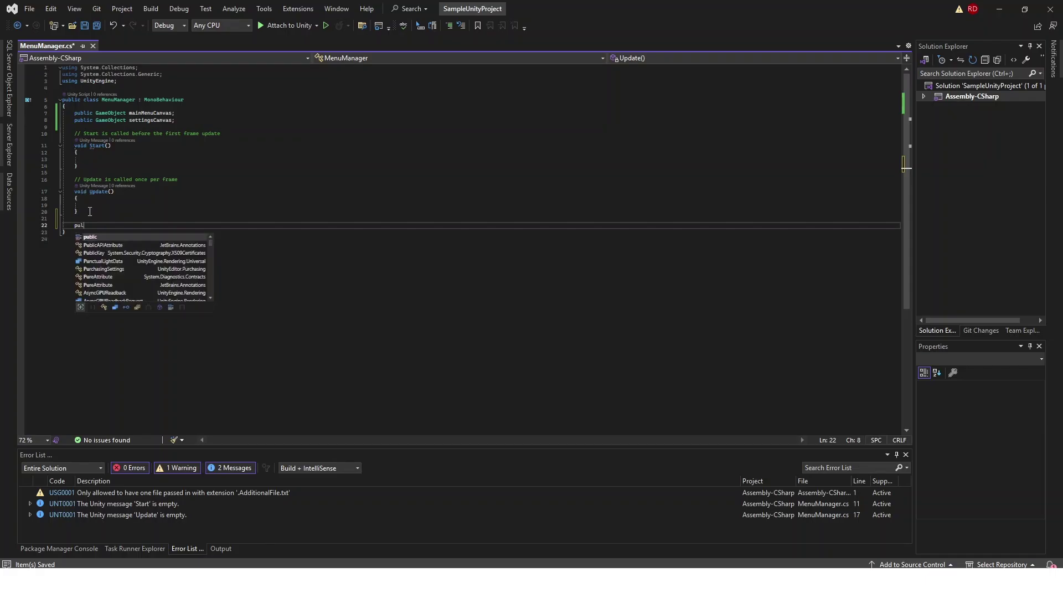
{"action": "type", "text": "pub"}
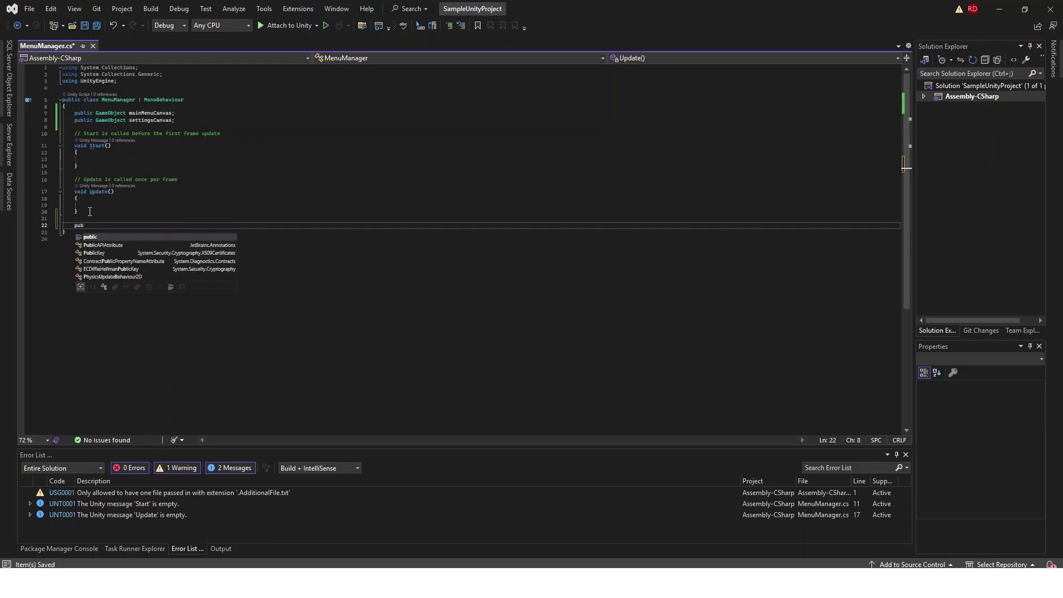
{"action": "type", "text": "lic void"}
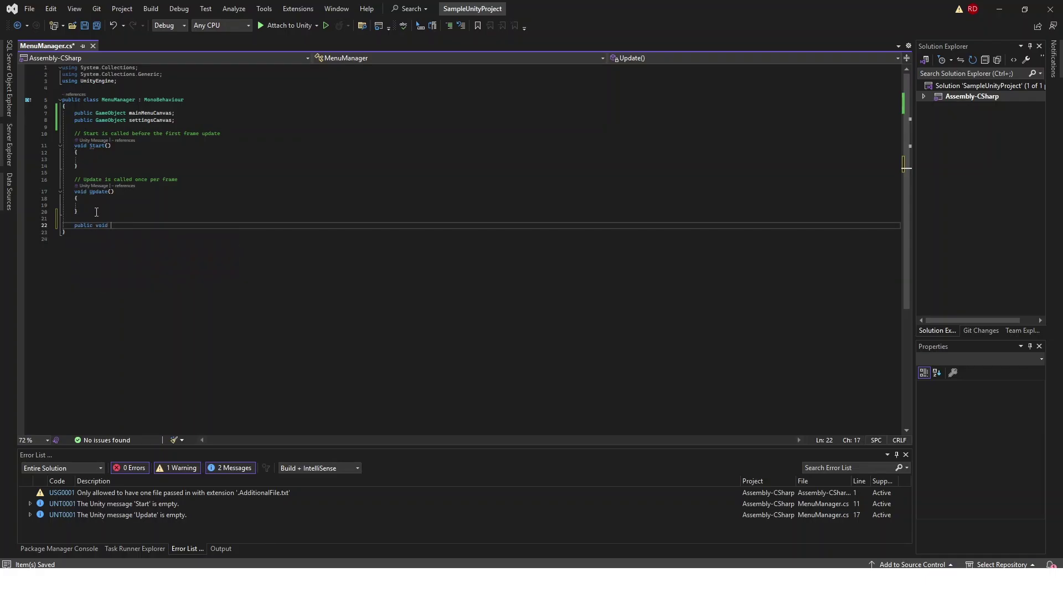
{"action": "type", "text": " O"}
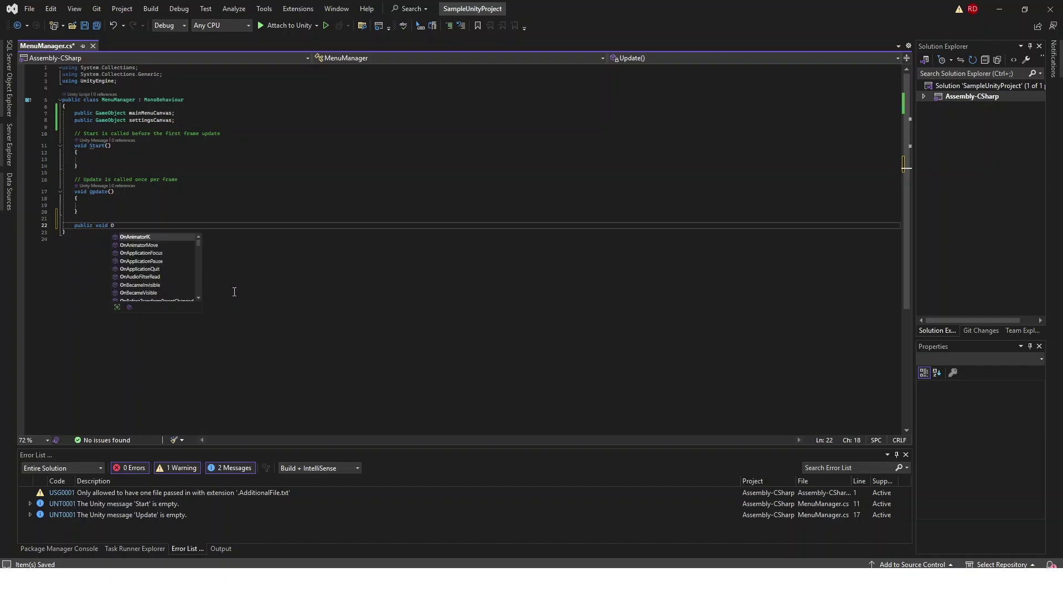
{"action": "type", "text": "nPlayButto"}
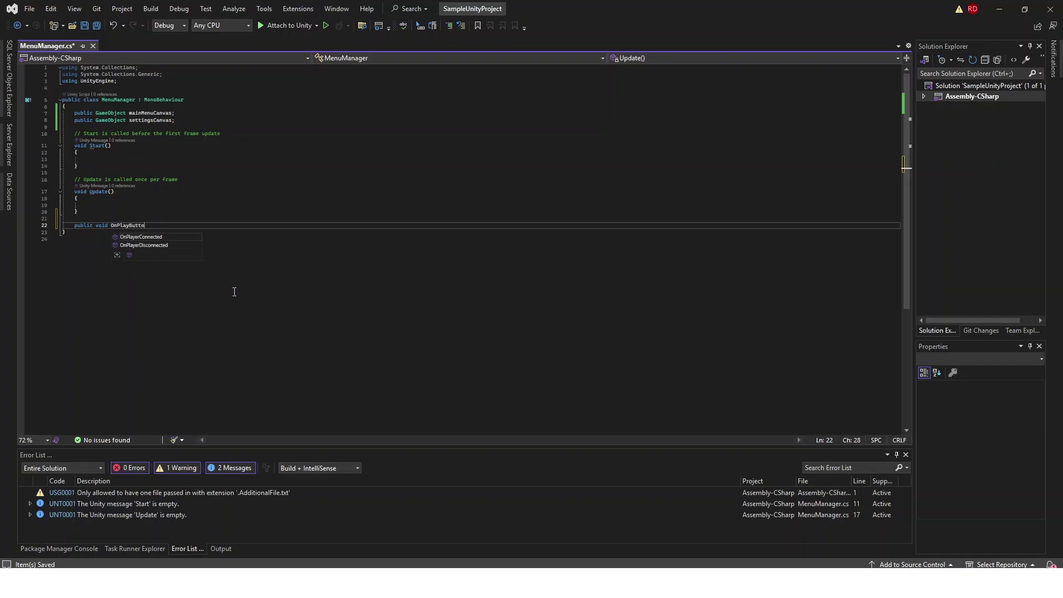
{"action": "type", "text": "nClicked("}
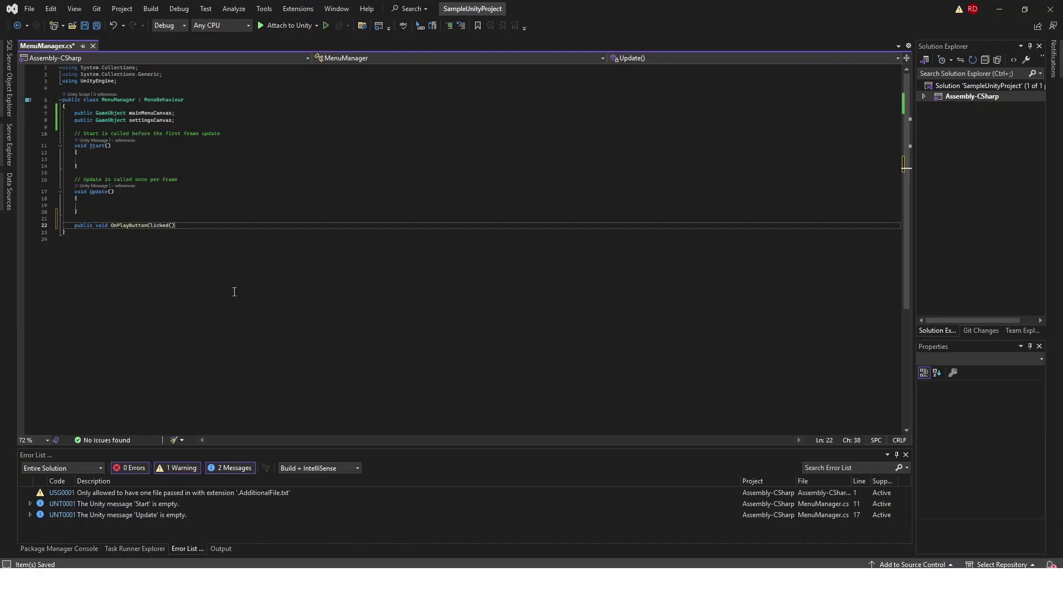
{"action": "type", "text": "{"}
{"action": "key", "text": "Return"}
{"action": "key", "text": "ctrl+s"}
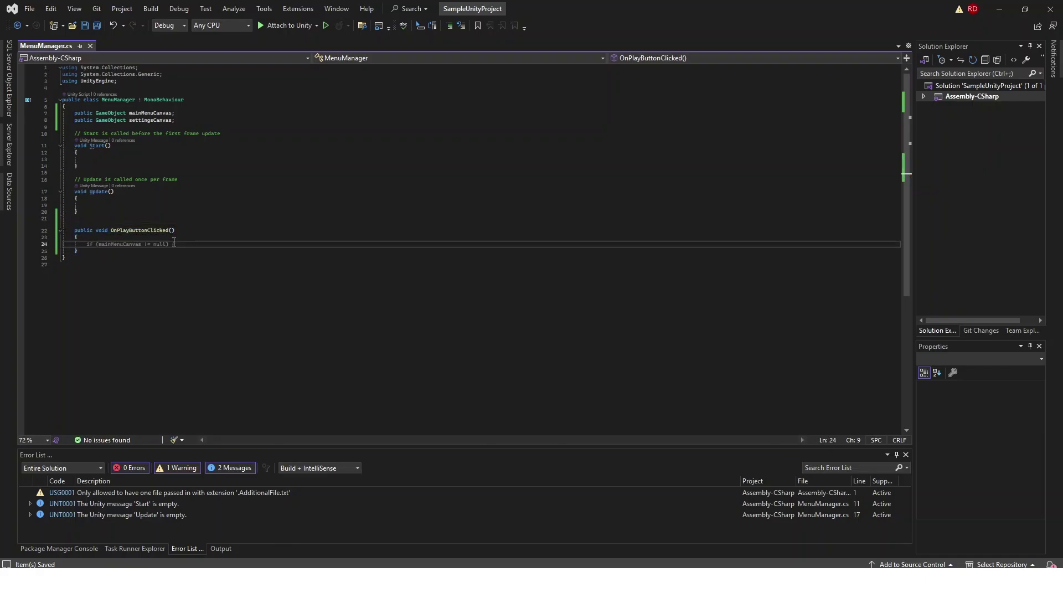
Step: Write the placeholder comment "// Something to do to play the game" inside OnPlayButtonClicked and save the script
{"action": "type", "text": "// Somethings"}
{"action": "key", "text": "BackSpace"}
{"action": "key", "text": "BackSpace"}
{"action": "key", "text": "BackSpace"}
{"action": "type", "text": "to do to play the game"}
{"action": "key", "text": "ctrl+s"}
{"action": "left_click", "coordinate": [256, 264]}
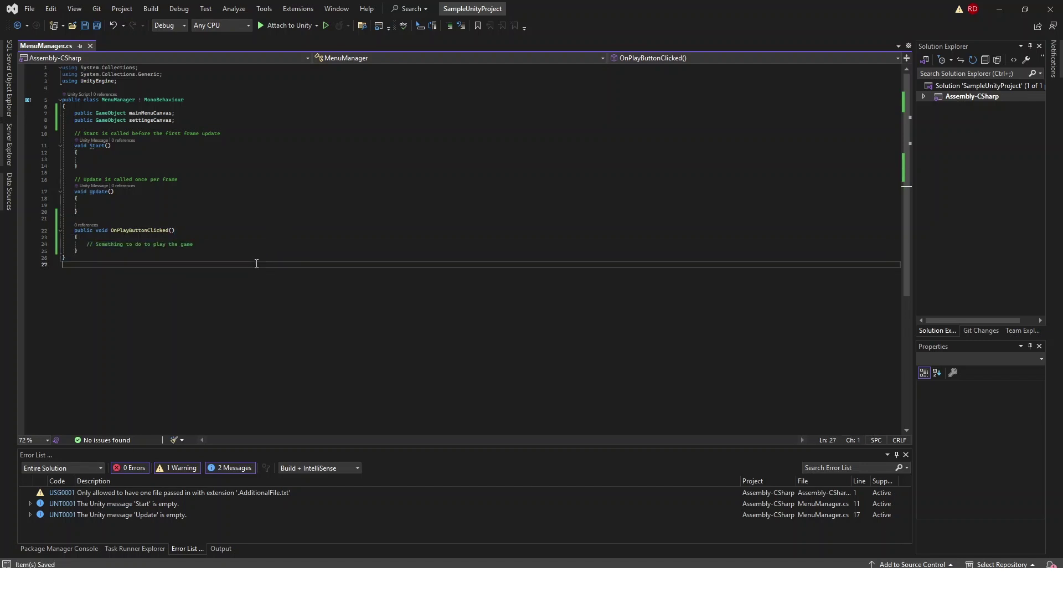
Step: Add an empty public void method OnQuitButtonCLicked() below OnPlayButtonClicked and save the script
{"action": "left_click", "coordinate": [177, 245]}
{"action": "left_click", "coordinate": [224, 251]}
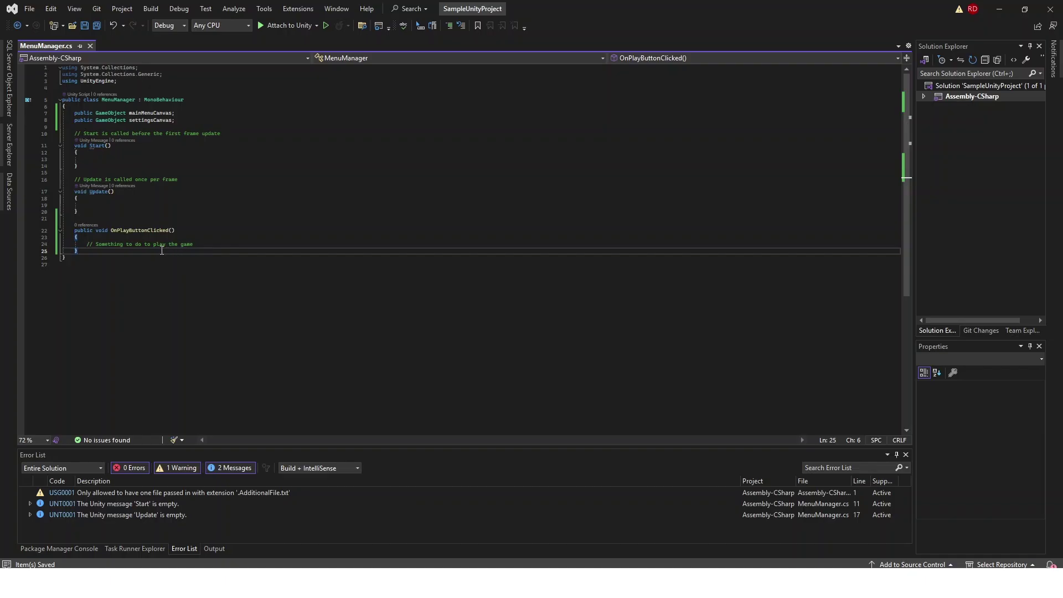
{"action": "key", "text": "Return"}
{"action": "key", "text": "Return"}
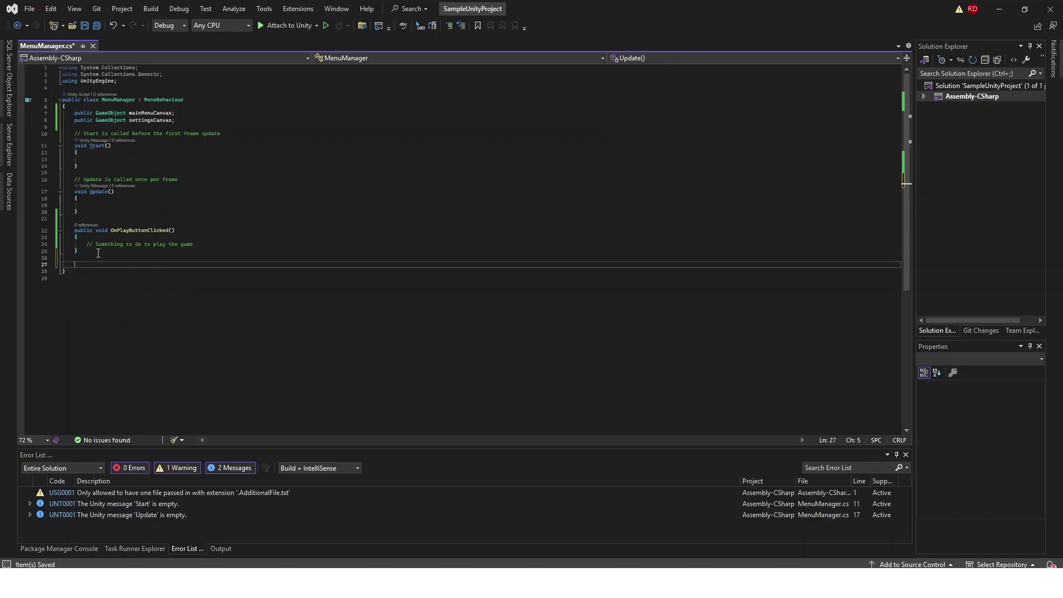
{"action": "type", "text": "public void OnQuitButtonCLicked("}
{"action": "key", "text": "Return"}
{"action": "type", "text": "{"}
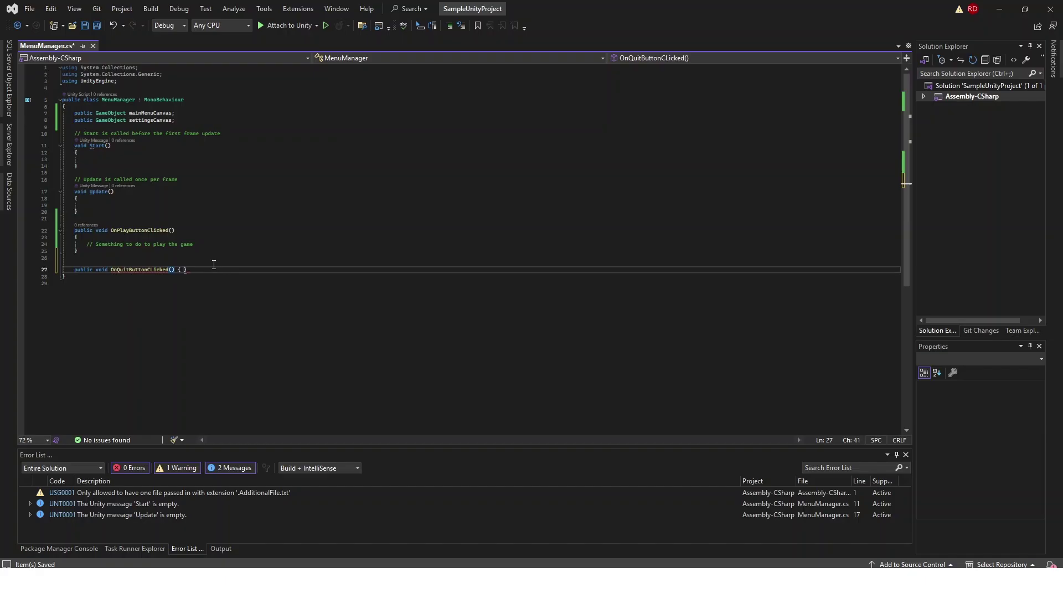
{"action": "key", "text": "Return"}
{"action": "key", "text": "ctrl+s"}
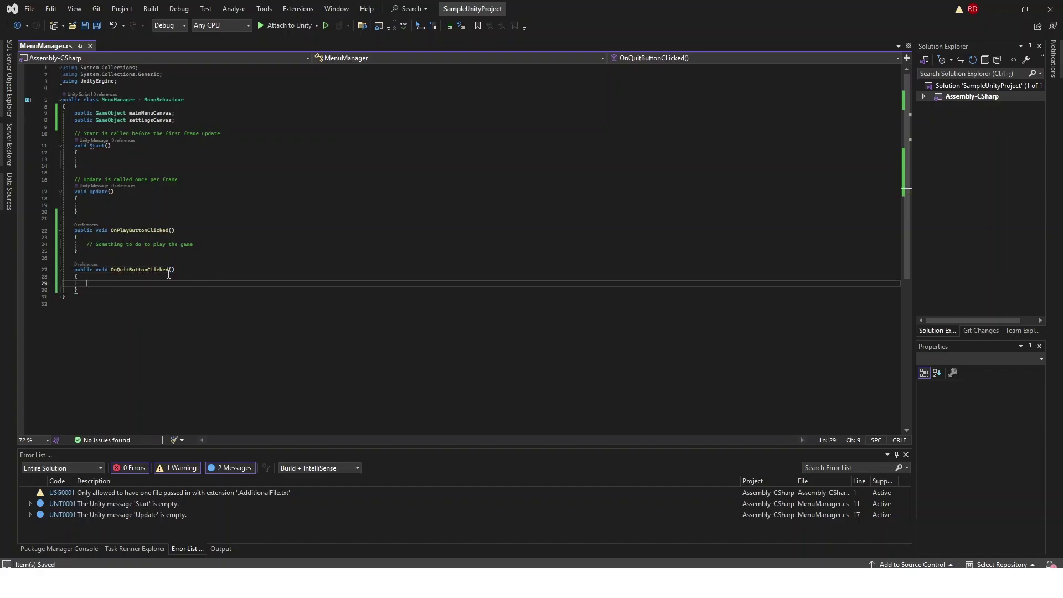
Step: Call Application.Quit(); inside the OnQuitButtonCLicked method and save the script
{"action": "type", "text": "Applica"}
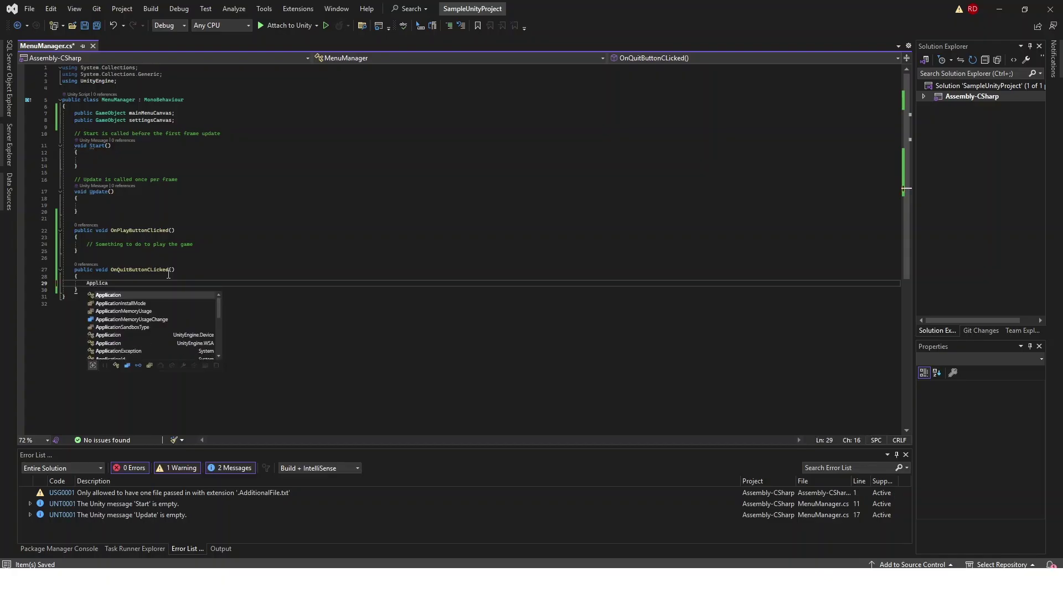
{"action": "type", "text": "tion.Q"}
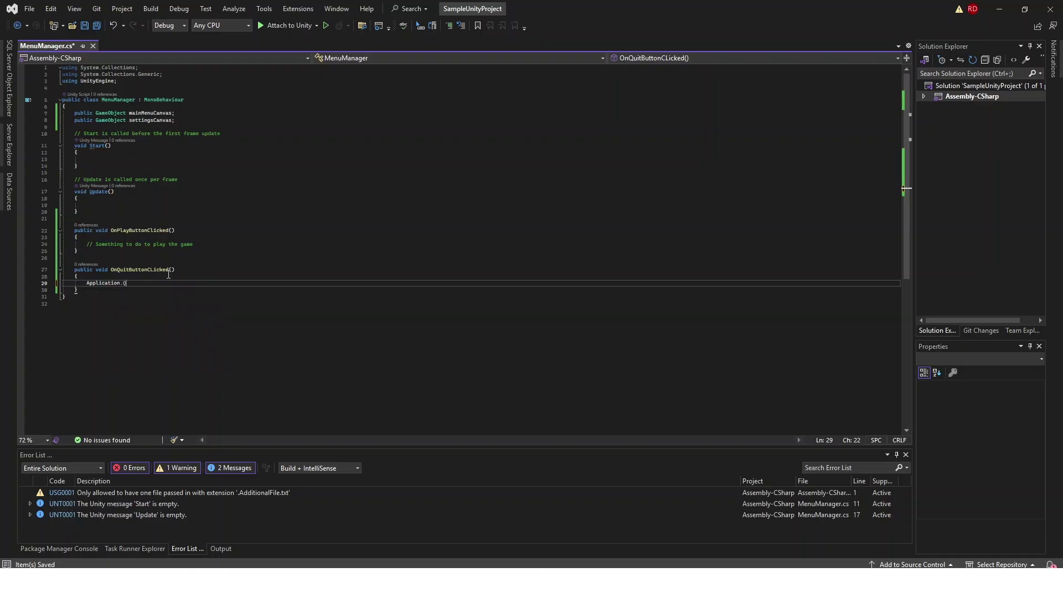
{"action": "type", "text": "uit();"}
{"action": "key", "text": "ctrl+s"}
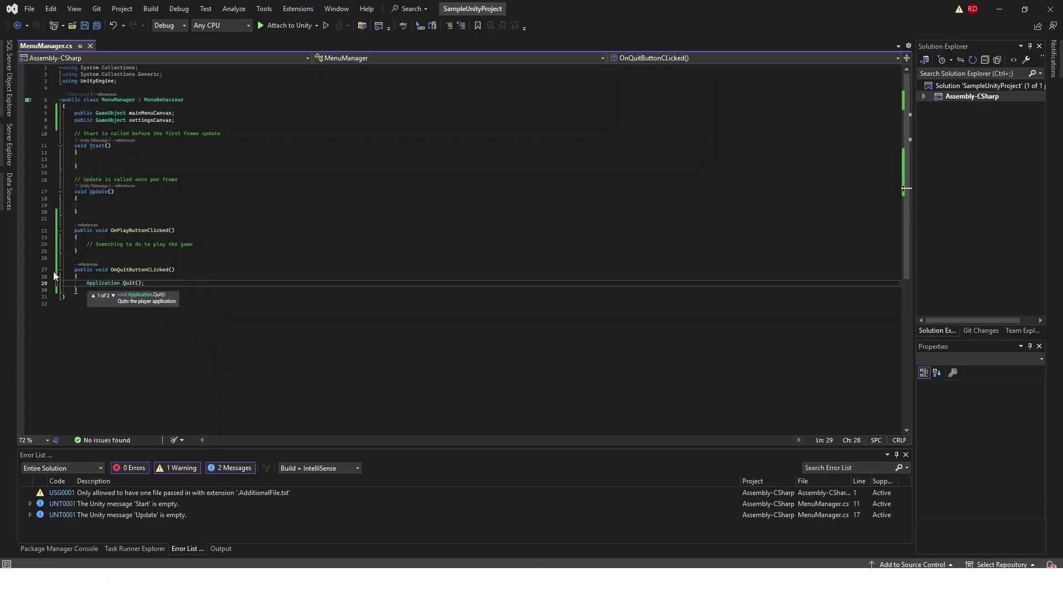
Step: Declare public void OnSettnigsButtonClicked() on a new line below the OnQuitButtonCLicked method
{"action": "left_click", "coordinate": [75, 270]}
{"action": "left_click", "coordinate": [89, 283]}
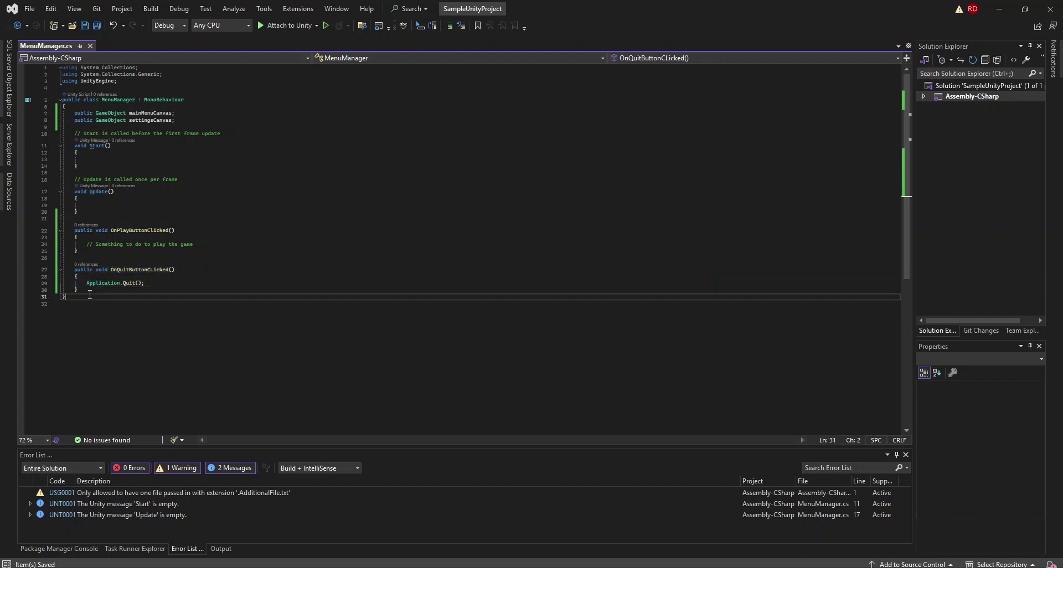
{"action": "key", "text": "Down"}
{"action": "key", "text": "End"}
{"action": "key", "text": "Return"}
{"action": "key", "text": "Return"}
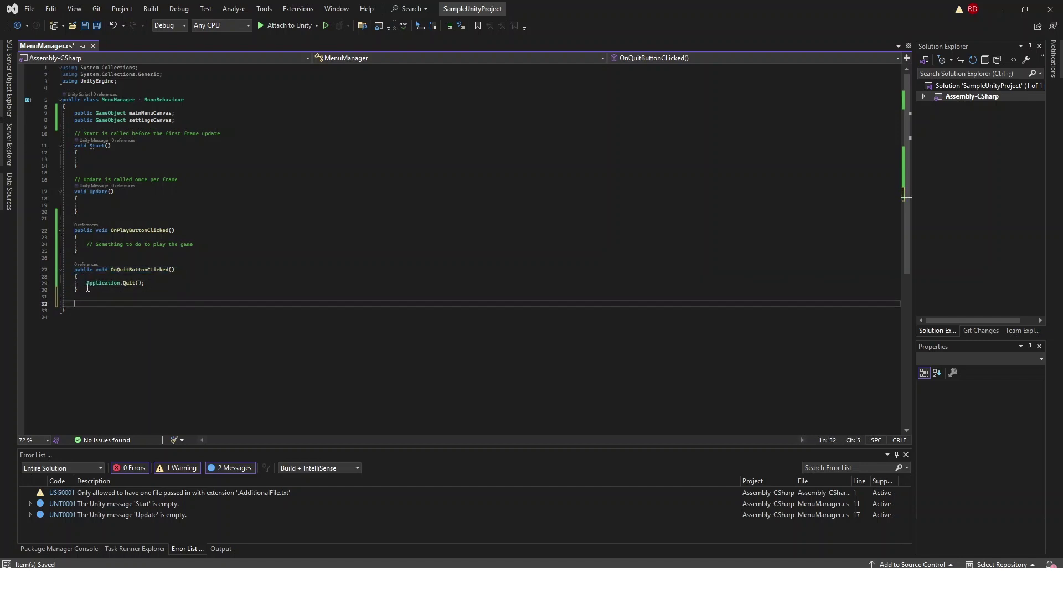
{"action": "type", "text": "PUBLIC"}
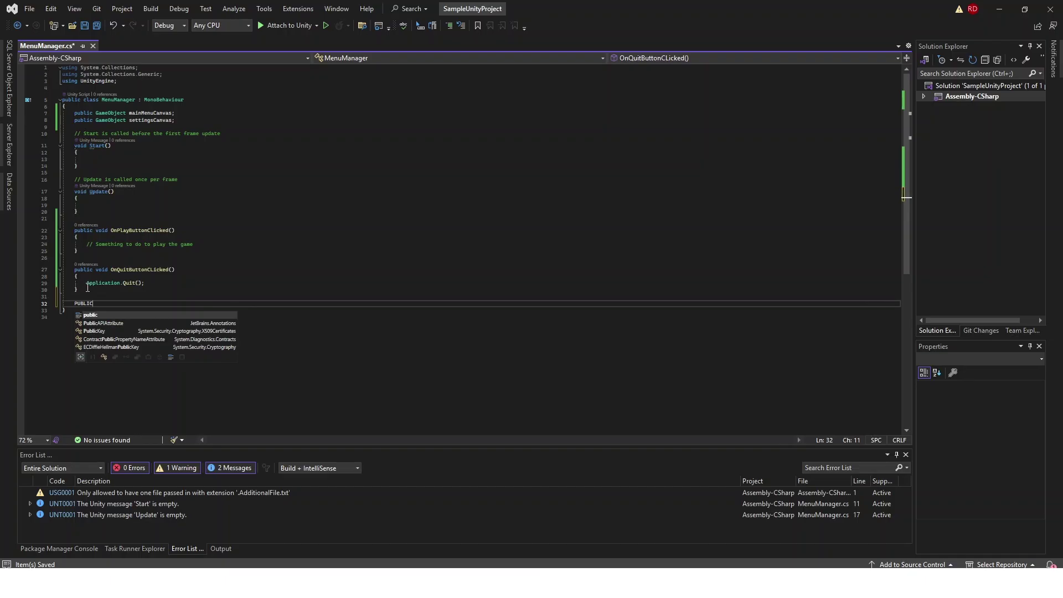
{"action": "type", "text": " VOID"}
{"action": "key", "text": "BackSpace"}
{"action": "key", "text": "BackSpace"}
{"action": "key", "text": "BackSpace"}
{"action": "key", "text": "BackSpace"}
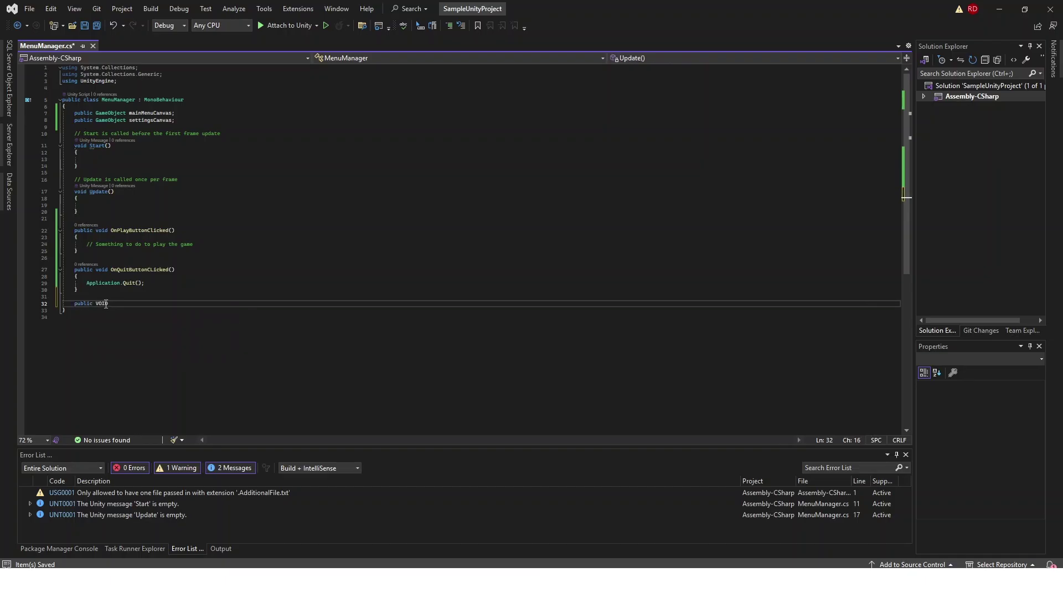
{"action": "type", "text": "void o"}
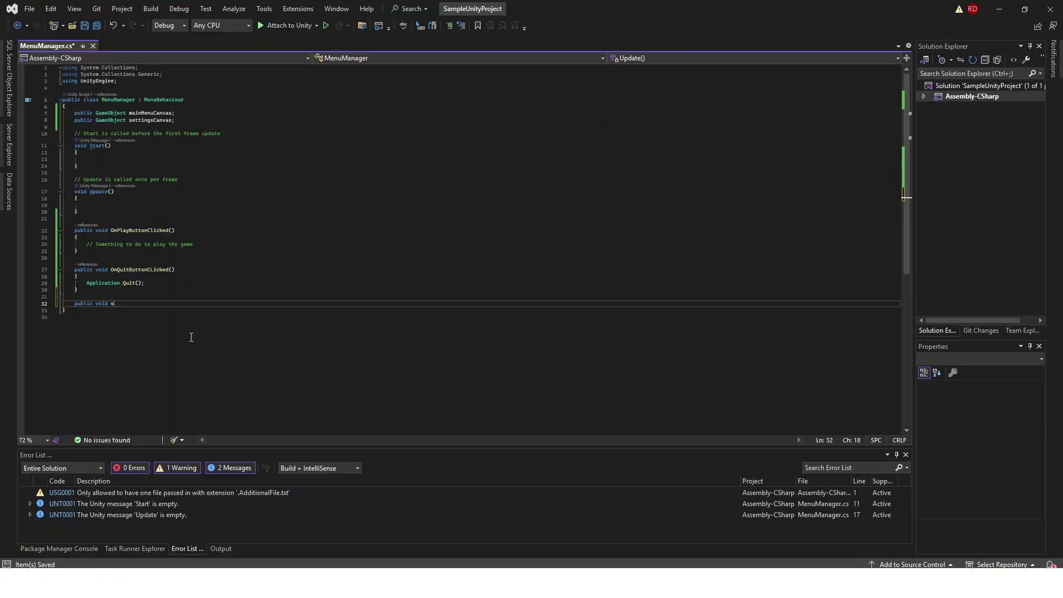
{"action": "key", "text": "BackSpace"}
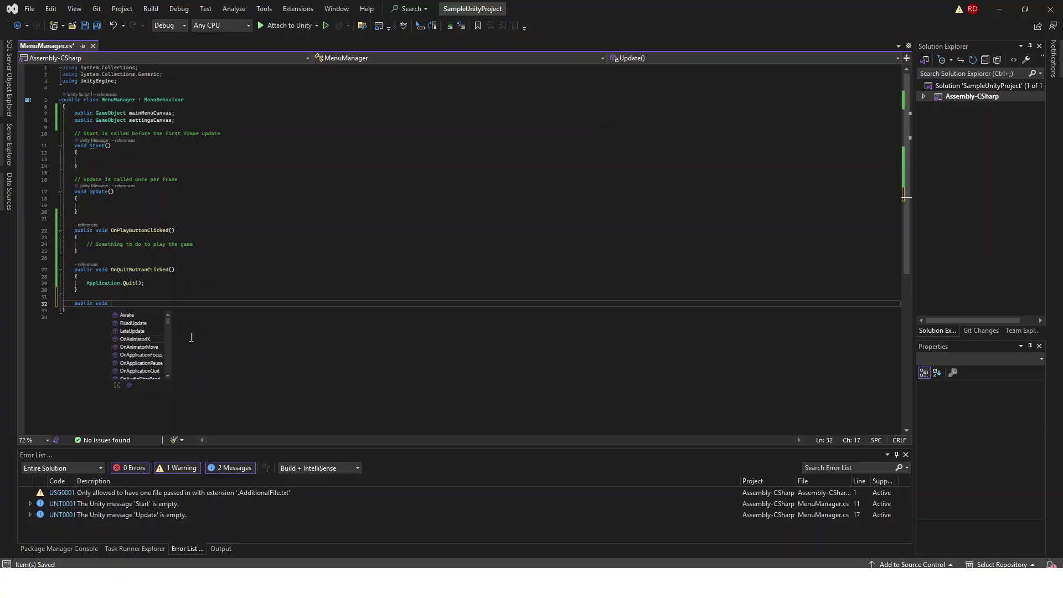
{"action": "type", "text": "OnSe"}
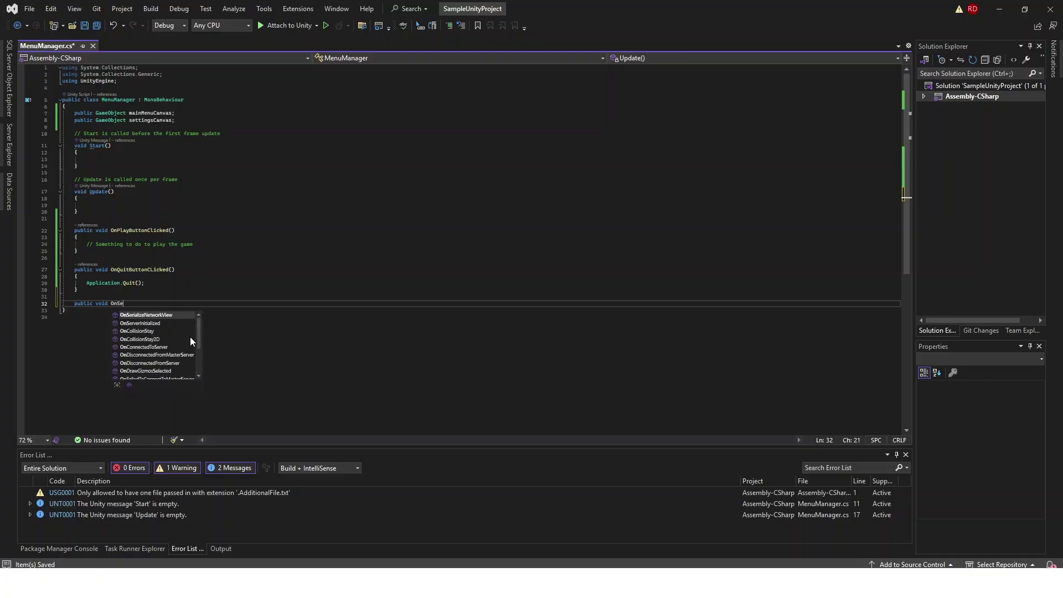
{"action": "type", "text": "ttnig"}
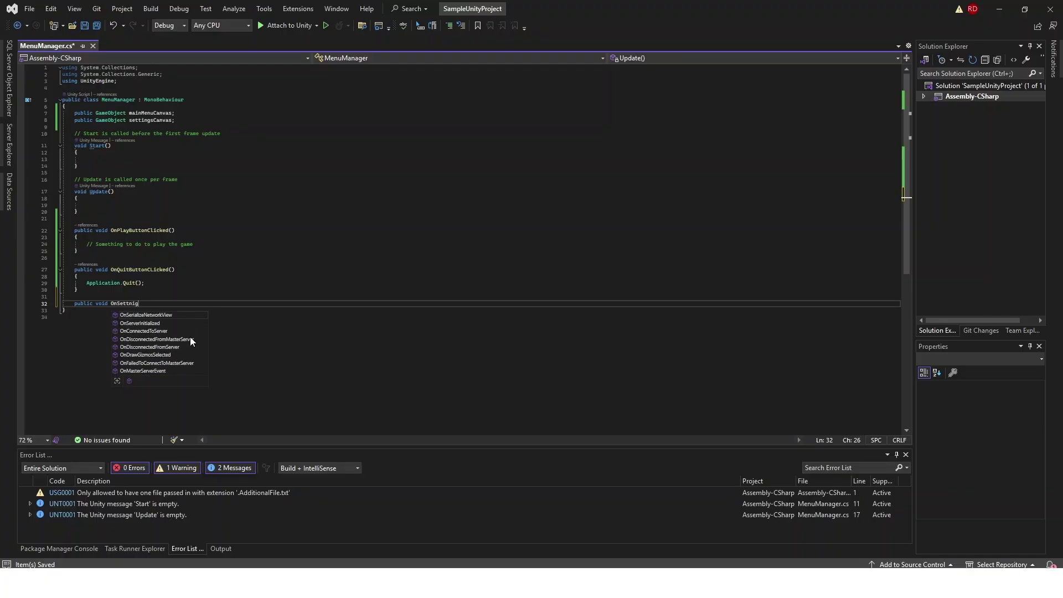
{"action": "type", "text": "sButtonClicked()"}
Step: Change the new settings method's name to OnSettingssButtonClicked, give it an empty body and save the script
{"action": "left_click", "coordinate": [126, 303]}
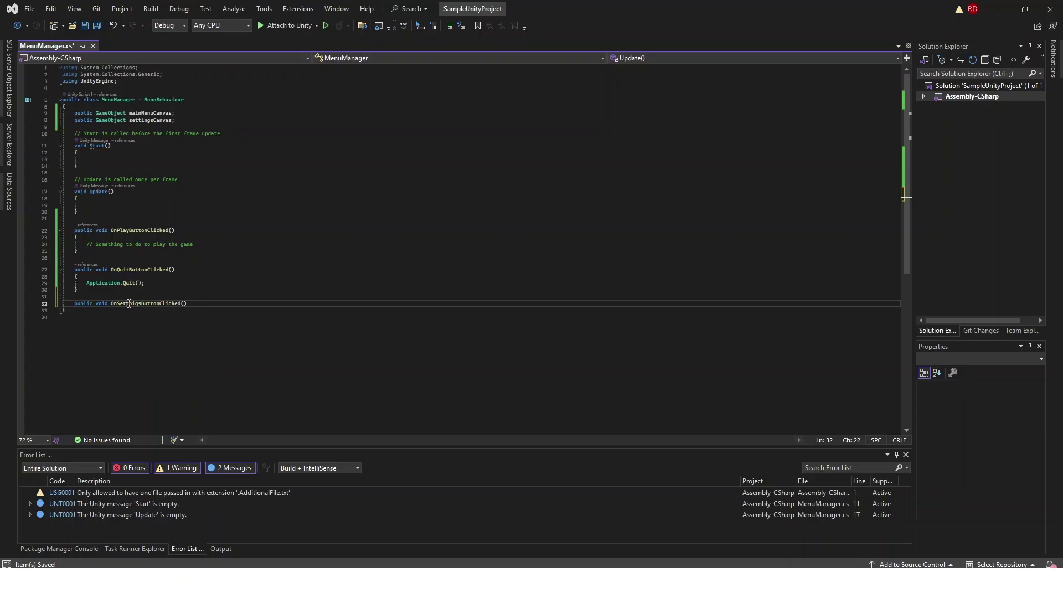
{"action": "key", "text": "Right"}
{"action": "key", "text": "Right"}
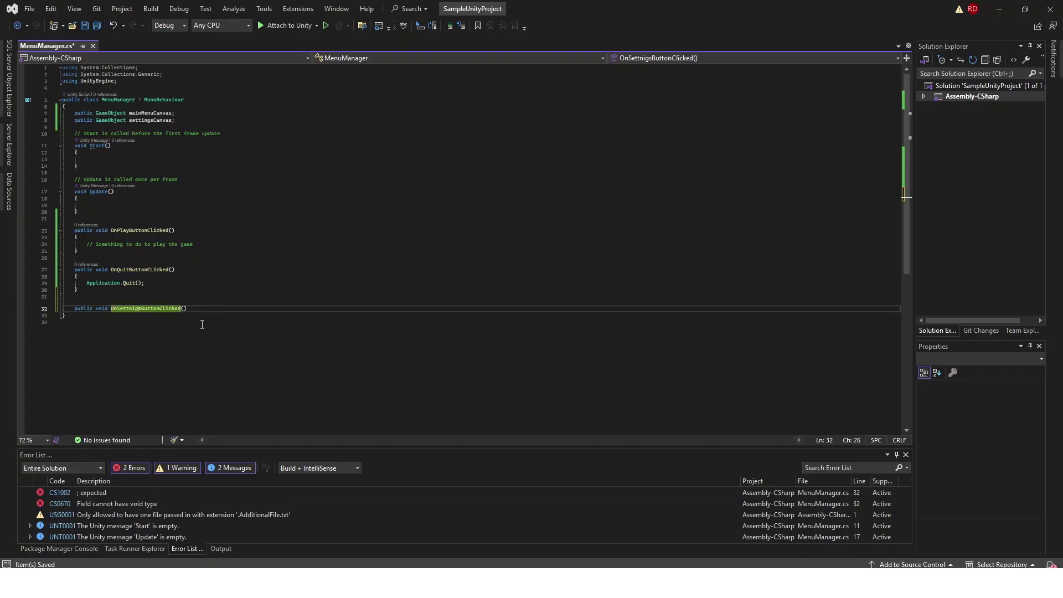
{"action": "key", "text": "BackSpace"}
{"action": "key", "text": "BackSpace"}
{"action": "key", "text": "BackSpace"}
{"action": "key", "text": "BackSpace"}
{"action": "key", "text": "BackSpace"}
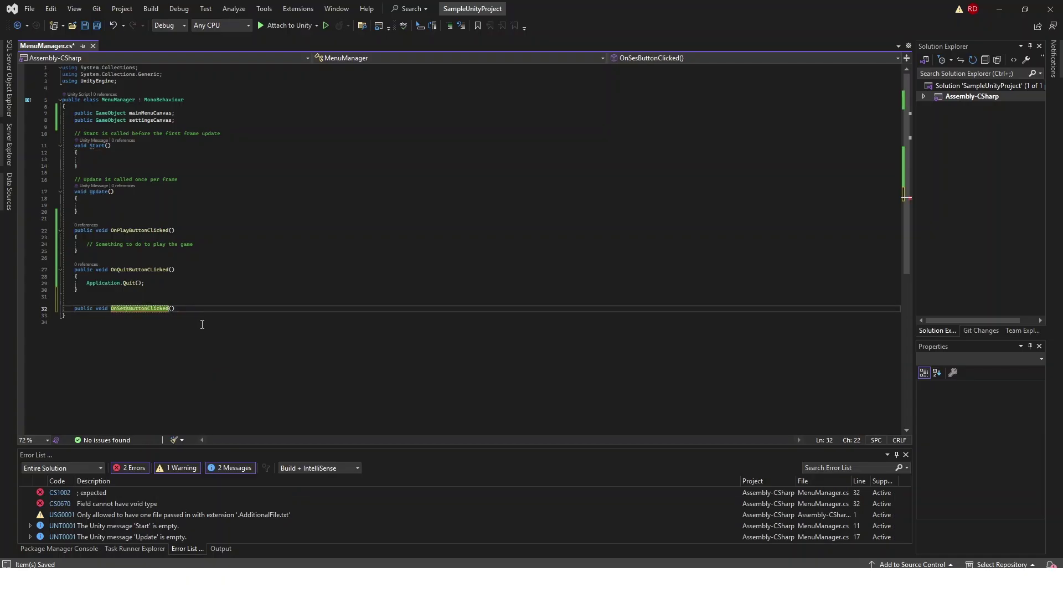
{"action": "type", "text": "ttings"}
{"action": "left_click", "coordinate": [209, 308]}
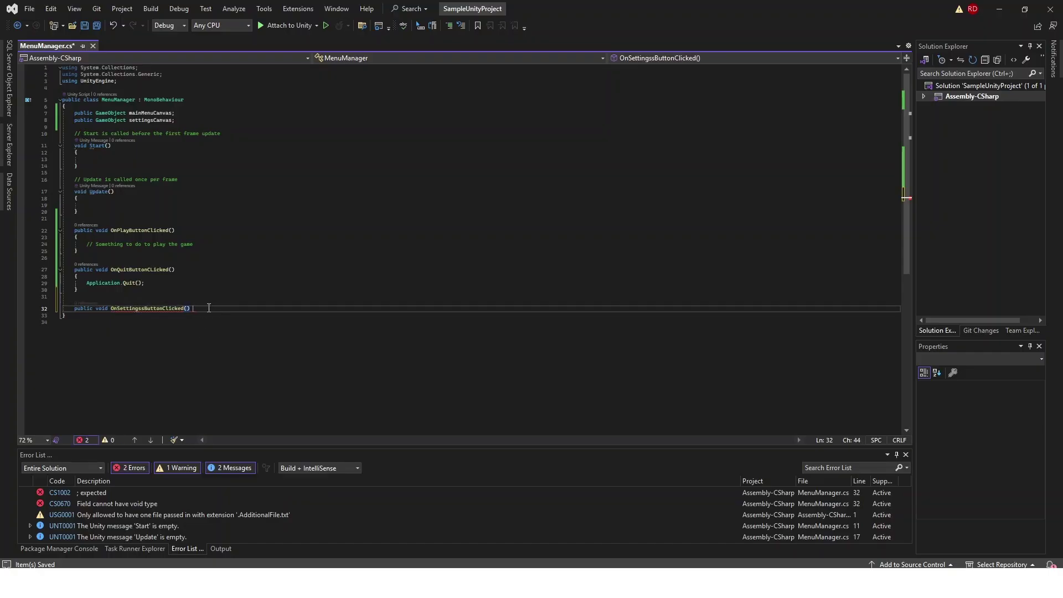
{"action": "type", "text": "{"}
{"action": "key", "text": "Return"}
{"action": "key", "text": "ctrl+s"}
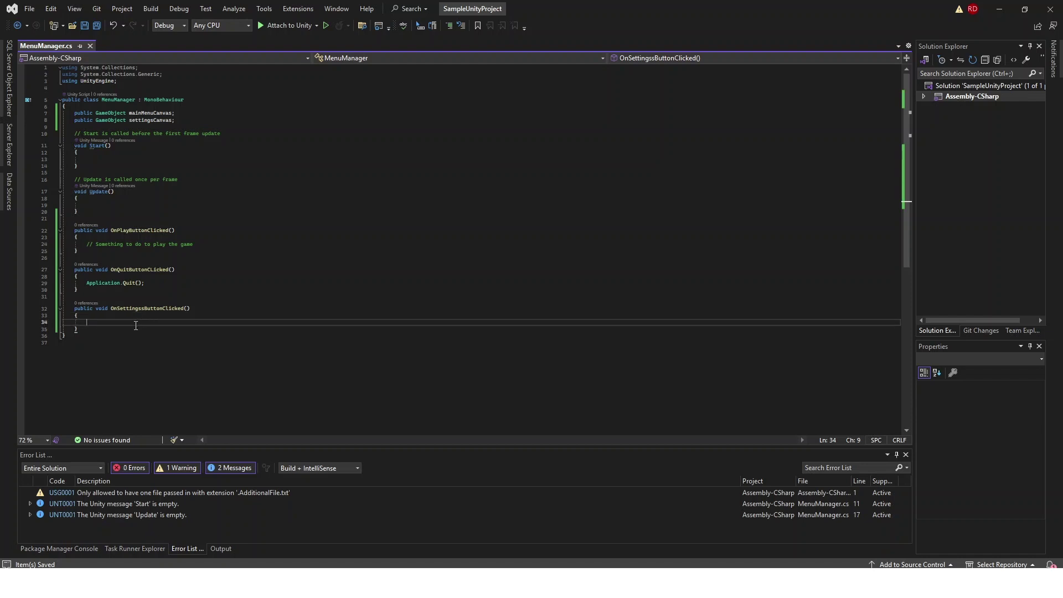
Step: Write settingsCanvas.SetActive(true); and mainMenuCanvas.SetActive(false); inside OnSettingssButtonClicked and save the script
{"action": "type", "text": "sett"}
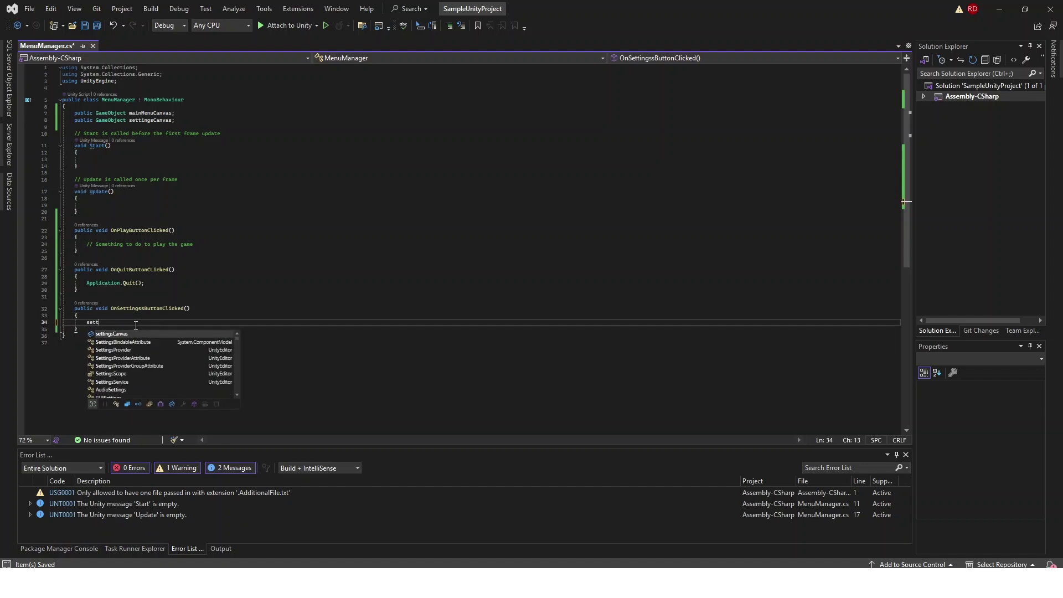
{"action": "type", "text": "ingsCanvas.Se"}
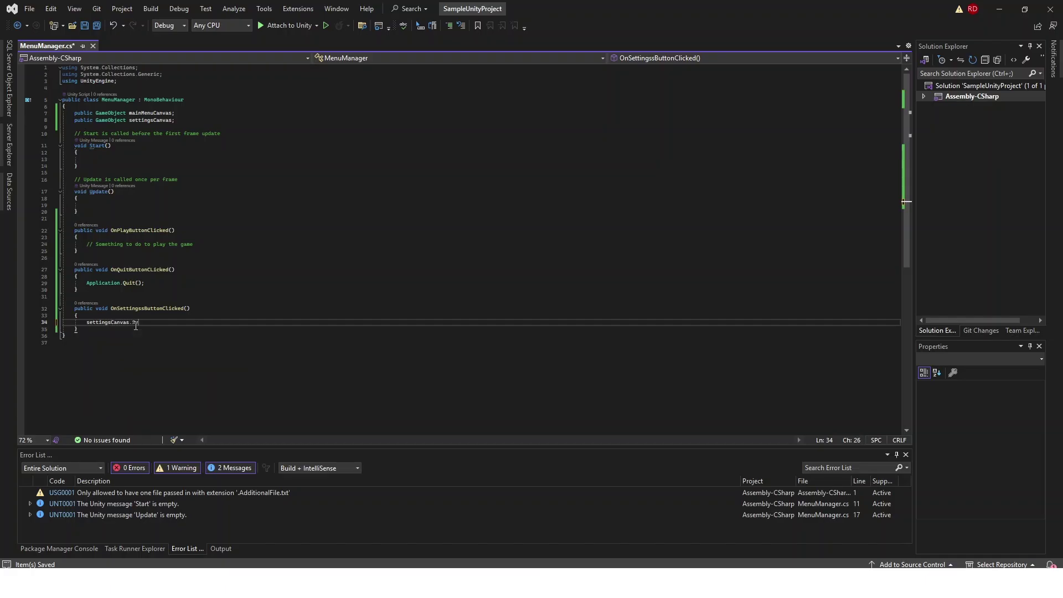
{"action": "type", "text": "tActive(true);"}
{"action": "key", "text": "Return"}
{"action": "type", "text": "mai"}
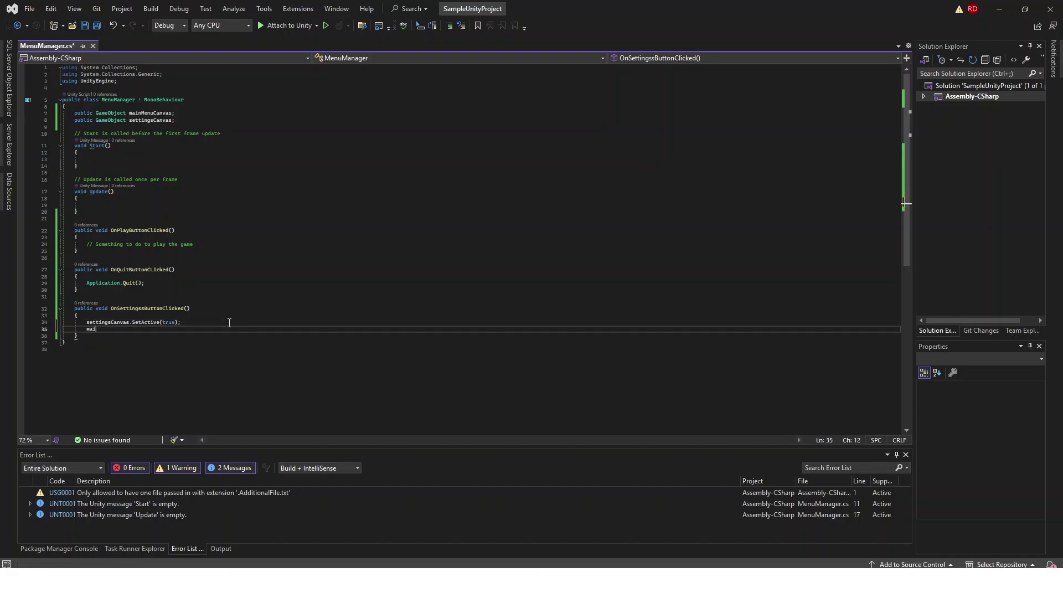
{"action": "type", "text": "nMenuCanvas.SetActive(fasle);"}
{"action": "key", "text": "ctrl+s"}
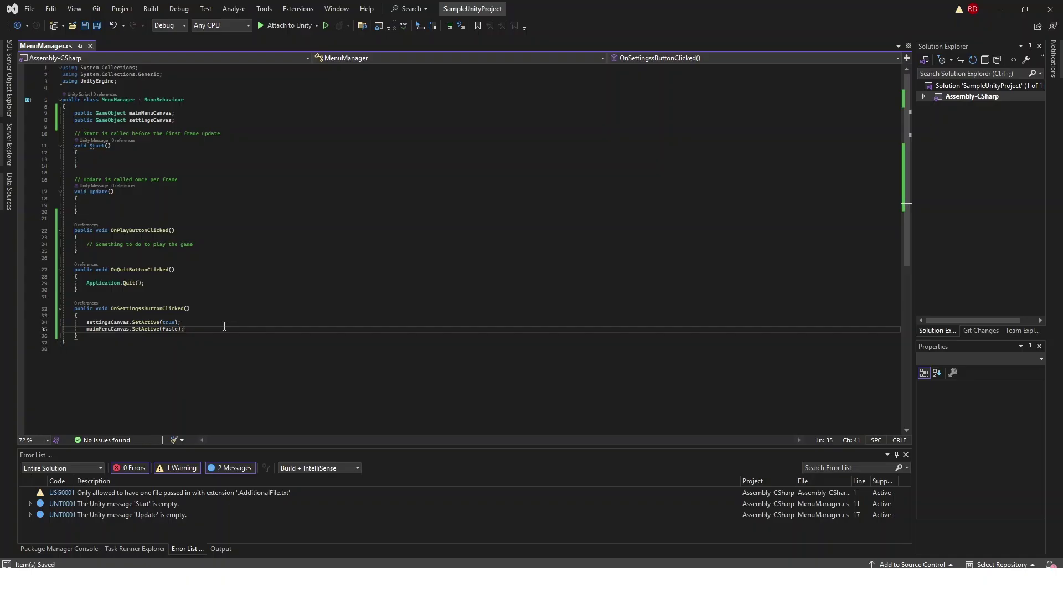
{"action": "double_click", "coordinate": [167, 329]}
{"action": "type", "text": "false"}
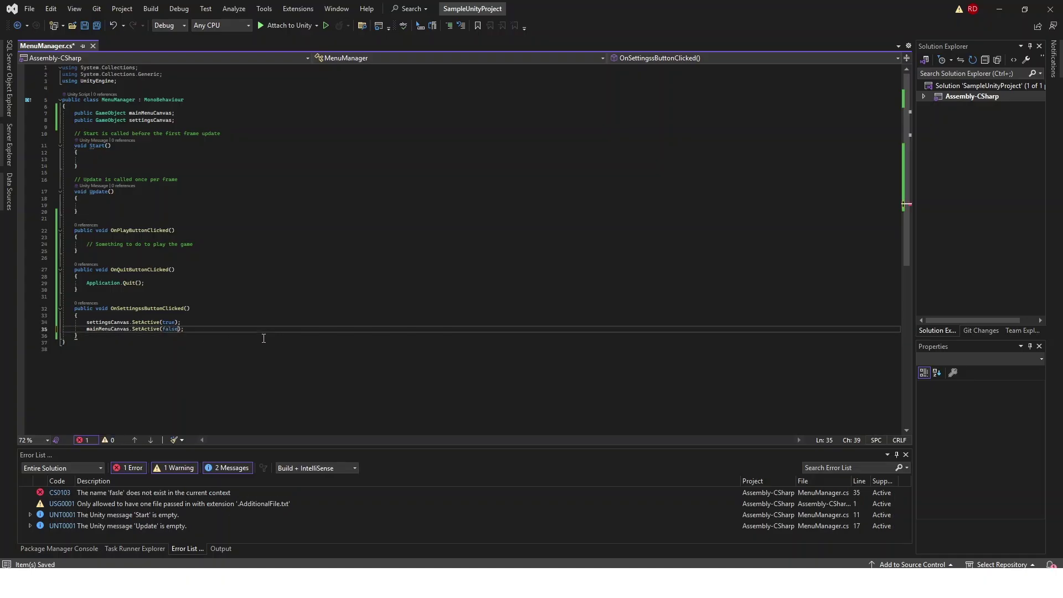
{"action": "key", "text": "End"}
{"action": "key", "text": "ctrl+s"}
Step: Add an empty public void method OnBackButtonClicked() below OnSettingssButtonClicked and save the script
{"action": "left_click", "coordinate": [85, 335]}
{"action": "key", "text": "Return"}
{"action": "key", "text": "Return"}
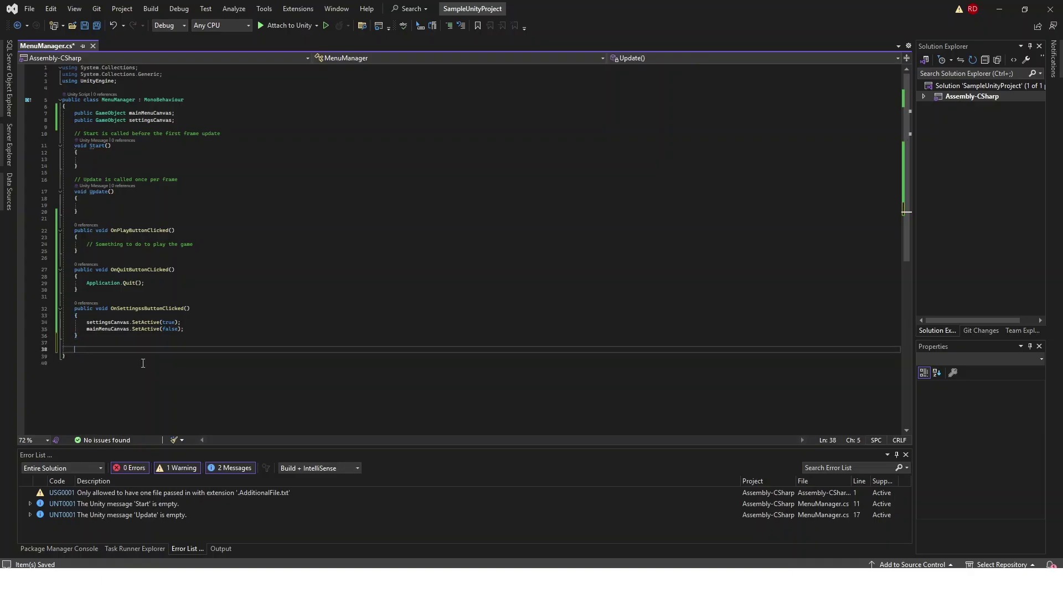
{"action": "type", "text": "publi"}
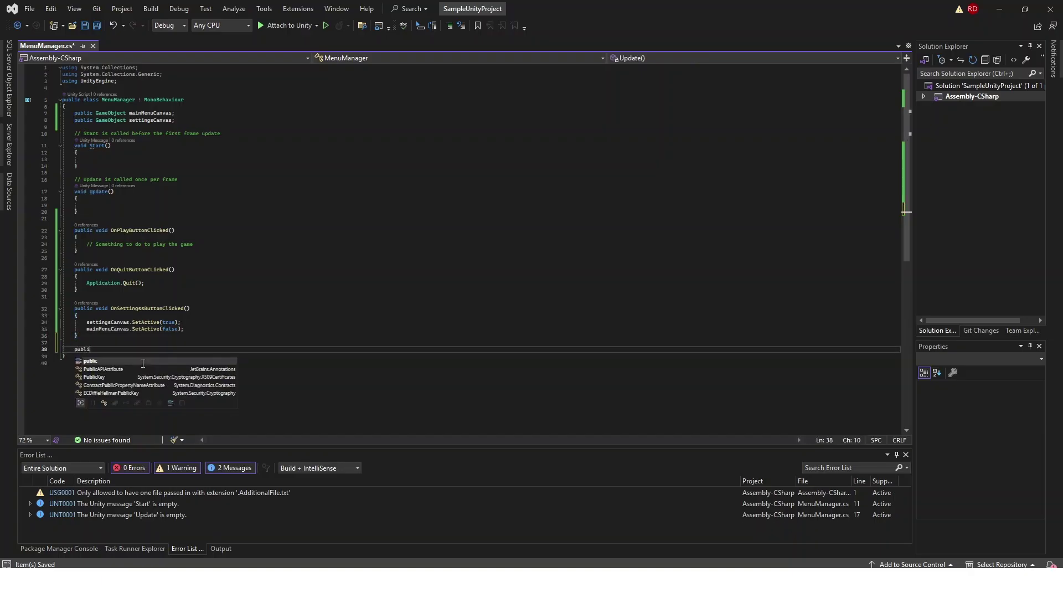
{"action": "type", "text": "c void OnBackButtonClick"}
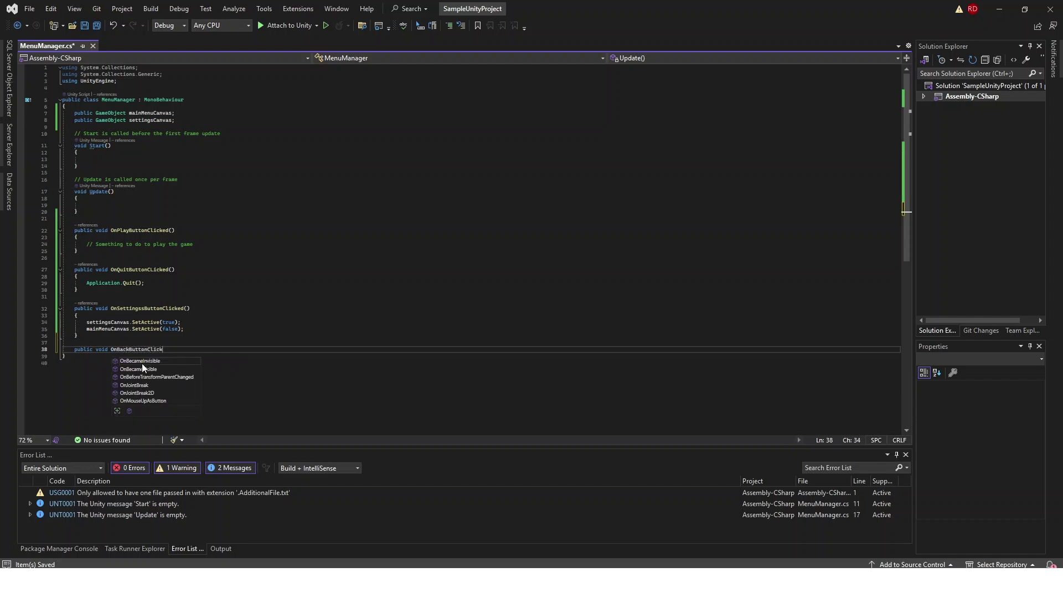
{"action": "type", "text": "ed() {"}
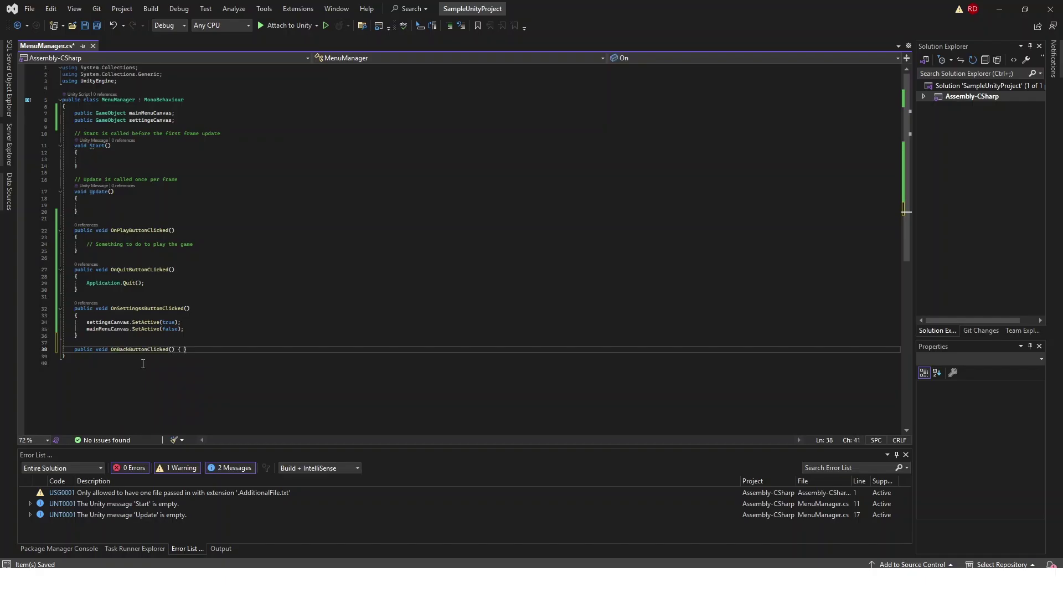
{"action": "key", "text": "Return"}
{"action": "type", "text": "{"}
{"action": "key", "text": "Return"}
{"action": "key", "text": "ctrl+s"}
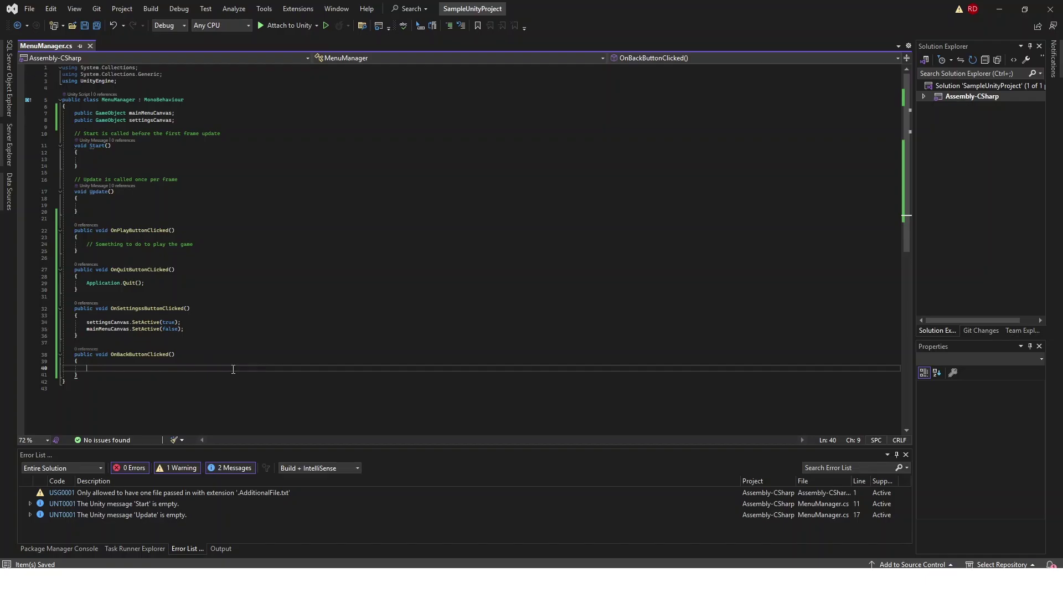
Step: Write mainMenuCanvas.SetActive(true); and settingsCanvas.SetActive(false); inside OnBackButtonClicked and save the script
{"action": "type", "text": "mainMenuCanvas.SetAvtice(true);"}
{"action": "key", "text": "ctrl+s"}
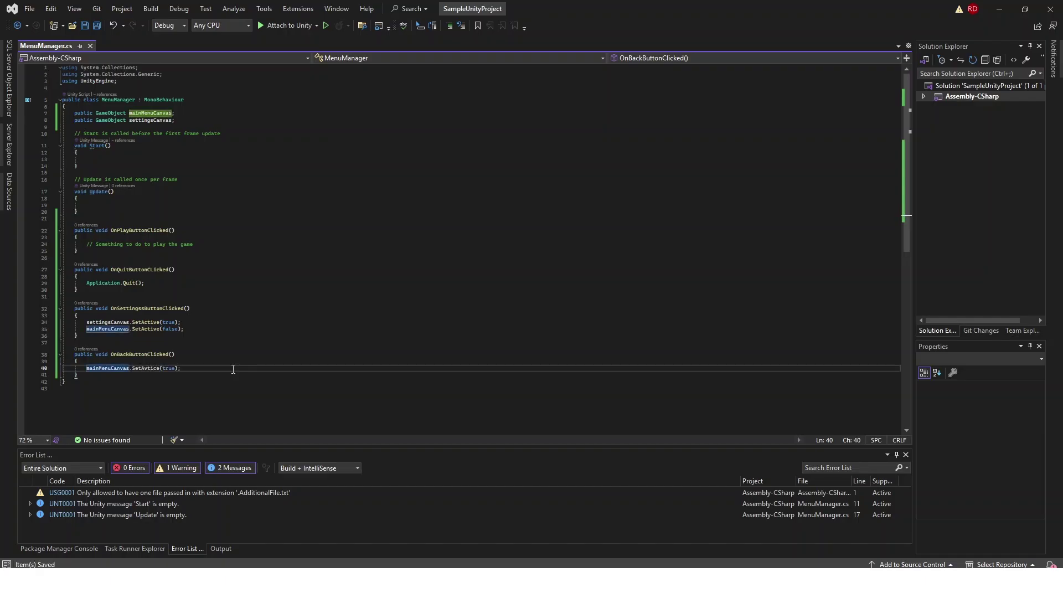
{"action": "key", "text": "Return"}
{"action": "type", "text": "se"}
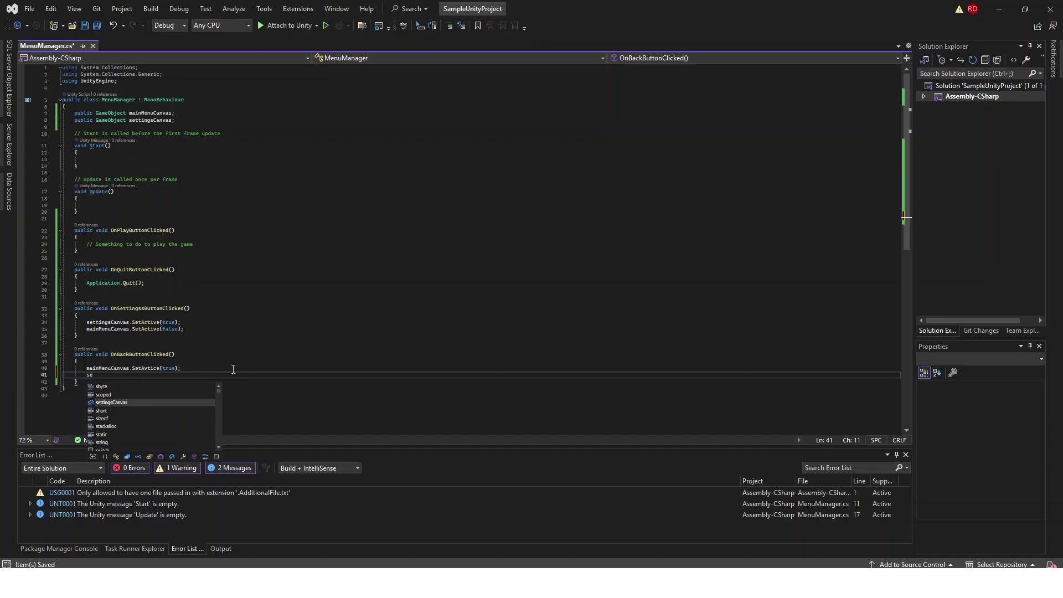
{"action": "type", "text": "ttin"}
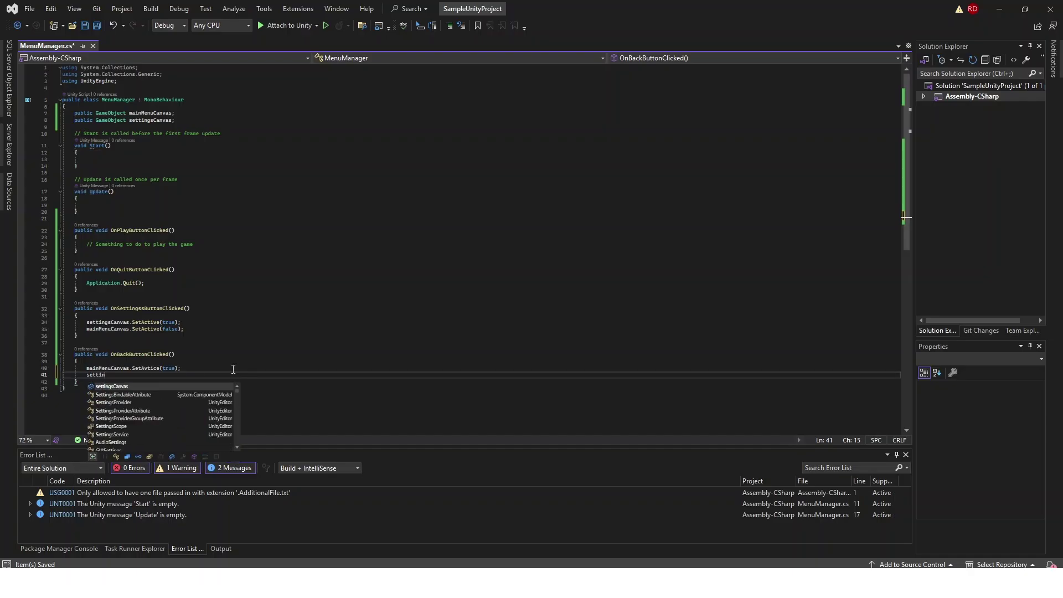
{"action": "type", "text": "gsCan"}
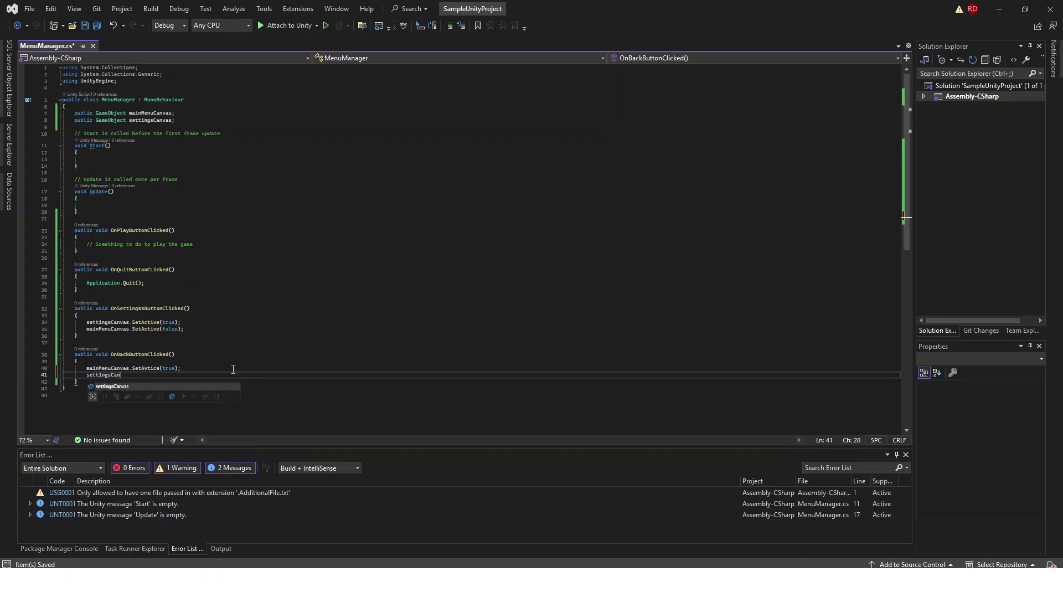
{"action": "type", "text": "vas.Se"}
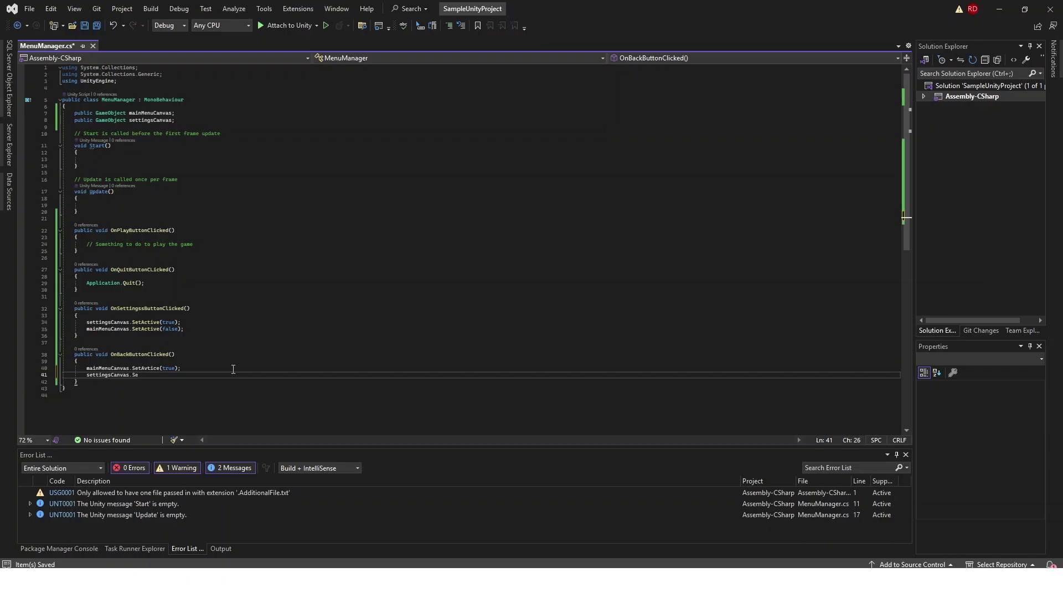
{"action": "type", "text": "tActive(false);"}
{"action": "key", "text": "ctrl+s"}
{"action": "double_click", "coordinate": [147, 368]}
{"action": "type", "text": "SetActi"}
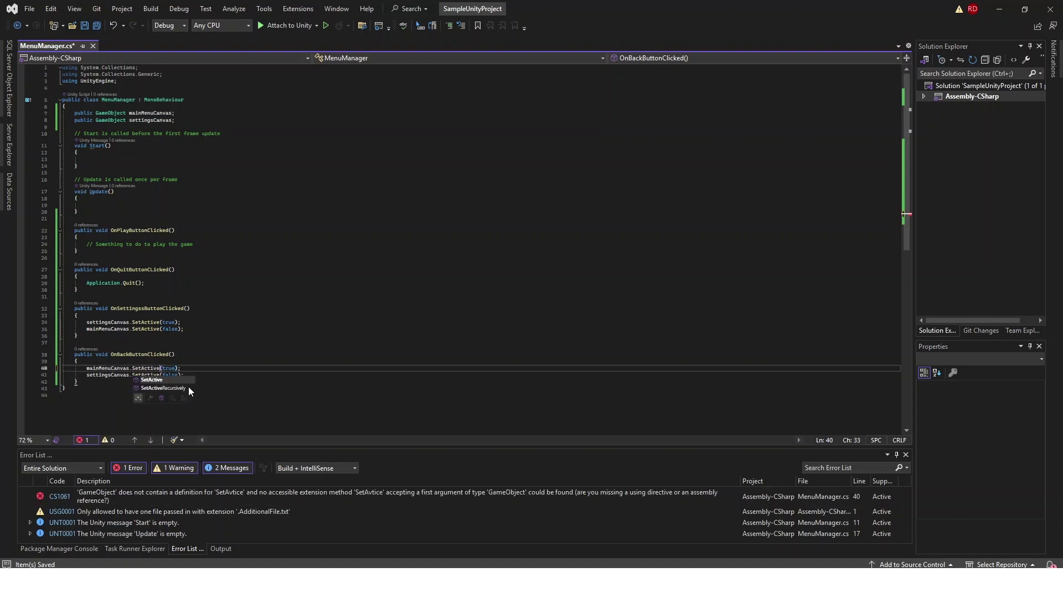
{"action": "type", "text": "ve"}
{"action": "key", "text": "End"}
{"action": "key", "text": "ctrl+s"}
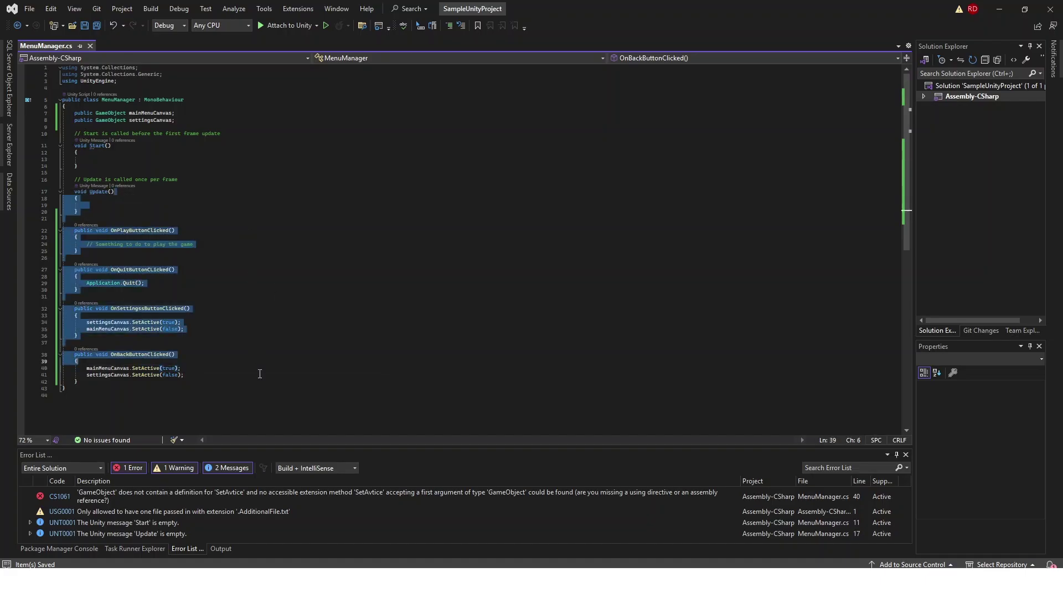
Step: Delete the unused Start and Update methods with their comments from MenuManager and save the script
{"action": "left_click_drag", "start_coordinate": [78, 211], "coordinate": [62, 123]}
{"action": "key", "text": "Delete"}
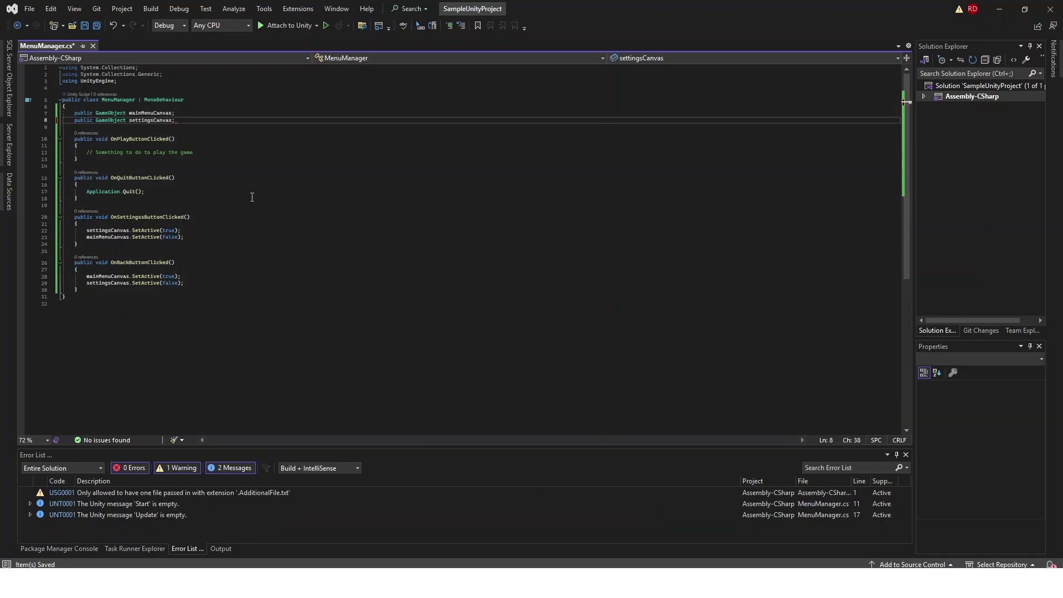
{"action": "key", "text": "ctrl+s"}
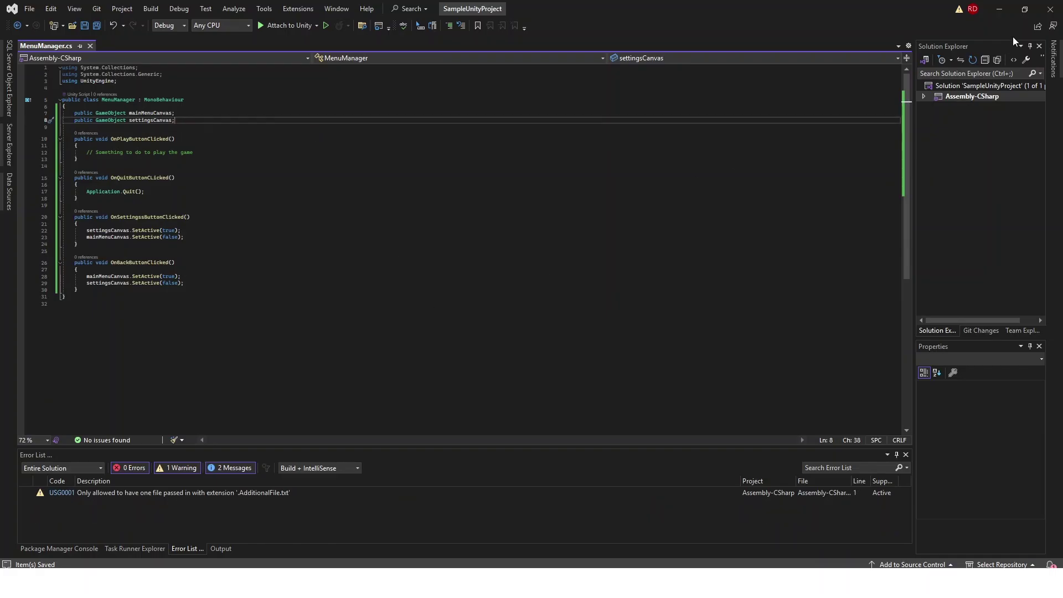
Step: Switch to the Unity editor and create an empty GameObject named Manager in the scene
{"action": "left_click", "coordinate": [995, 11]}
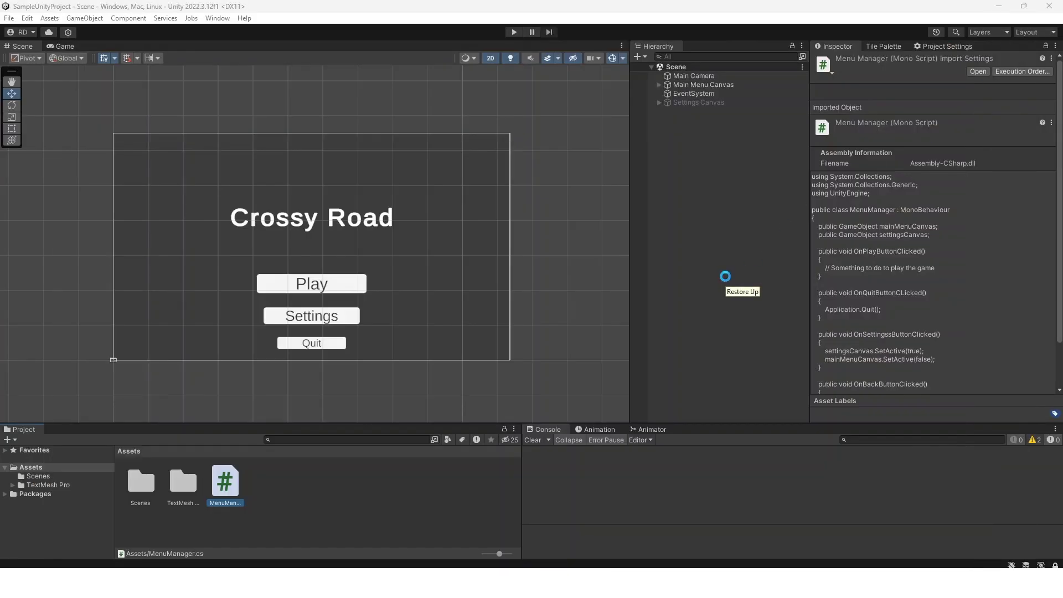
{"action": "left_click", "coordinate": [704, 219]}
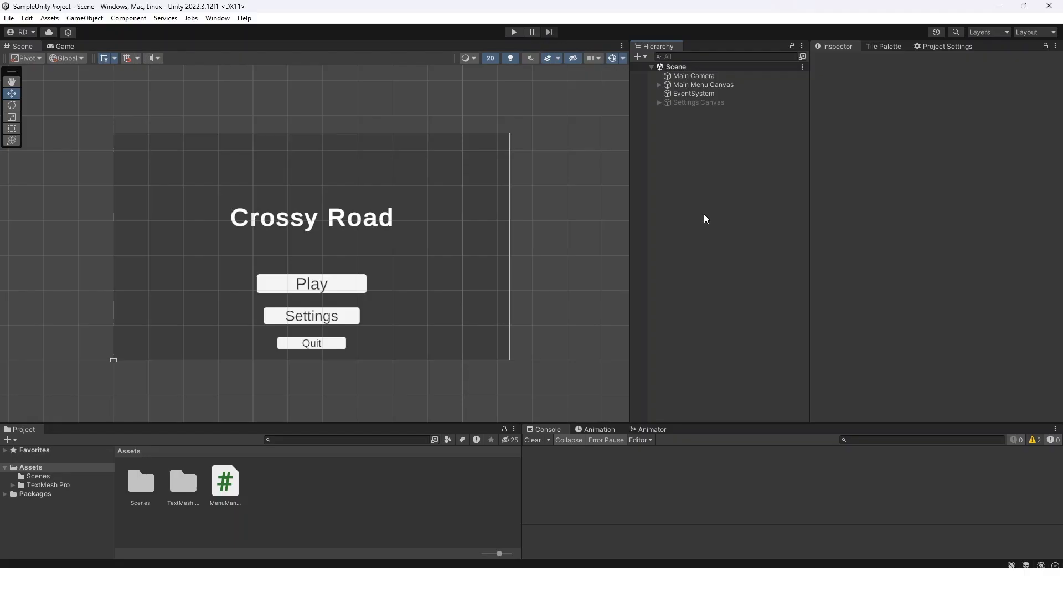
{"action": "right_click", "coordinate": [704, 216]}
{"action": "left_click", "coordinate": [755, 367]}
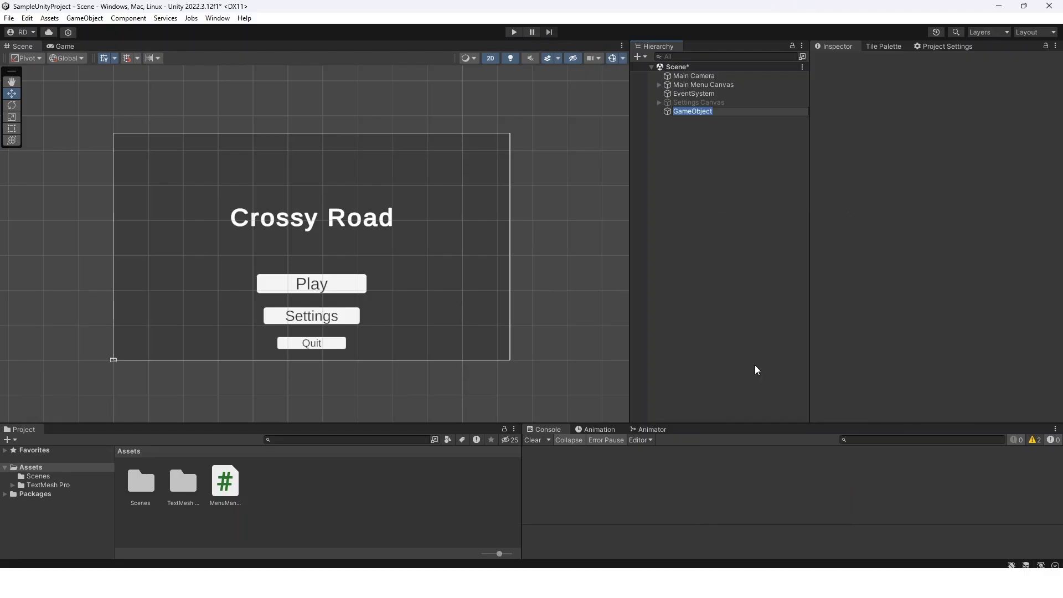
{"action": "type", "text": "Mana"}
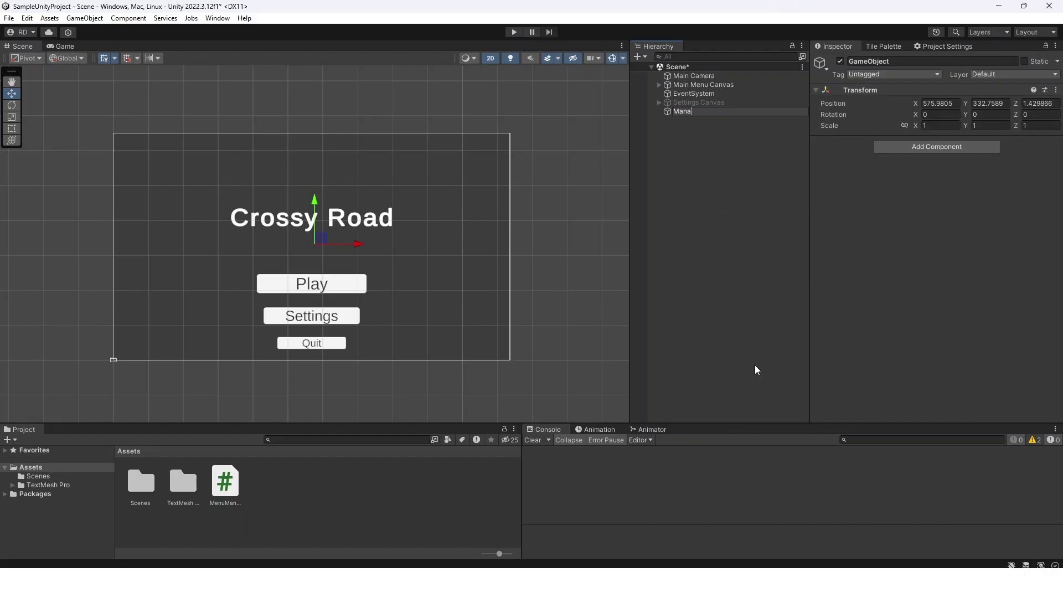
{"action": "type", "text": "ger"}
{"action": "key", "text": "Return"}
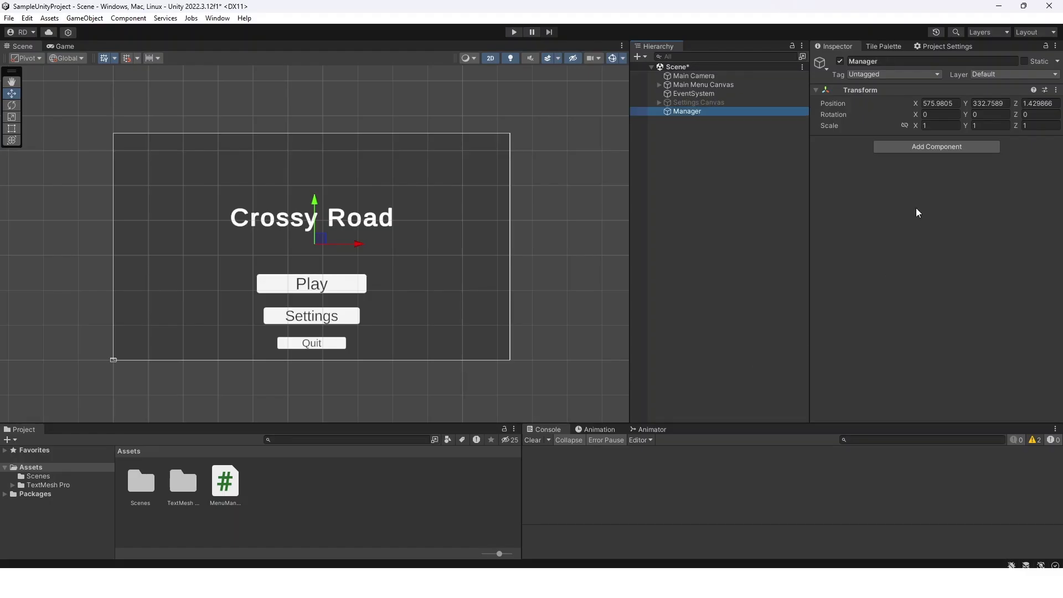
Step: Add the MenuManager script to Manager and assign Main Menu Canvas and Settings Canvas to its matching fields
{"action": "left_click", "coordinate": [922, 151]}
{"action": "type", "text": "menu"}
{"action": "key", "text": "Return"}
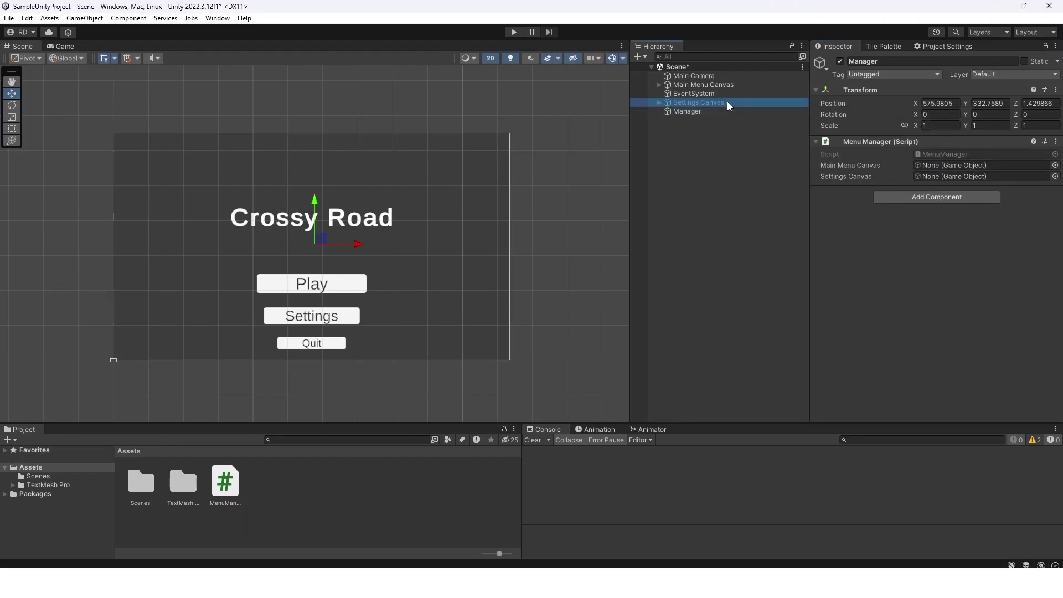
{"action": "left_click_drag", "start_coordinate": [726, 102], "coordinate": [945, 176]}
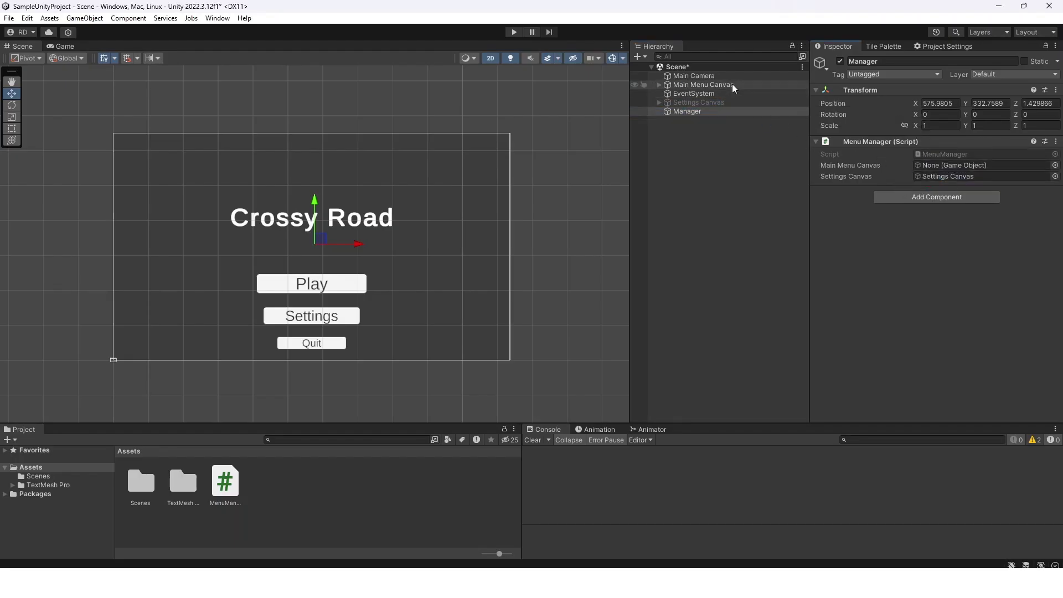
{"action": "left_click_drag", "start_coordinate": [732, 84], "coordinate": [966, 168]}
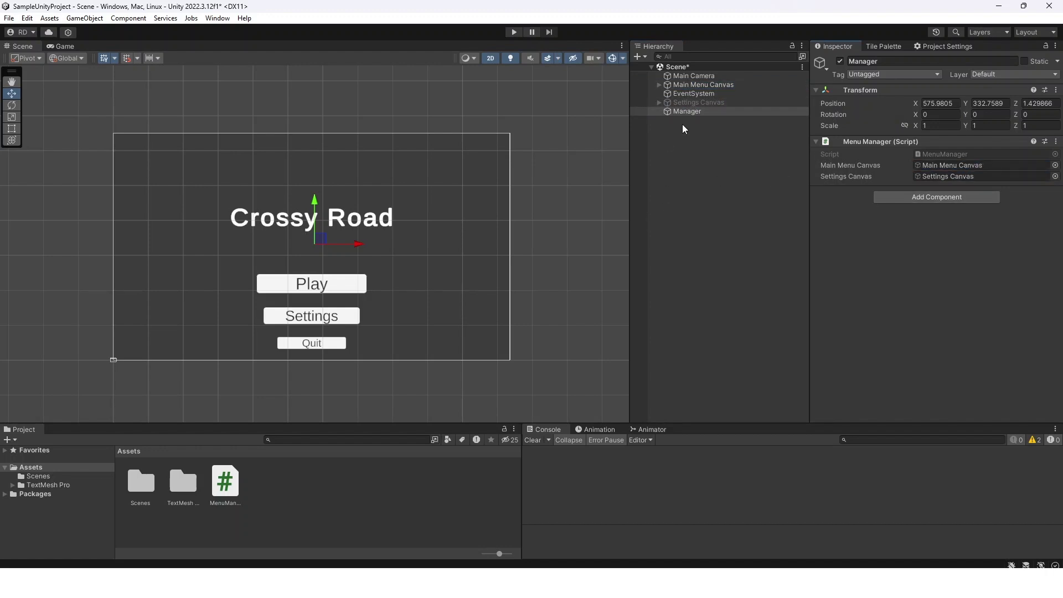
Step: Add an On Click event to the Settings Canvas's Back Button that calls MenuManager.OnBackButtonClicked on the Manager object
{"action": "left_click", "coordinate": [659, 101]}
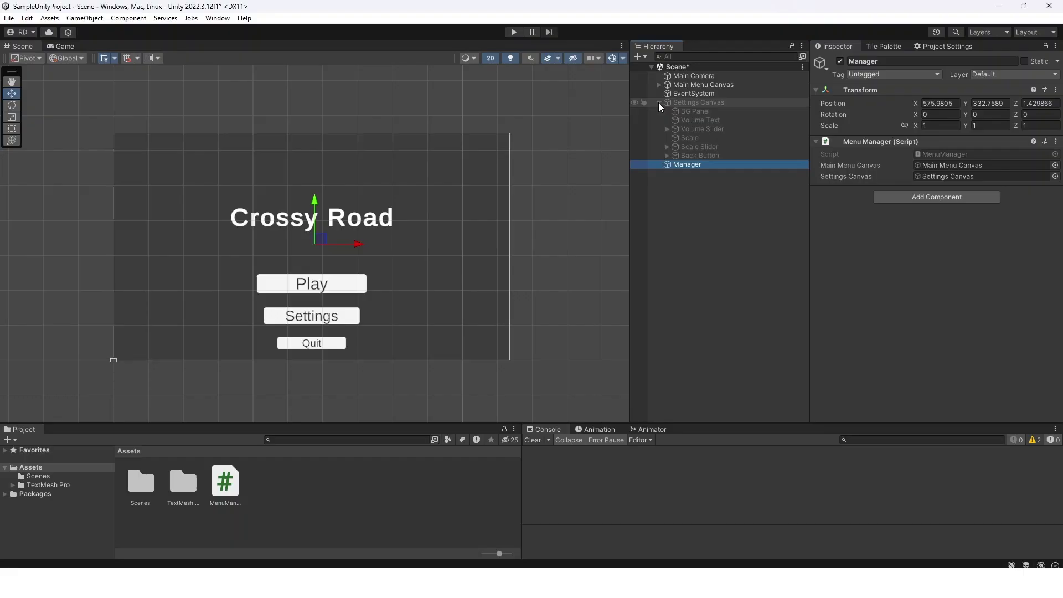
{"action": "left_click", "coordinate": [722, 154]}
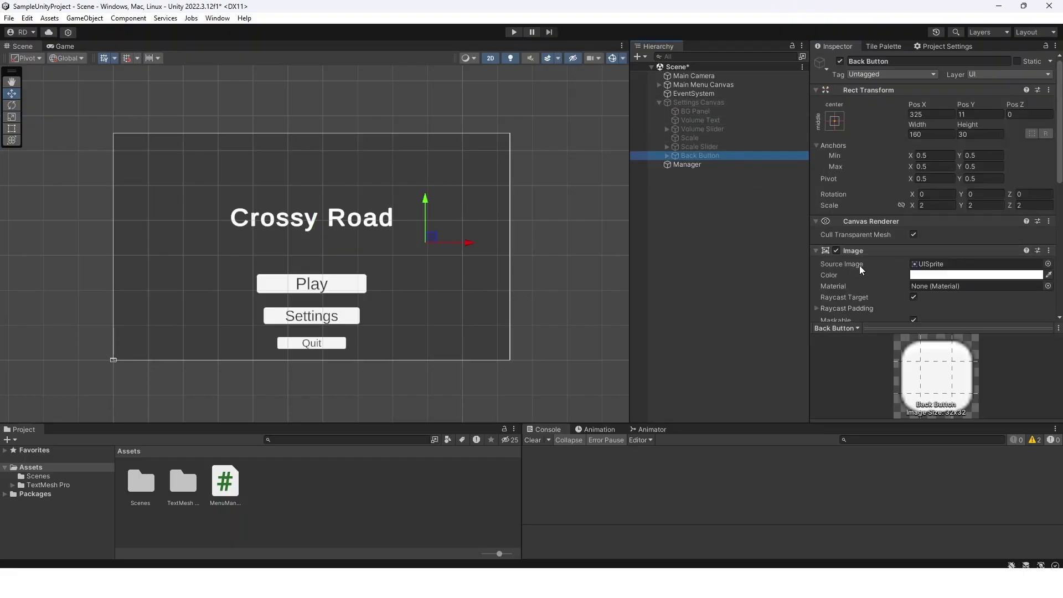
{"action": "scroll", "coordinate": [859, 265], "scroll_direction": "down", "scroll_amount": 6}
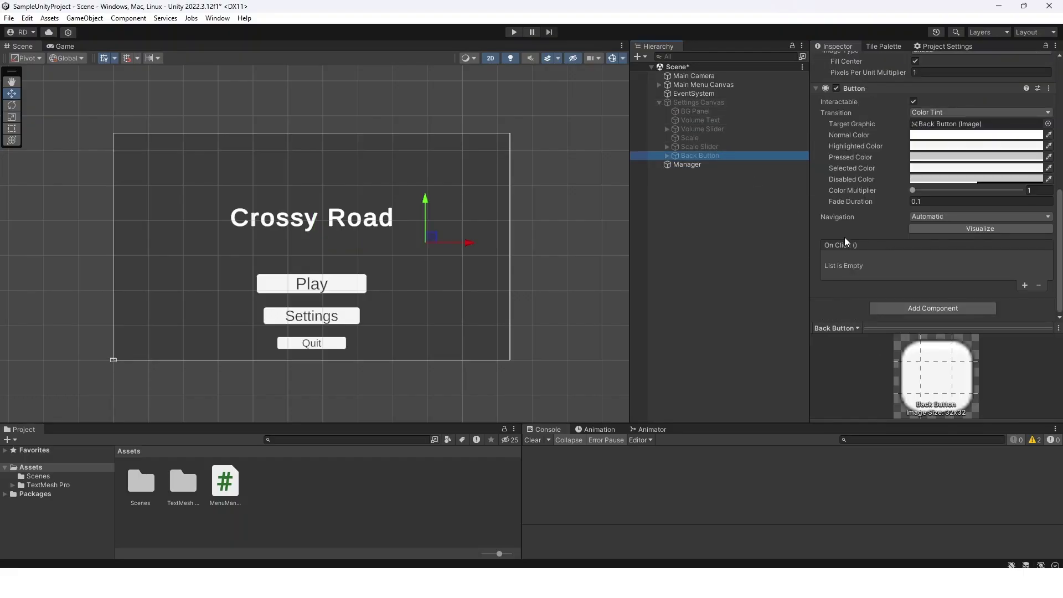
{"action": "left_click", "coordinate": [1024, 285]}
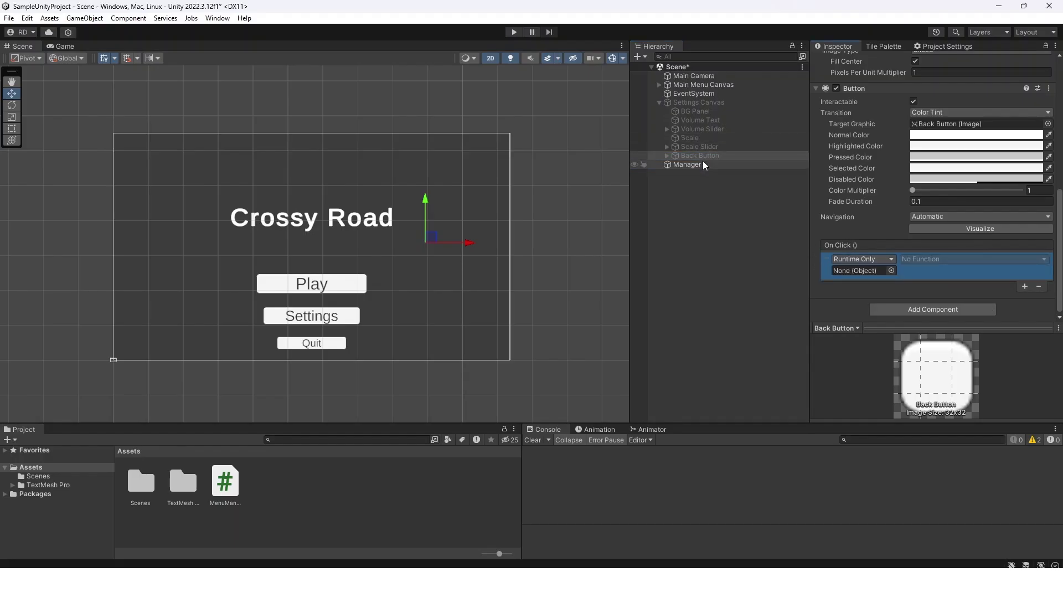
{"action": "left_click_drag", "start_coordinate": [699, 164], "coordinate": [862, 271]}
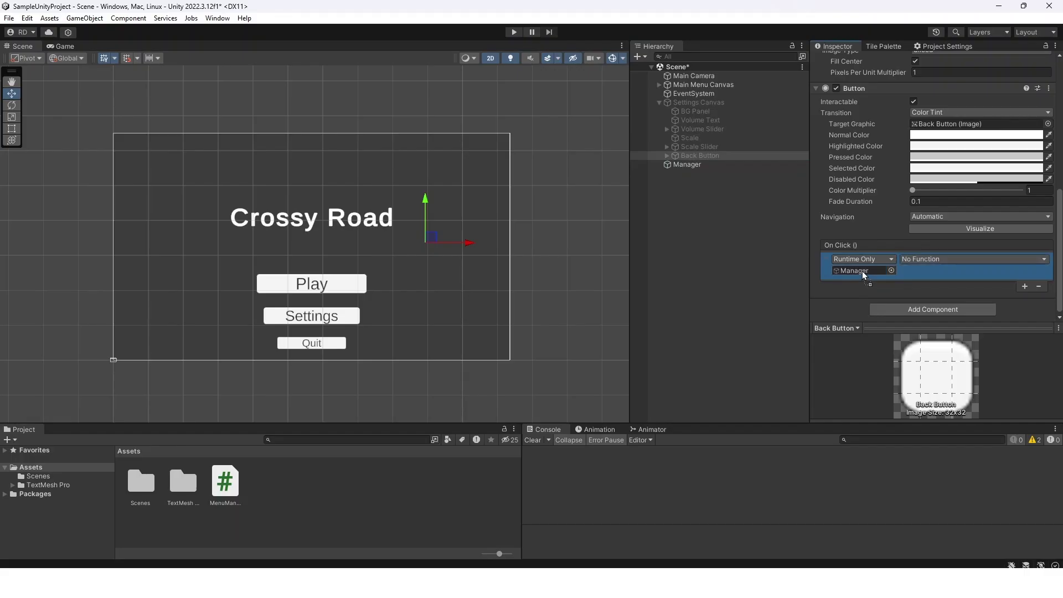
{"action": "left_click", "coordinate": [928, 260]}
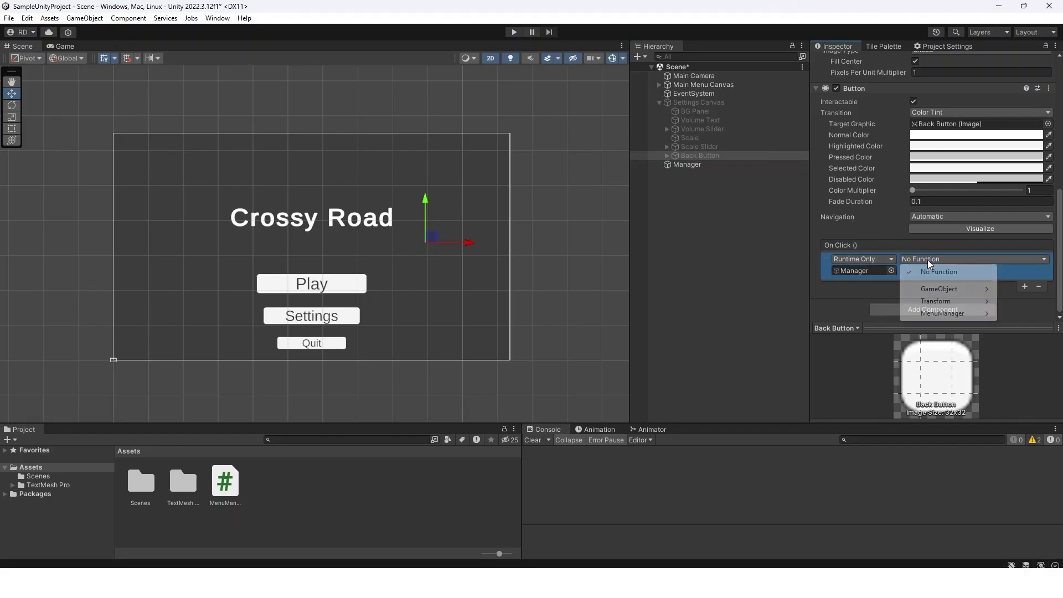
{"action": "mouse_move", "coordinate": [969, 319]}
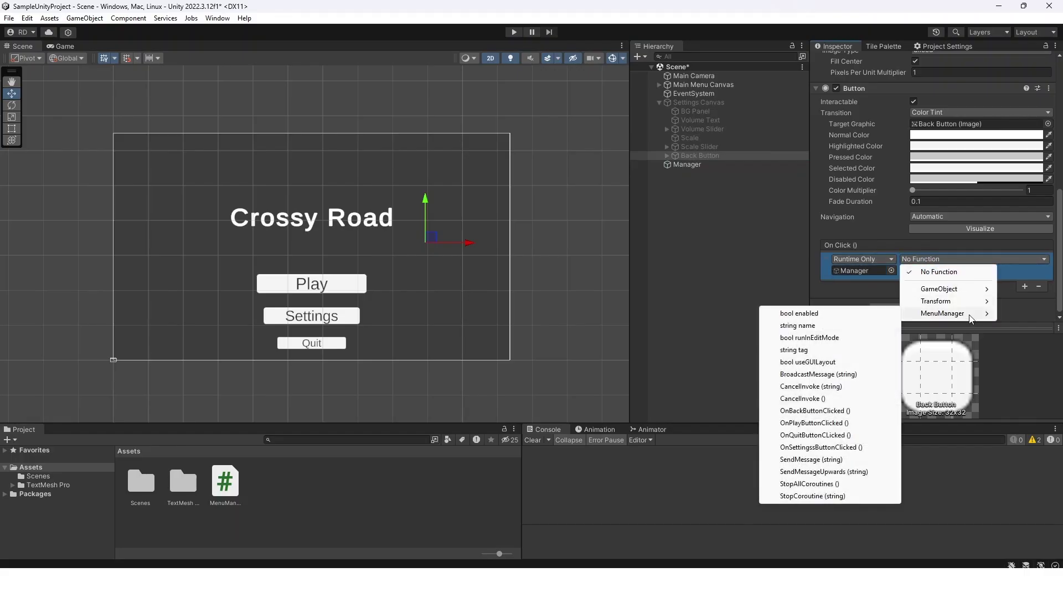
{"action": "left_click", "coordinate": [852, 412]}
{"action": "left_click", "coordinate": [705, 191]}
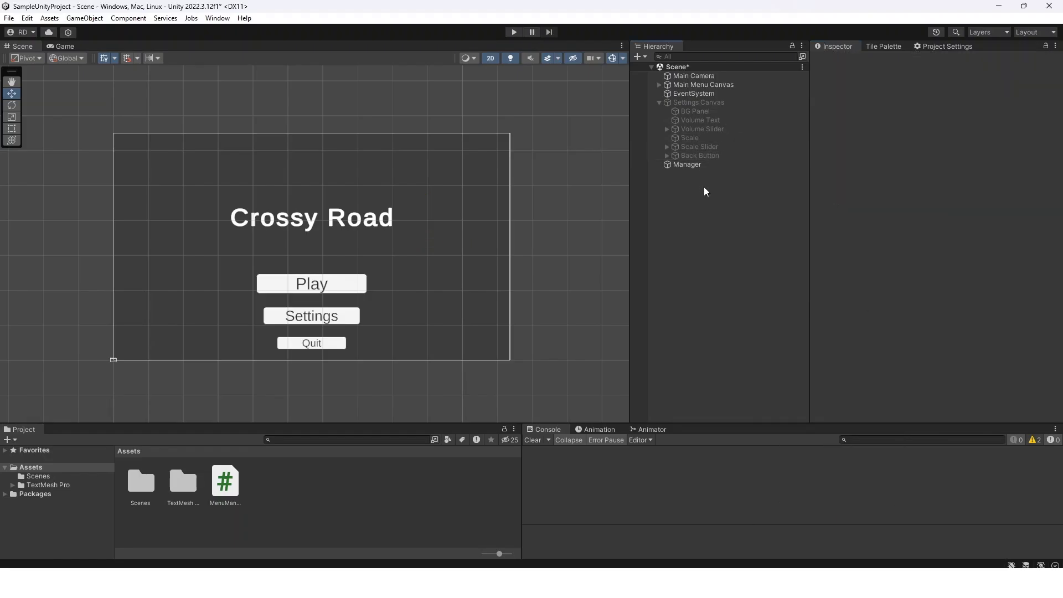
{"action": "left_click", "coordinate": [659, 102]}
Step: Add an On Click event to the Main Menu Canvas's Play Button that calls MenuManager.OnPlayButtonClicked on the Manager object
{"action": "left_click", "coordinate": [716, 85]}
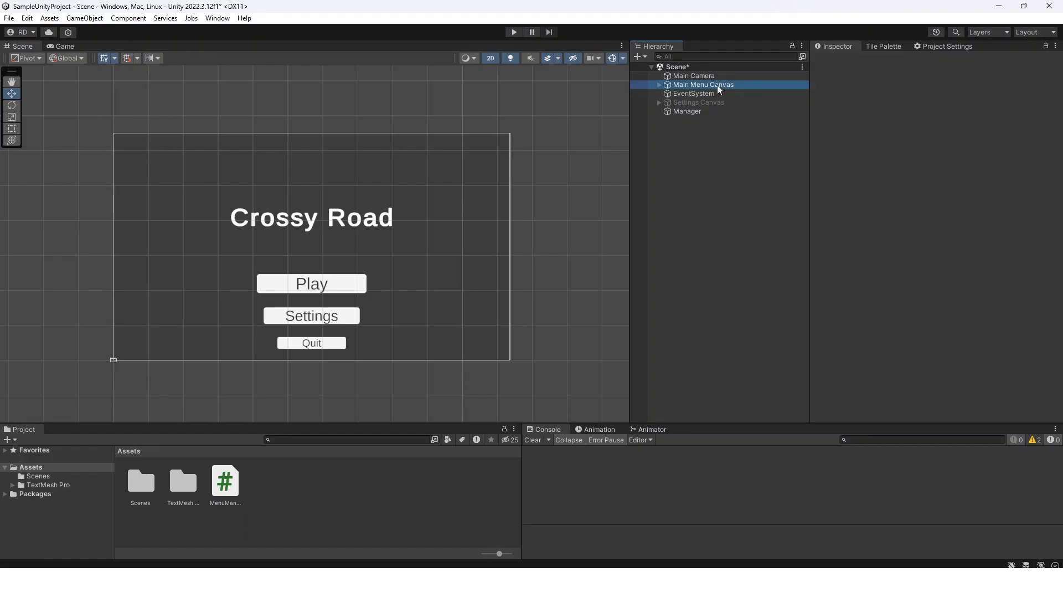
{"action": "left_click", "coordinate": [658, 85]}
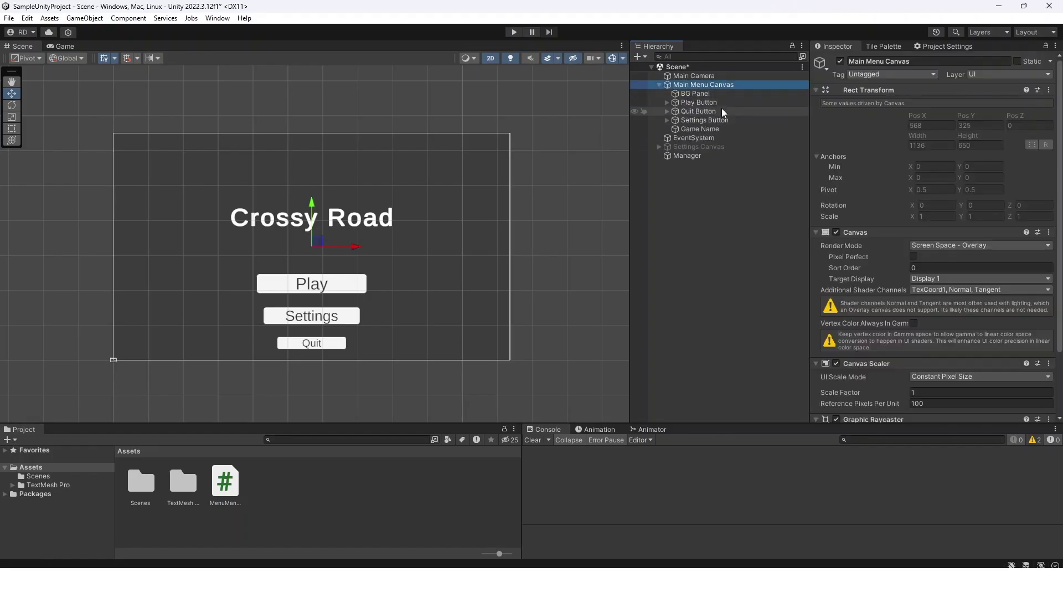
{"action": "left_click", "coordinate": [723, 104]}
{"action": "scroll", "coordinate": [916, 258], "scroll_direction": "down", "scroll_amount": 5}
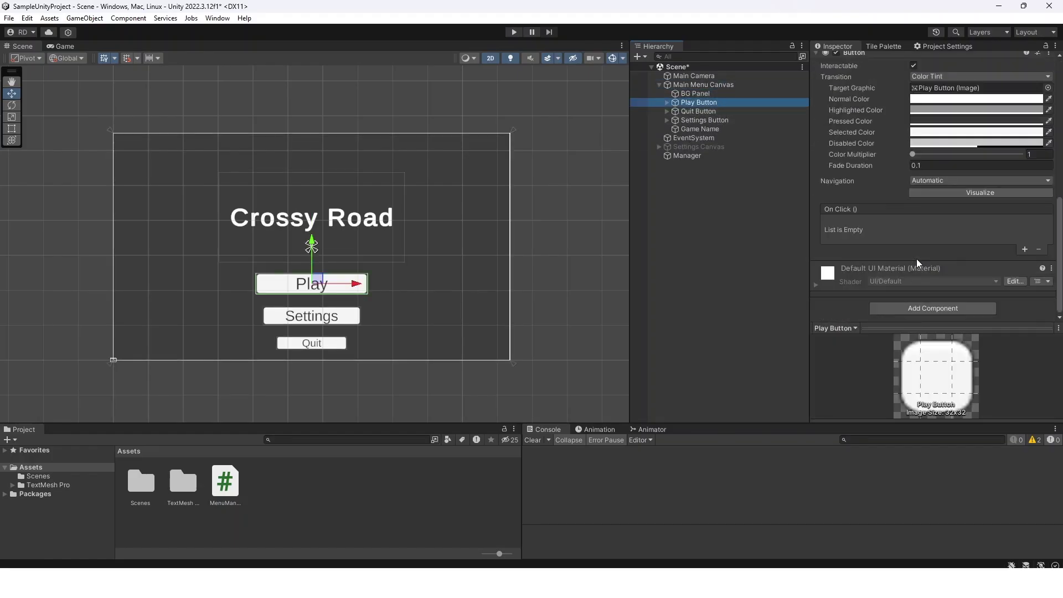
{"action": "left_click", "coordinate": [1025, 249]}
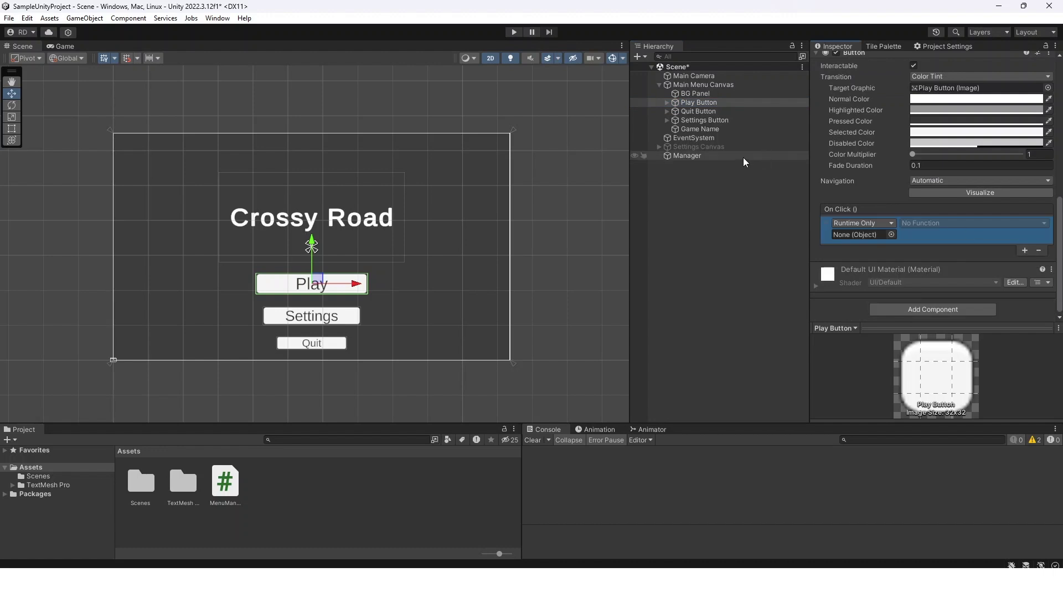
{"action": "left_click_drag", "start_coordinate": [743, 157], "coordinate": [865, 235]}
{"action": "left_click", "coordinate": [909, 225]}
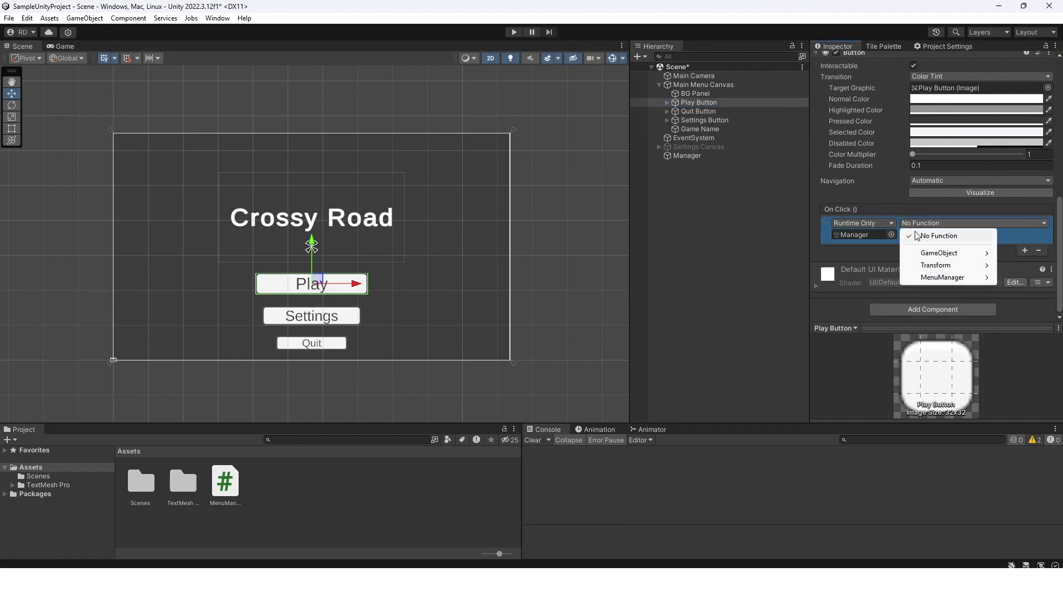
{"action": "mouse_move", "coordinate": [964, 282]}
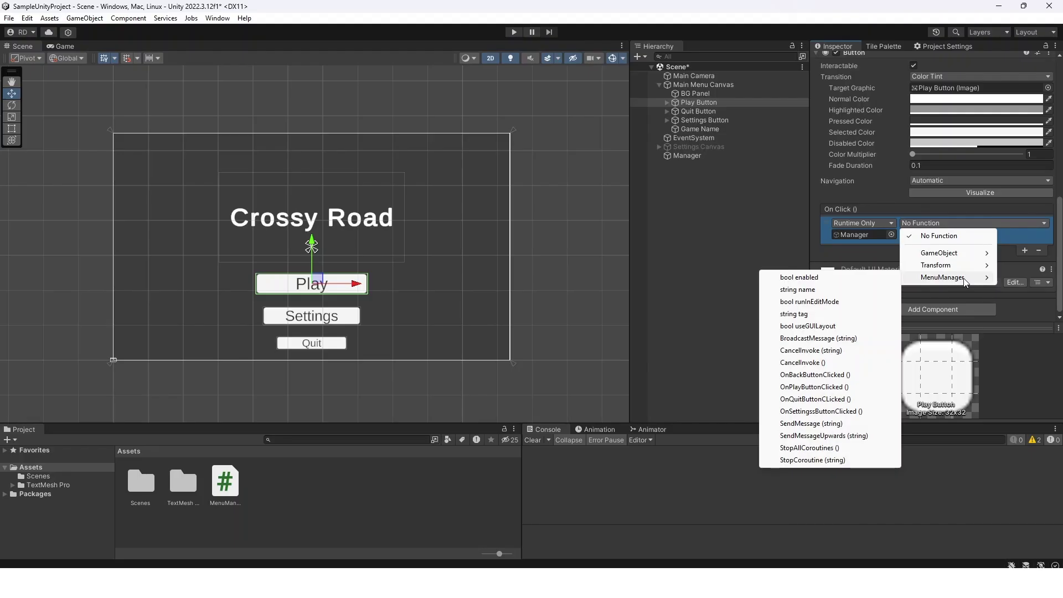
{"action": "left_click", "coordinate": [877, 385]}
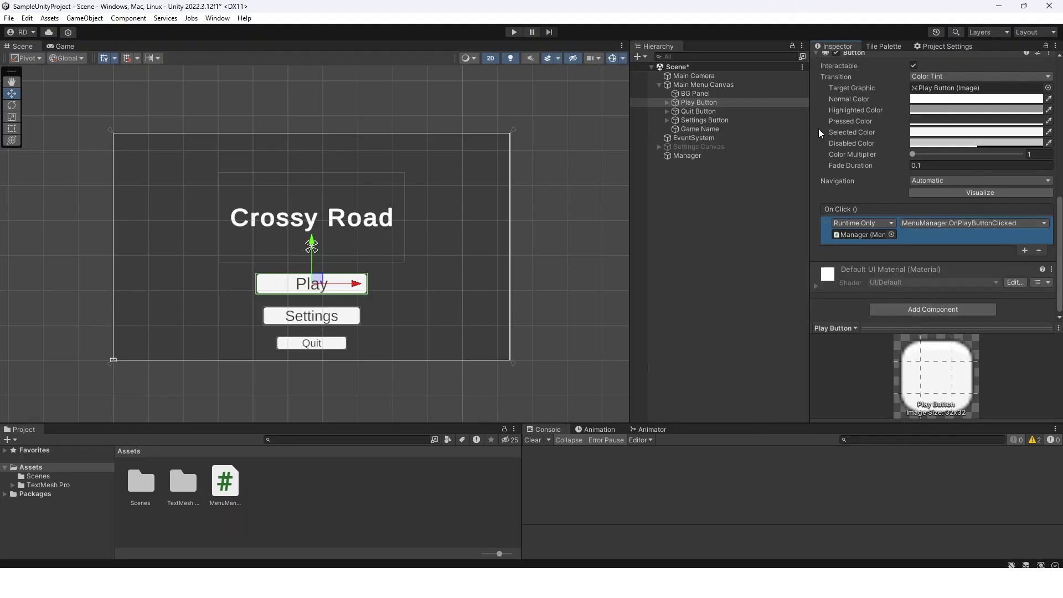
Step: Add an On Click event to the Quit Button that calls MenuManager.OnQuitButtonCLicked on the Manager object
{"action": "left_click", "coordinate": [723, 109]}
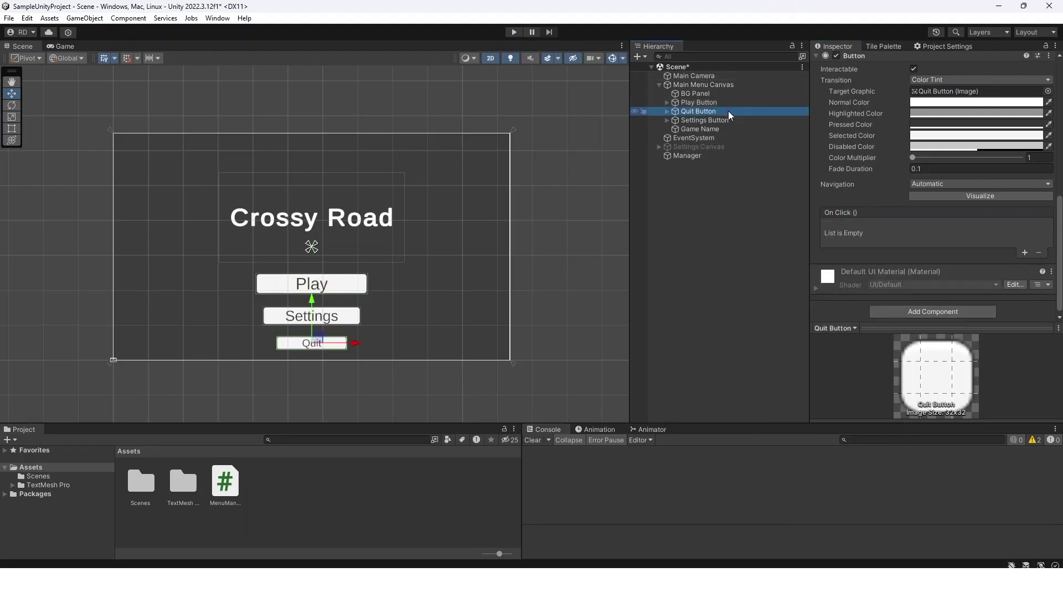
{"action": "left_click", "coordinate": [1025, 253]}
{"action": "left_click_drag", "start_coordinate": [741, 156], "coordinate": [849, 238]}
{"action": "left_click", "coordinate": [908, 227]}
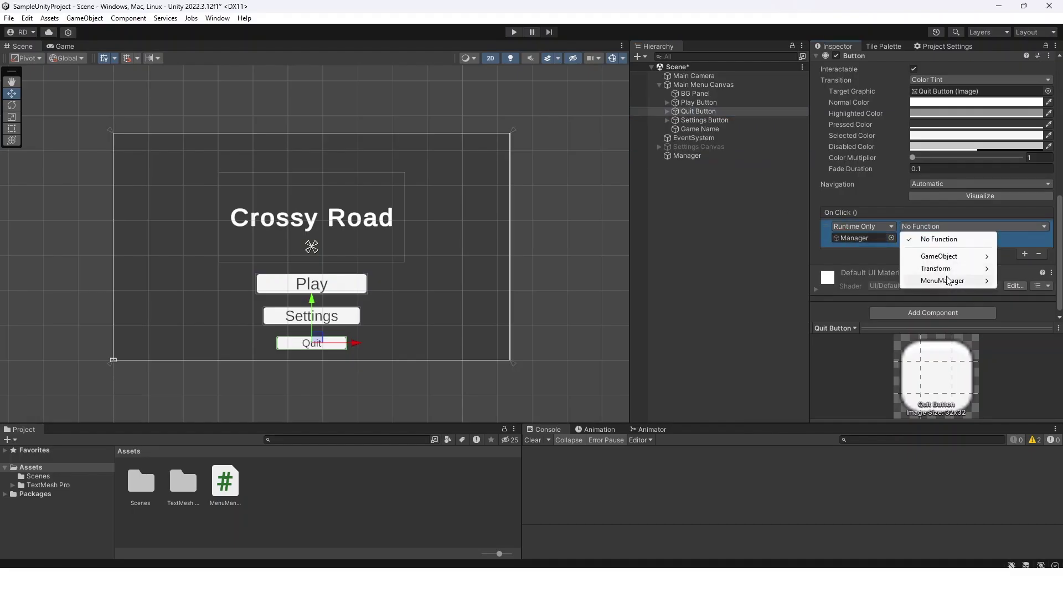
{"action": "mouse_move", "coordinate": [948, 281]}
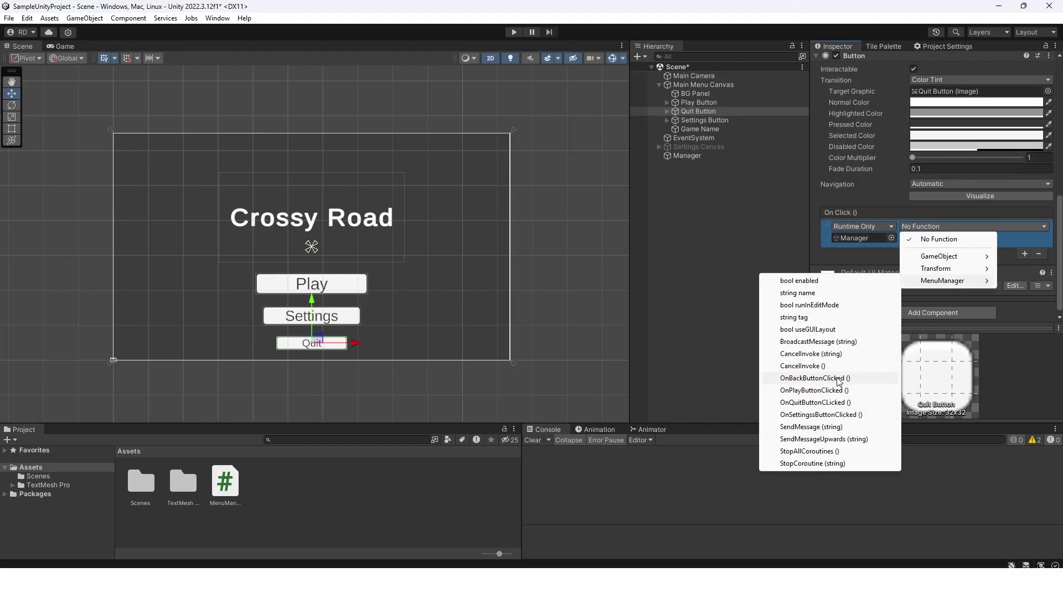
{"action": "left_click", "coordinate": [842, 402]}
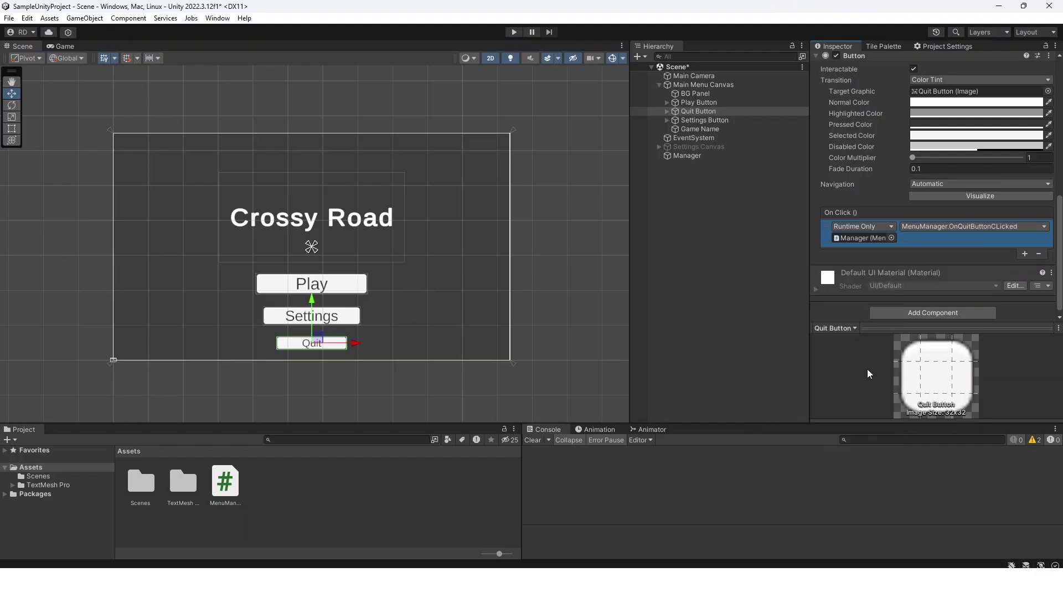
Step: Add an On Click event to the Settings Button that calls MenuManager.OnSettingssButtonClicked on the Manager object
{"action": "left_click", "coordinate": [727, 119]}
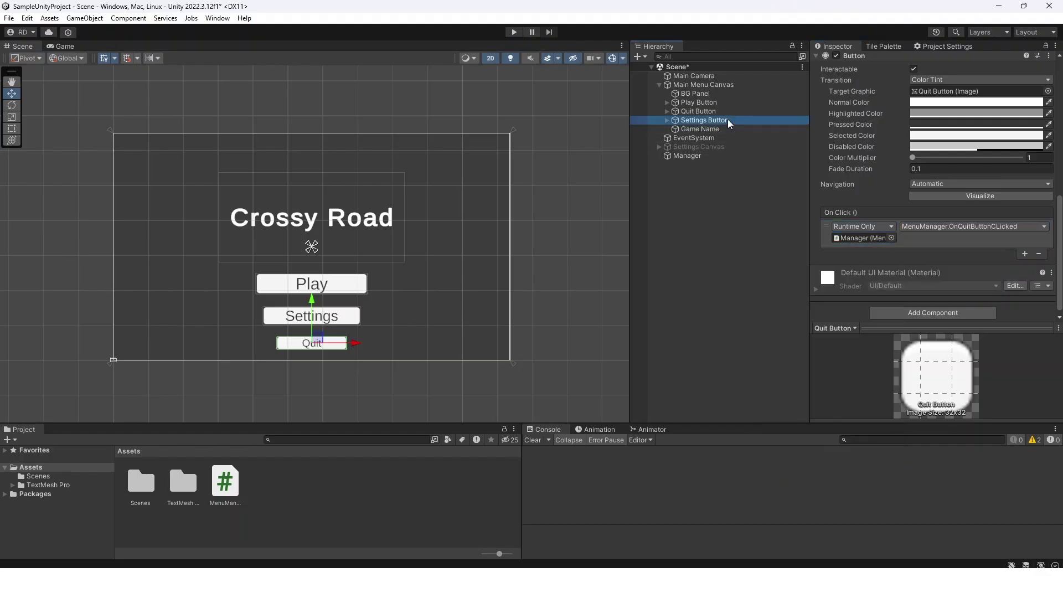
{"action": "left_click", "coordinate": [1025, 252]}
{"action": "left_click_drag", "start_coordinate": [684, 154], "coordinate": [851, 244]}
{"action": "left_click", "coordinate": [925, 226]}
{"action": "mouse_move", "coordinate": [941, 281]}
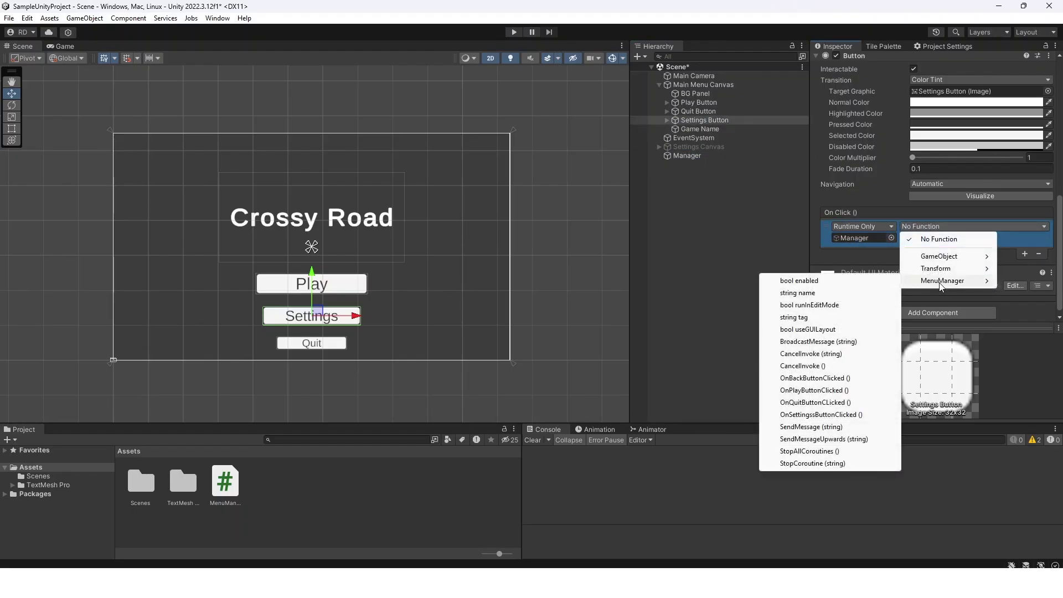
{"action": "left_click", "coordinate": [830, 414]}
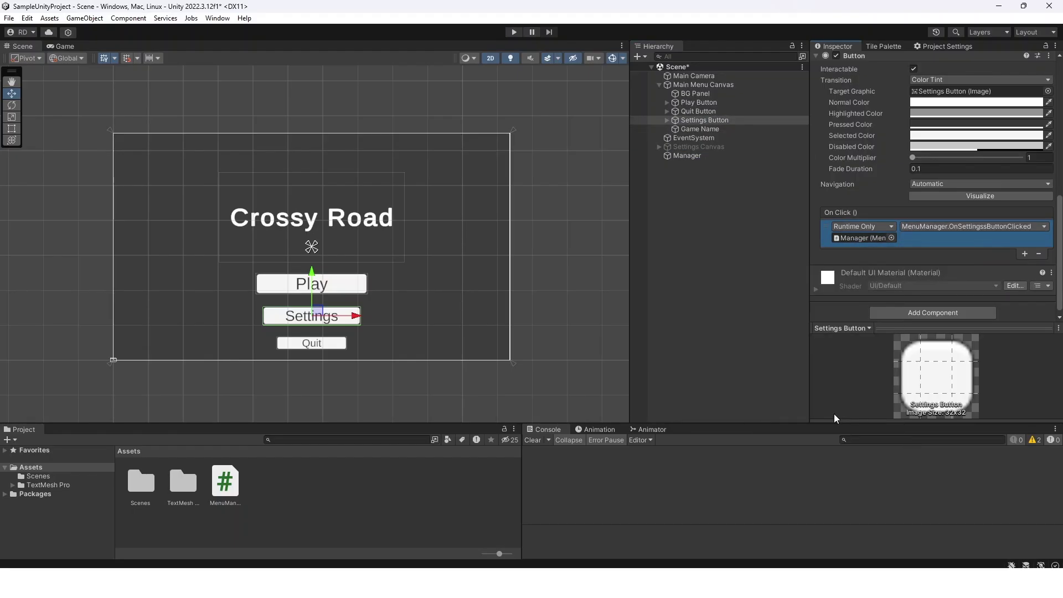
{"action": "left_click", "coordinate": [725, 207]}
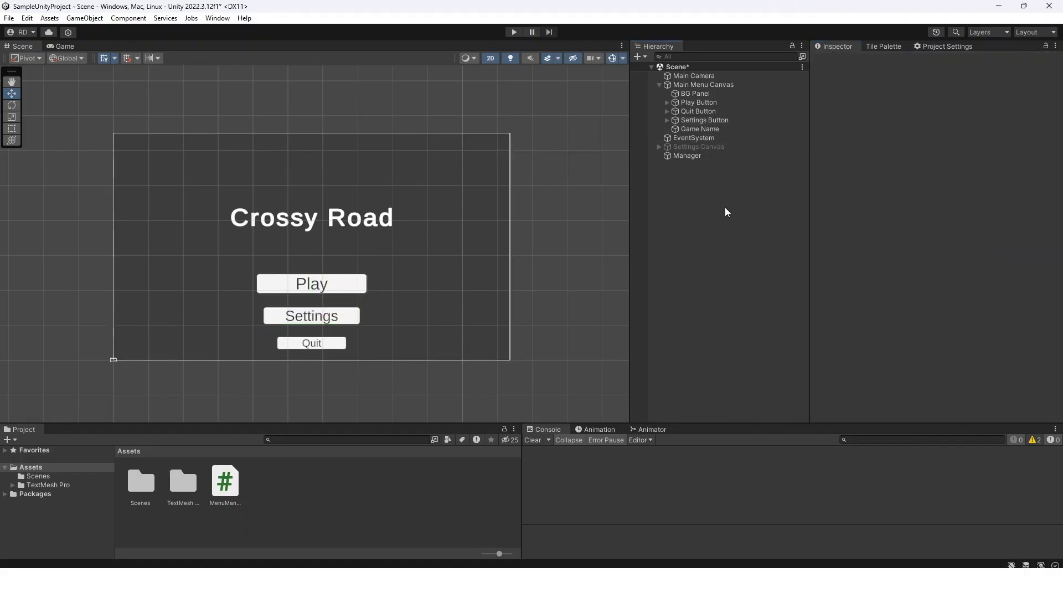
Step: Run the game and test the Settings button, the Volume and Scale sliders, and the Back button
{"action": "left_click", "coordinate": [514, 32]}
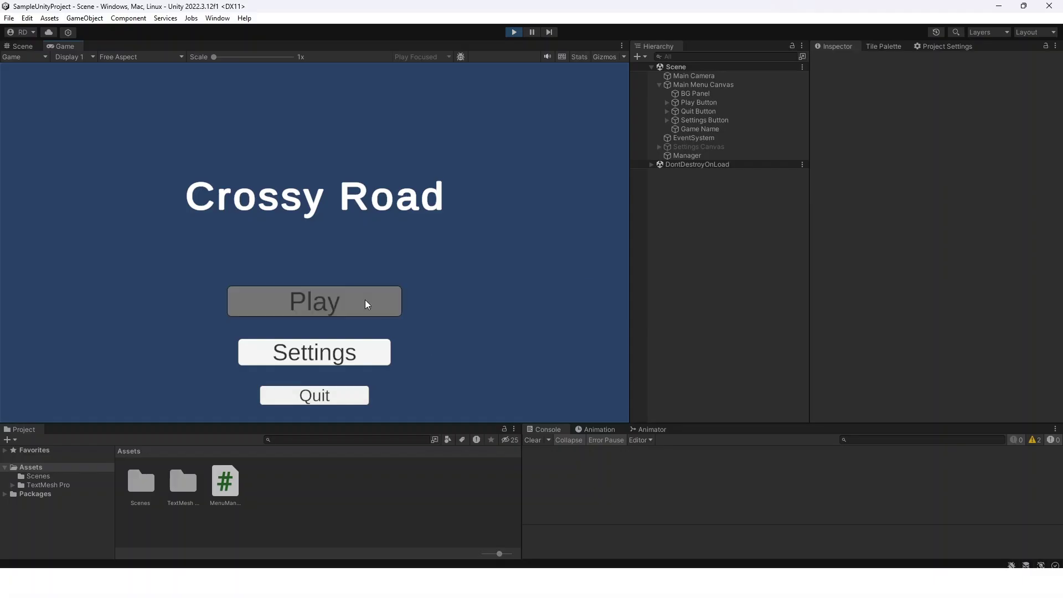
{"action": "left_click", "coordinate": [366, 349]}
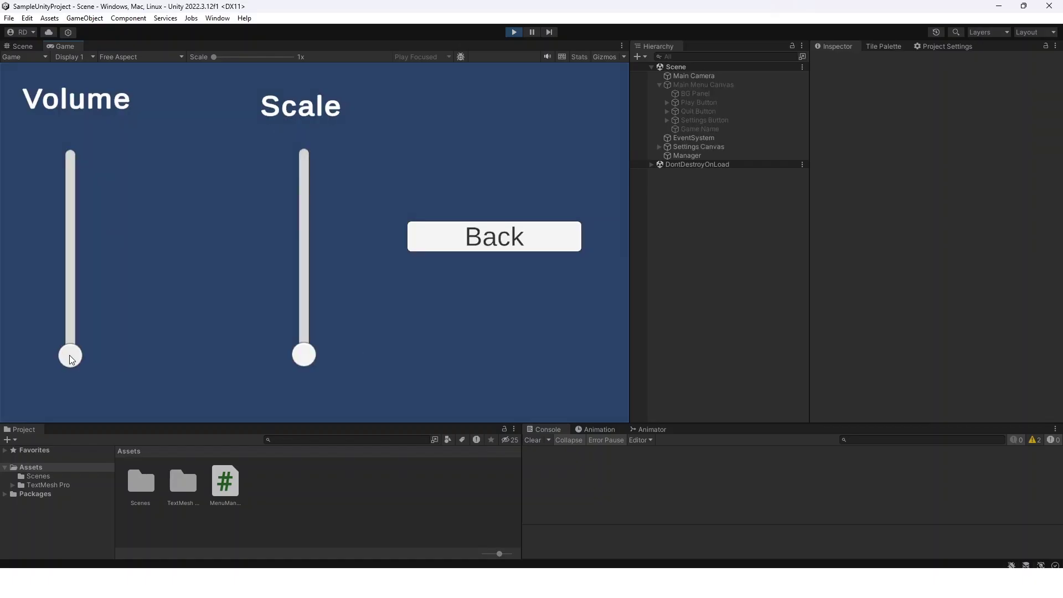
{"action": "left_click_drag", "start_coordinate": [75, 278], "coordinate": [69, 392]}
{"action": "left_click", "coordinate": [300, 278]}
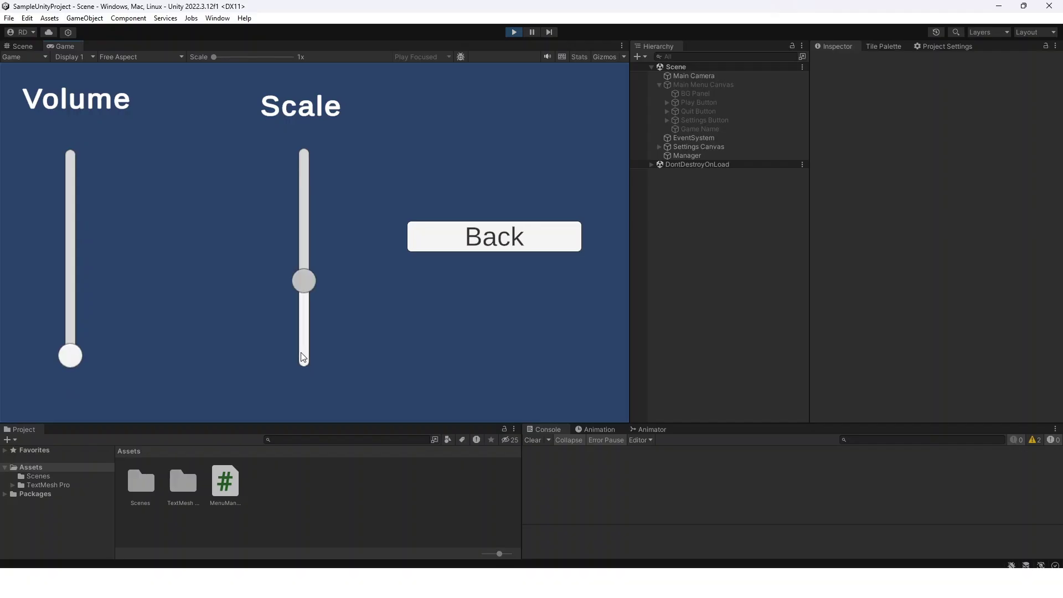
{"action": "left_click", "coordinate": [303, 357]}
{"action": "left_click", "coordinate": [481, 243]}
Step: Reopen the settings screen in the running game, move both sliders up and down, and return to the main menu
{"action": "left_click", "coordinate": [365, 361]}
{"action": "left_click_drag", "start_coordinate": [307, 280], "coordinate": [291, 410]}
{"action": "left_click_drag", "start_coordinate": [81, 250], "coordinate": [65, 204]}
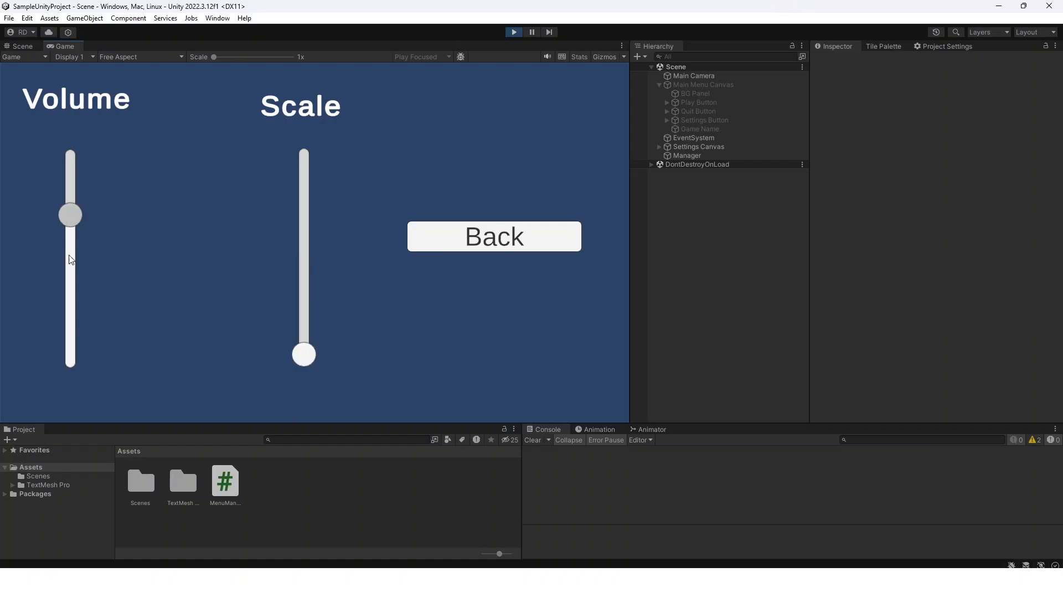
{"action": "left_click_drag", "start_coordinate": [70, 258], "coordinate": [57, 357]}
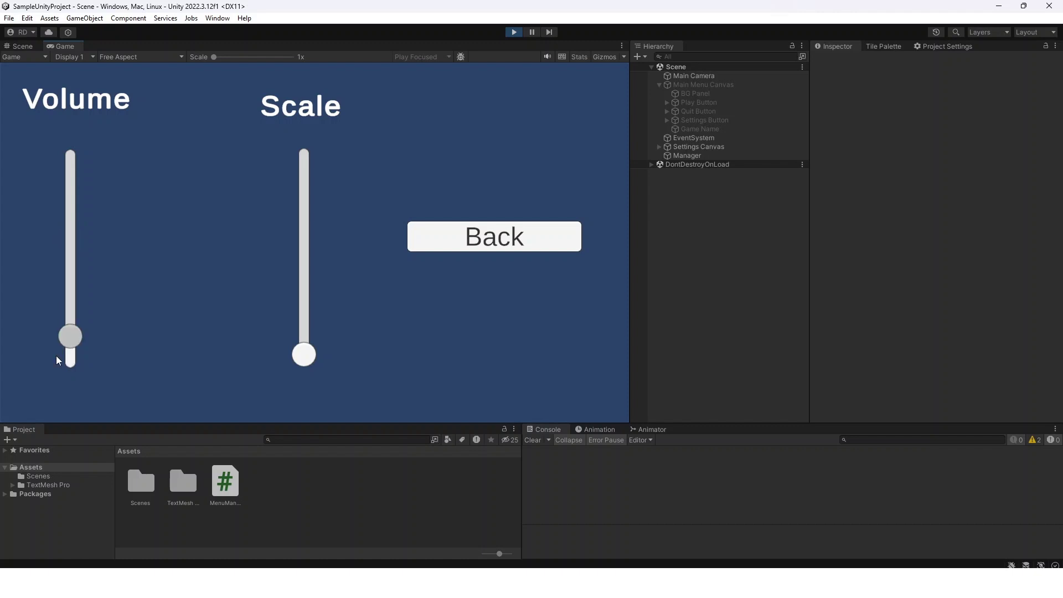
{"action": "mouse_move", "coordinate": [304, 355]}
{"action": "left_mouse_down"}
{"action": "mouse_move", "coordinate": [310, 218]}
{"action": "mouse_move", "coordinate": [306, 360]}
{"action": "left_mouse_up"}
{"action": "left_click_drag", "start_coordinate": [73, 254], "coordinate": [65, 387]}
{"action": "left_click", "coordinate": [496, 248]}
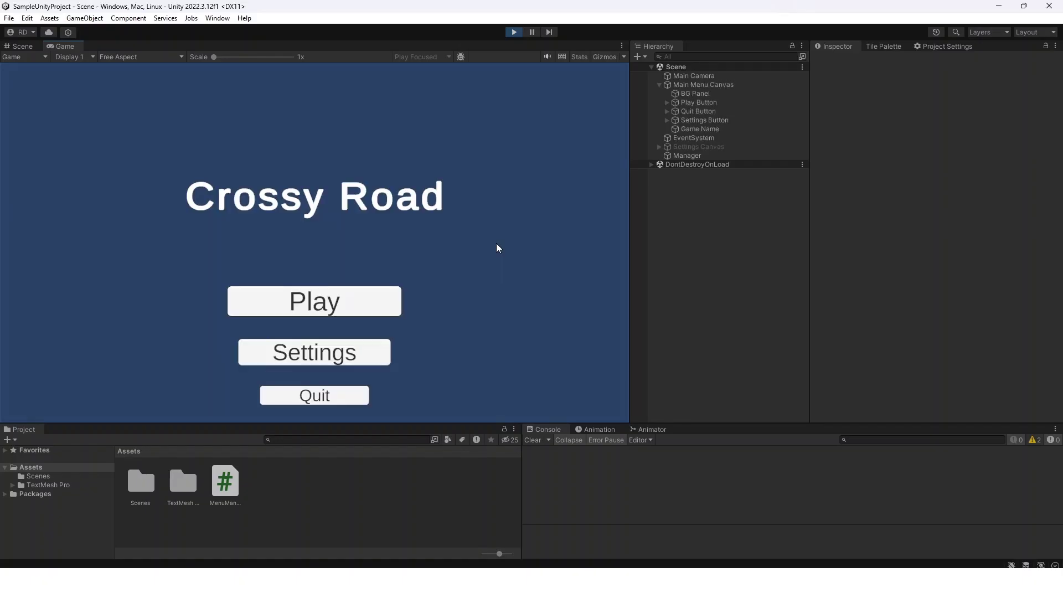